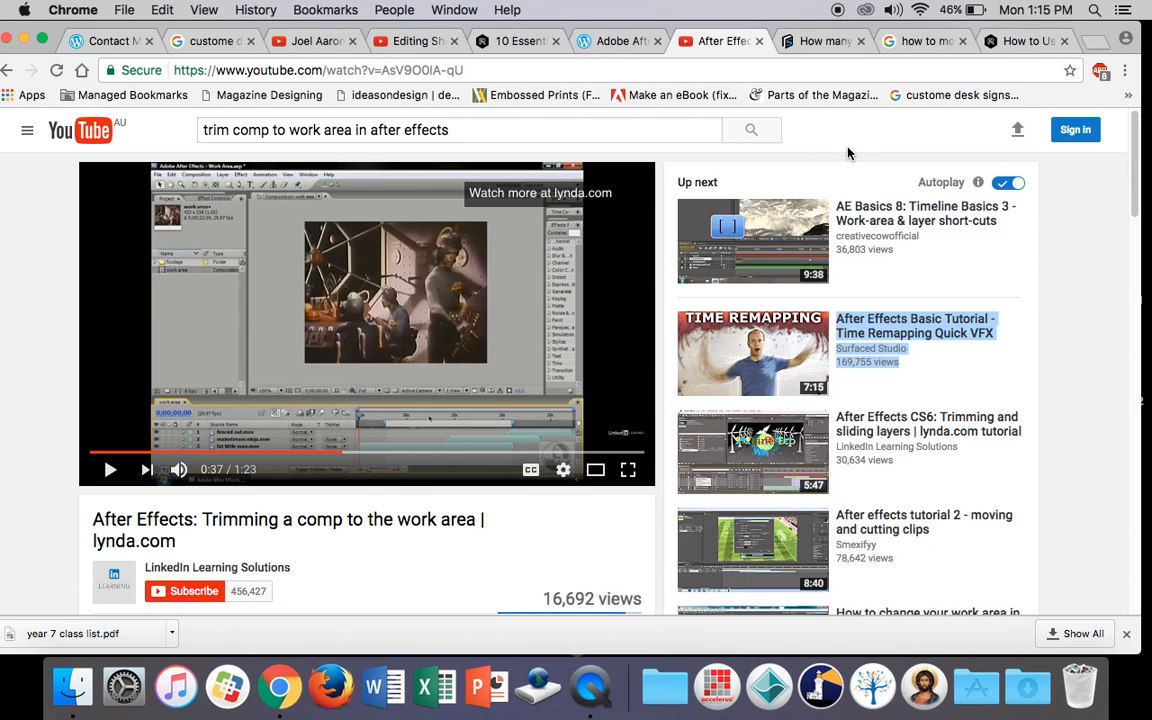
Step: Launch Adobe Premiere Pro CC 2017
{"action": "key", "text": "super+space"}
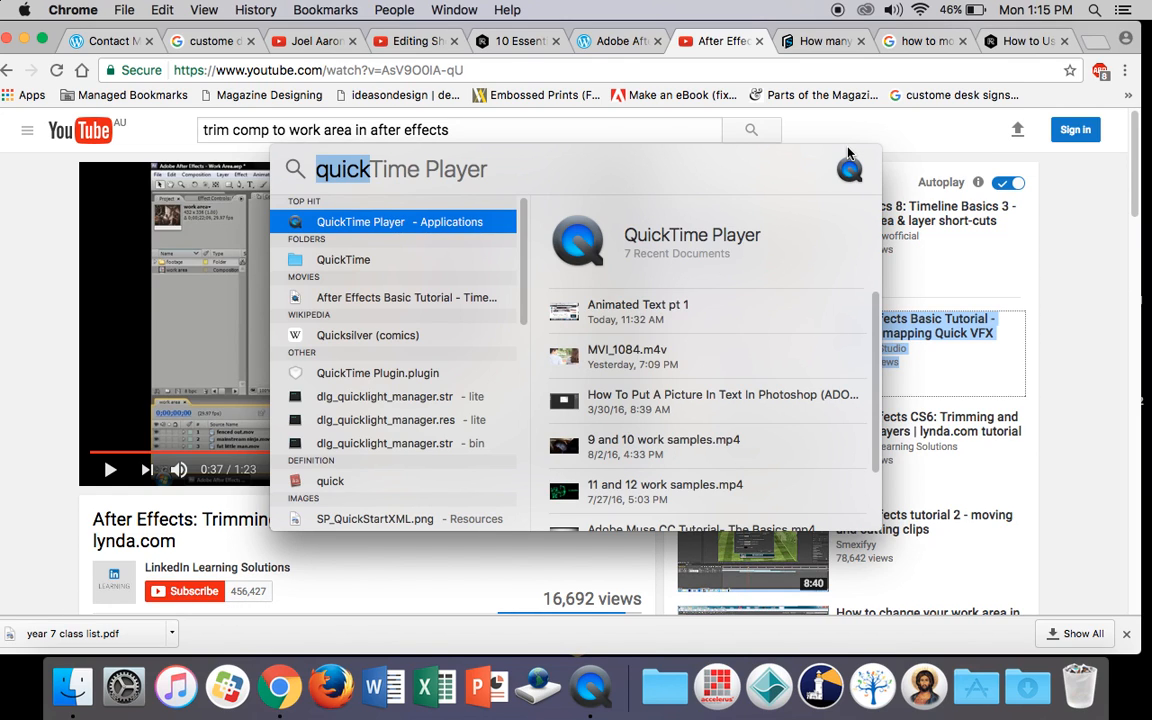
{"action": "type", "text": "premier"}
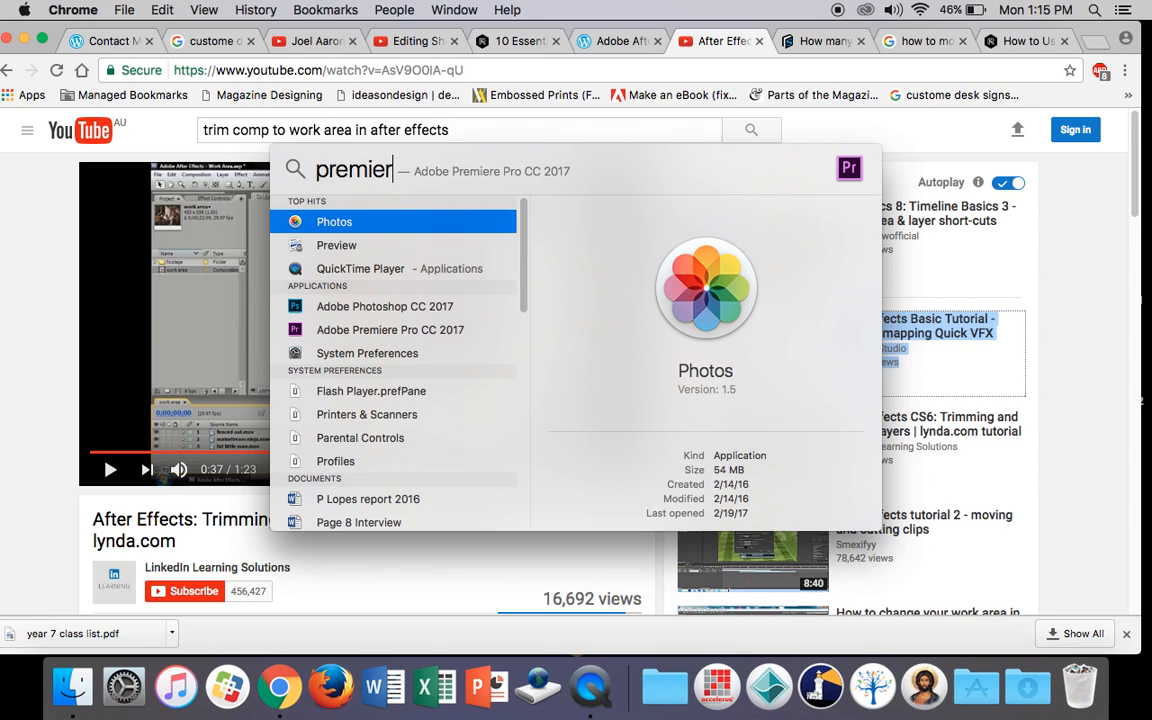
{"action": "key", "text": "Return"}
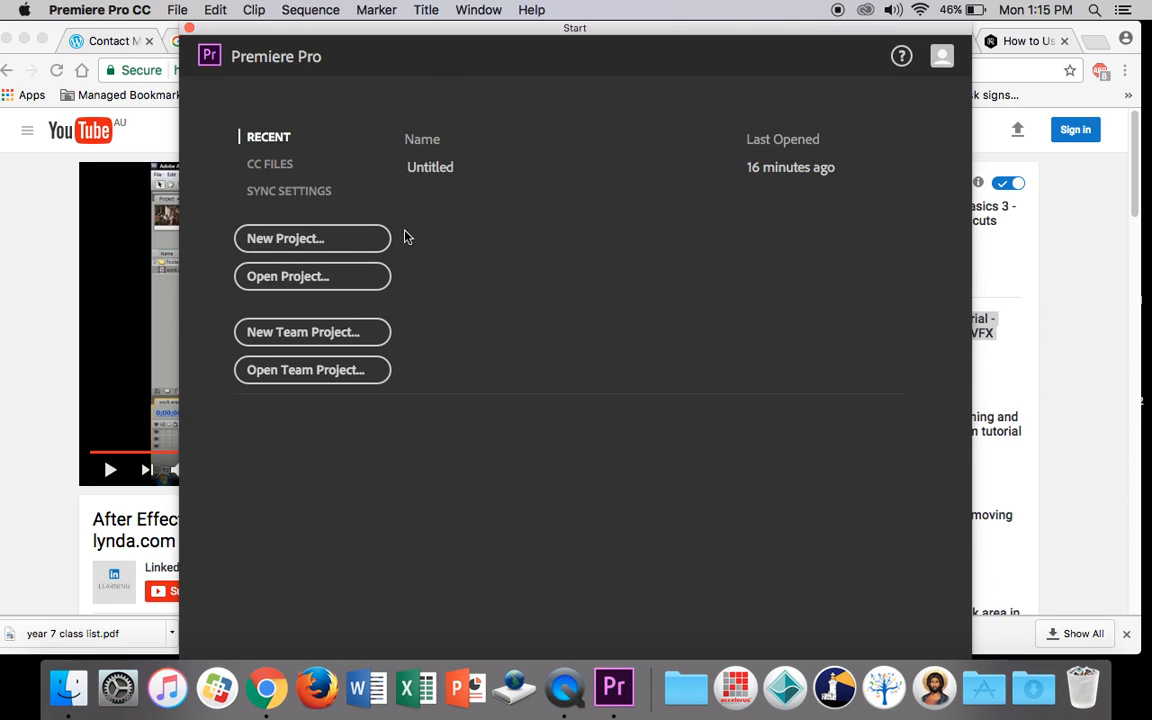
Step: Create a new project named Untitled on the Desktop with the default settings, replacing the existing file
{"action": "left_click", "coordinate": [359, 241]}
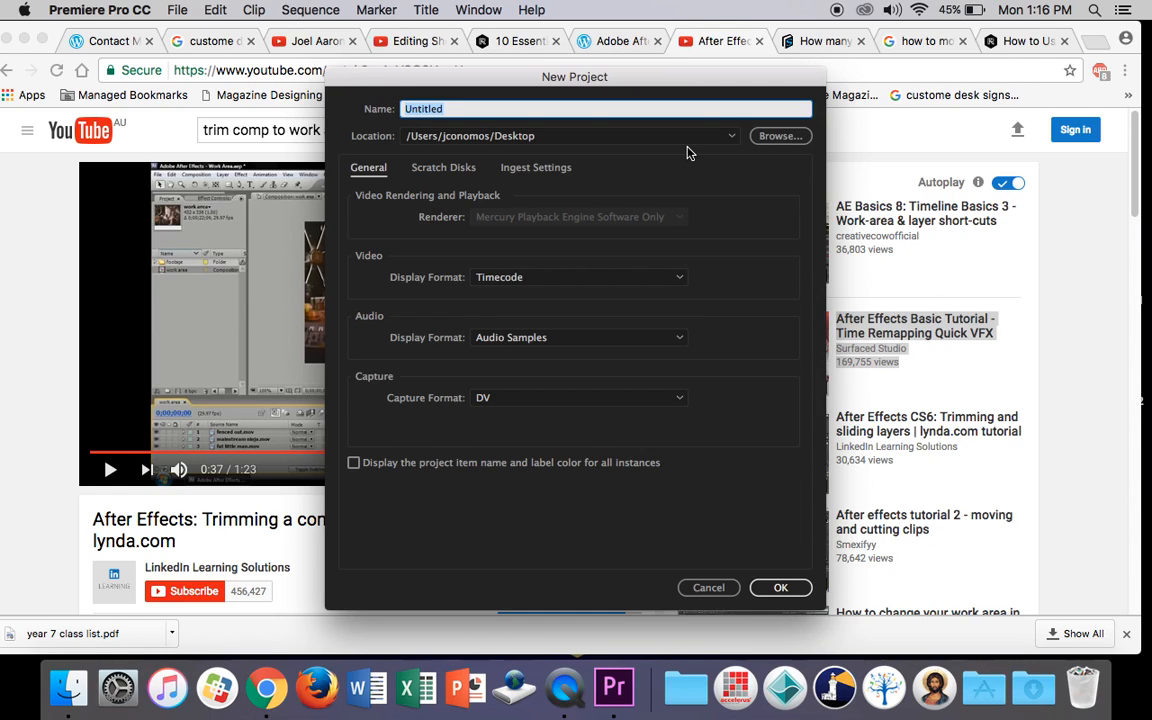
{"action": "left_click", "coordinate": [778, 139]}
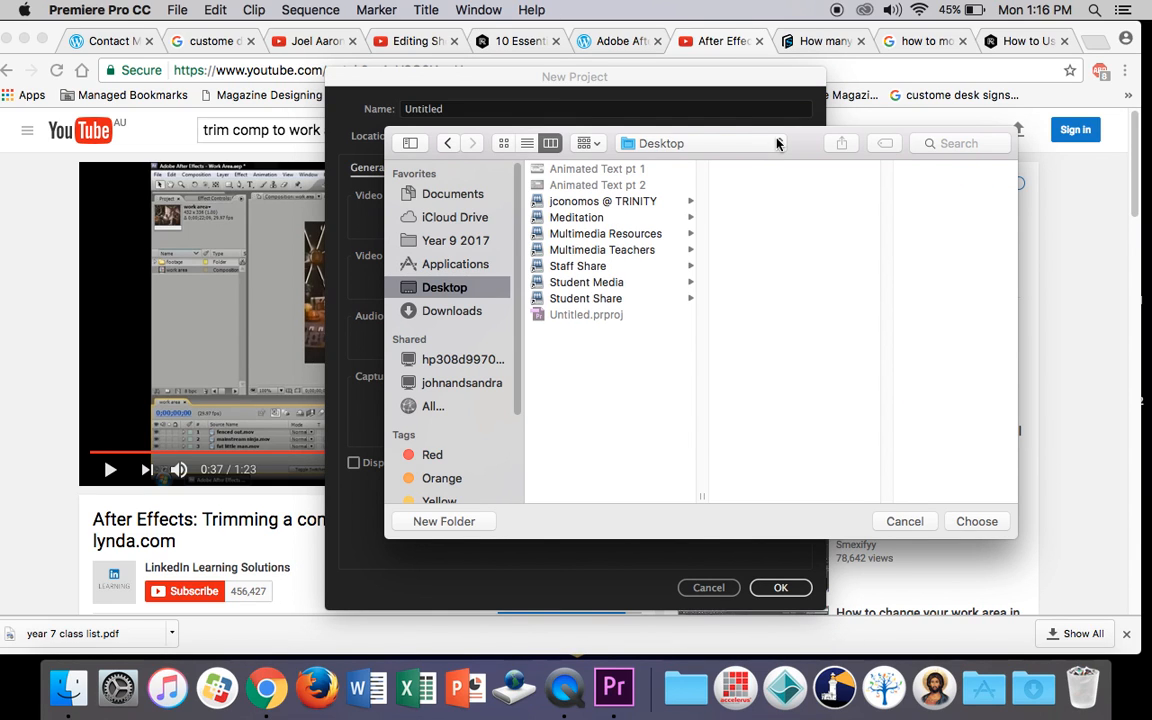
{"action": "left_click", "coordinate": [897, 521]}
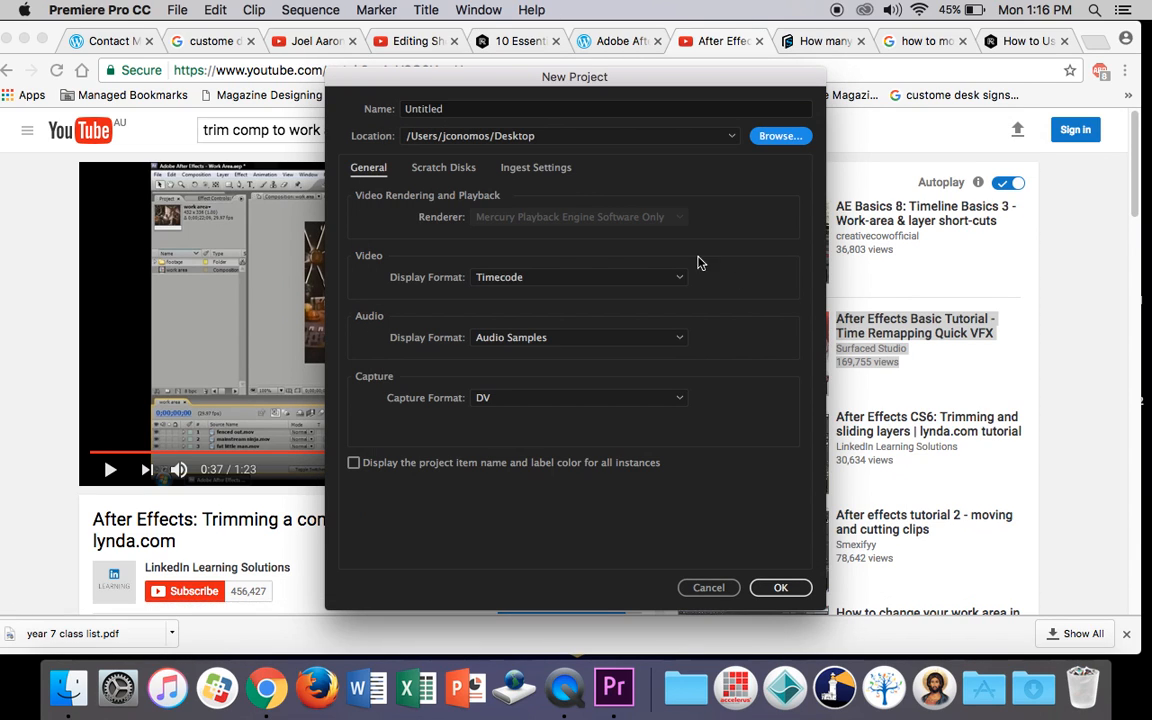
{"action": "left_click", "coordinate": [785, 589]}
{"action": "left_click", "coordinate": [715, 376]}
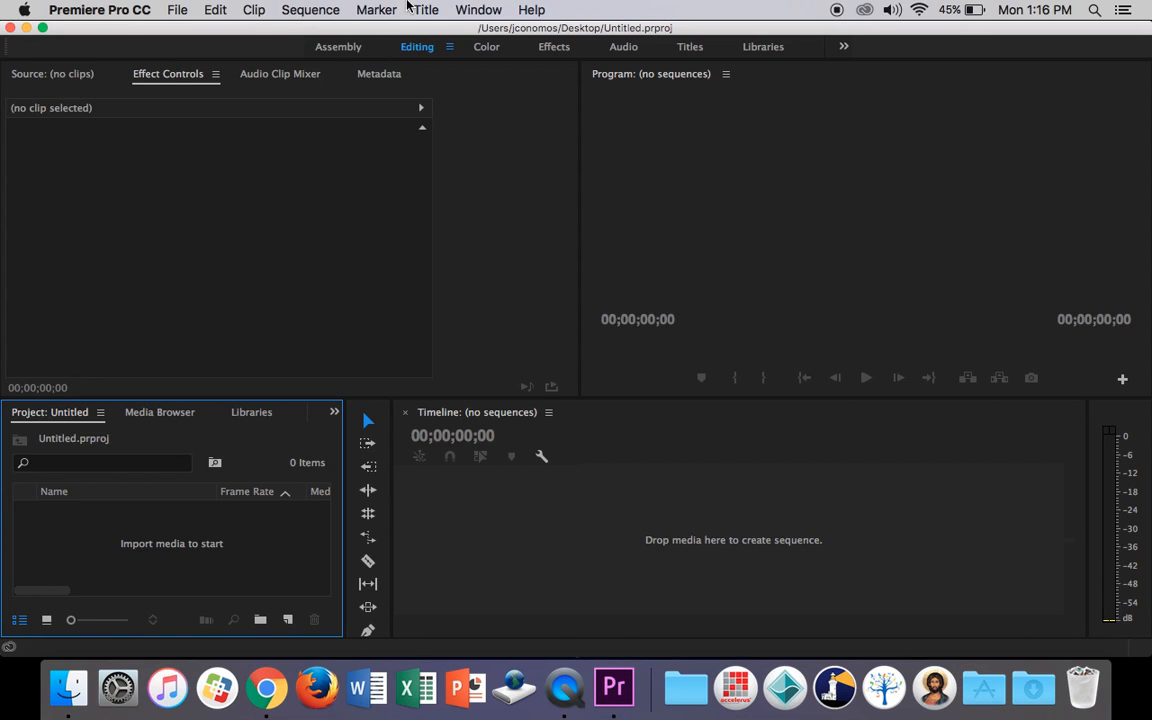
Step: Create a new sequence using the AVCHD 1080p25 preset
{"action": "left_click", "coordinate": [177, 10]}
{"action": "mouse_move", "coordinate": [210, 37]}
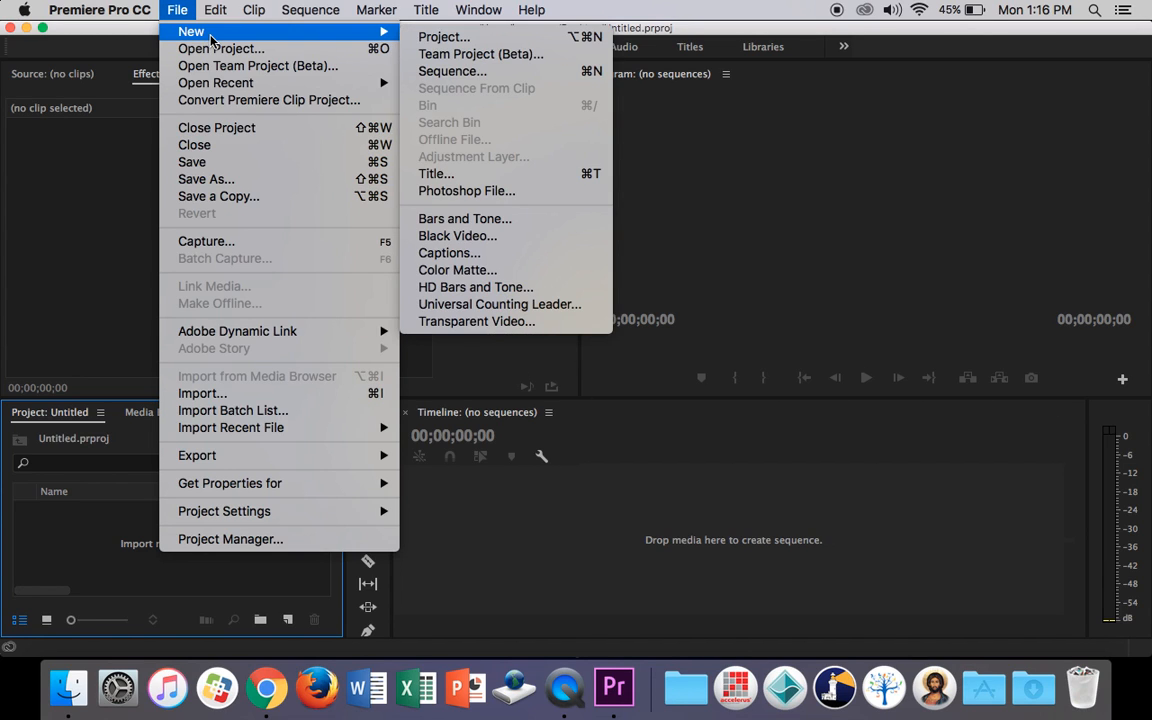
{"action": "left_click", "coordinate": [452, 71]}
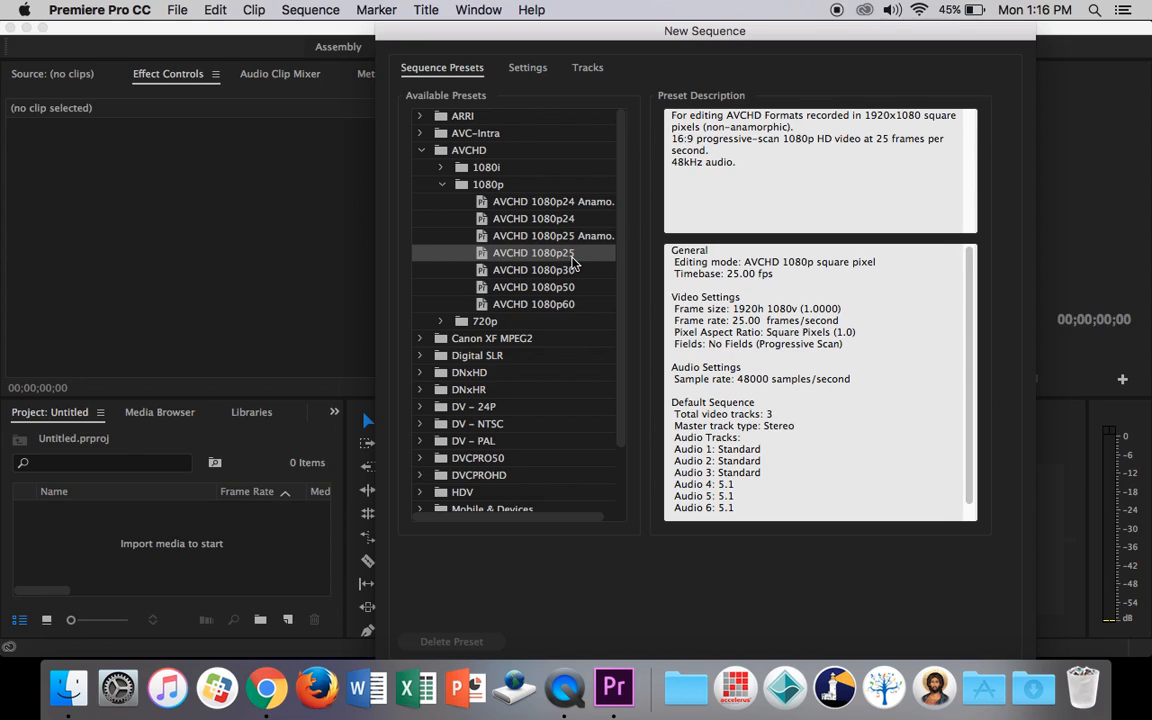
{"action": "left_click_drag", "start_coordinate": [733, 309], "coordinate": [766, 309]}
{"action": "left_click", "coordinate": [770, 310]}
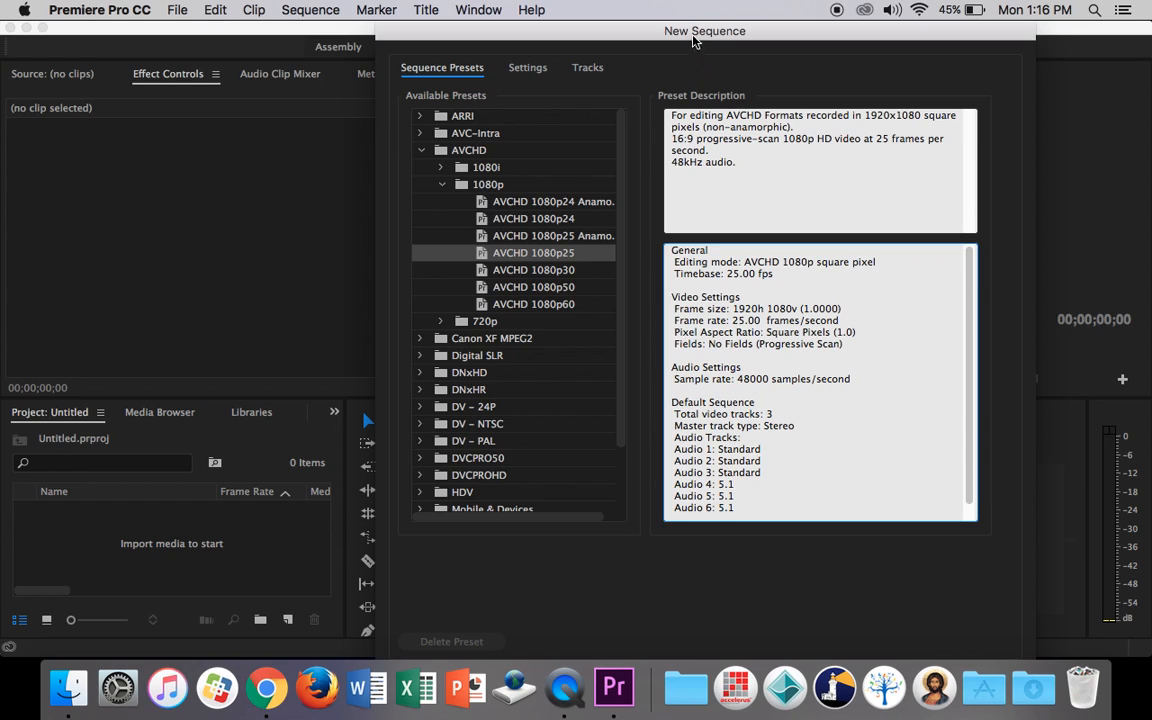
{"action": "left_click_drag", "start_coordinate": [691, 31], "coordinate": [645, 30]}
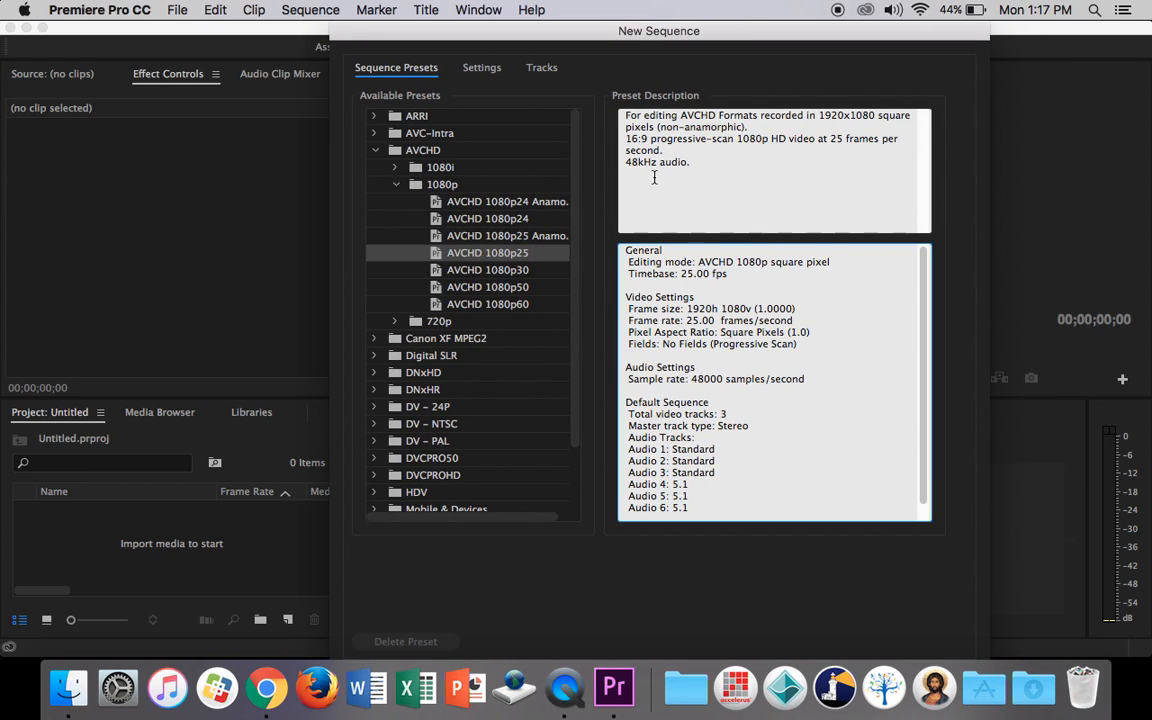
{"action": "scroll", "coordinate": [495, 253], "scroll_direction": "down", "scroll_amount": 3}
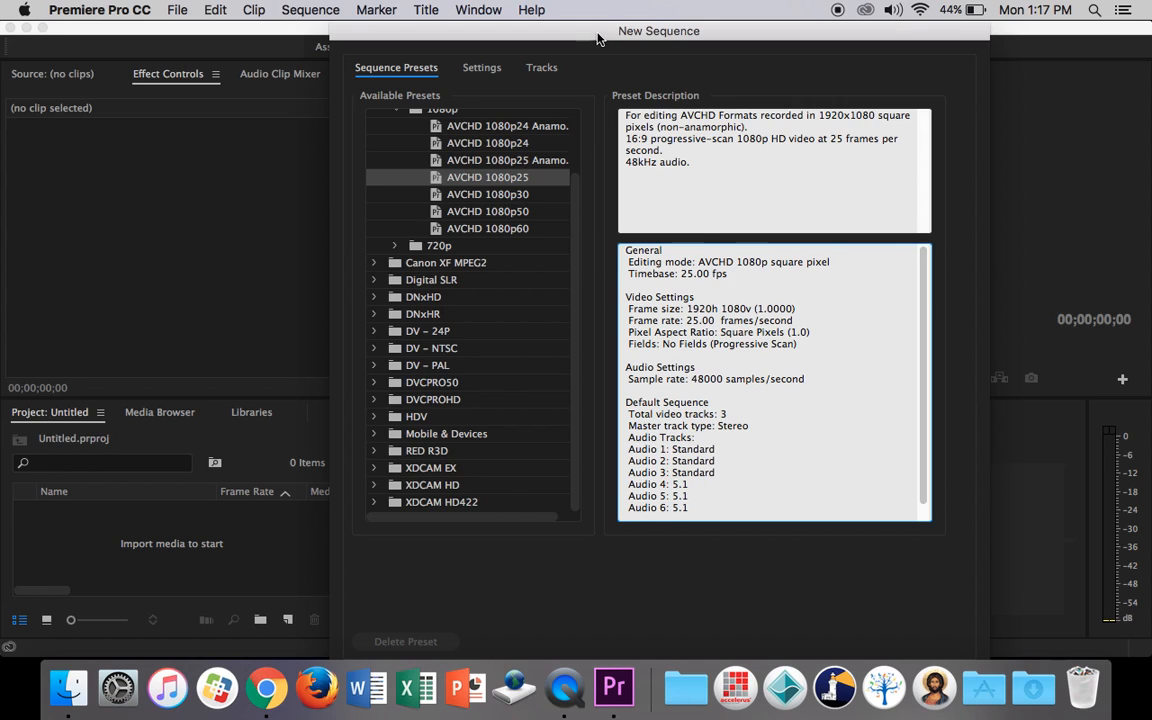
{"action": "left_click_drag", "start_coordinate": [598, 38], "coordinate": [567, 52]}
{"action": "double_click", "coordinate": [483, 191]}
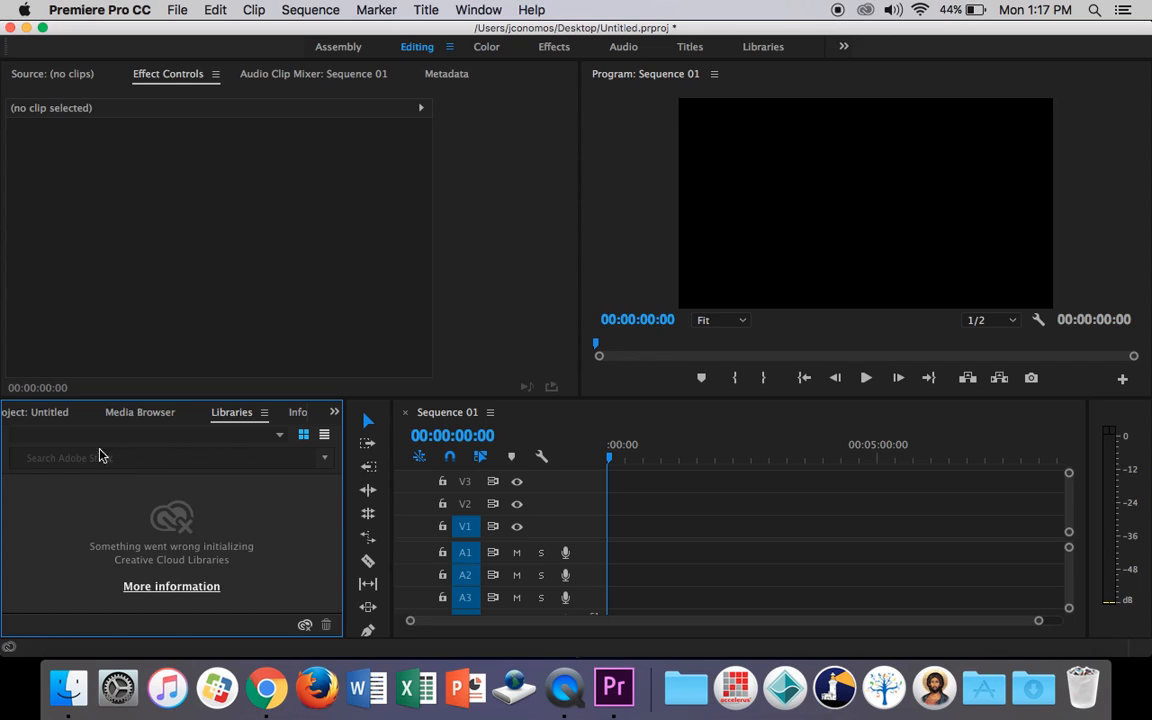
Step: Import GraphDesignLogo.ai from the Adobe Illustrator folder in Documents into the project
{"action": "left_click", "coordinate": [50, 413]}
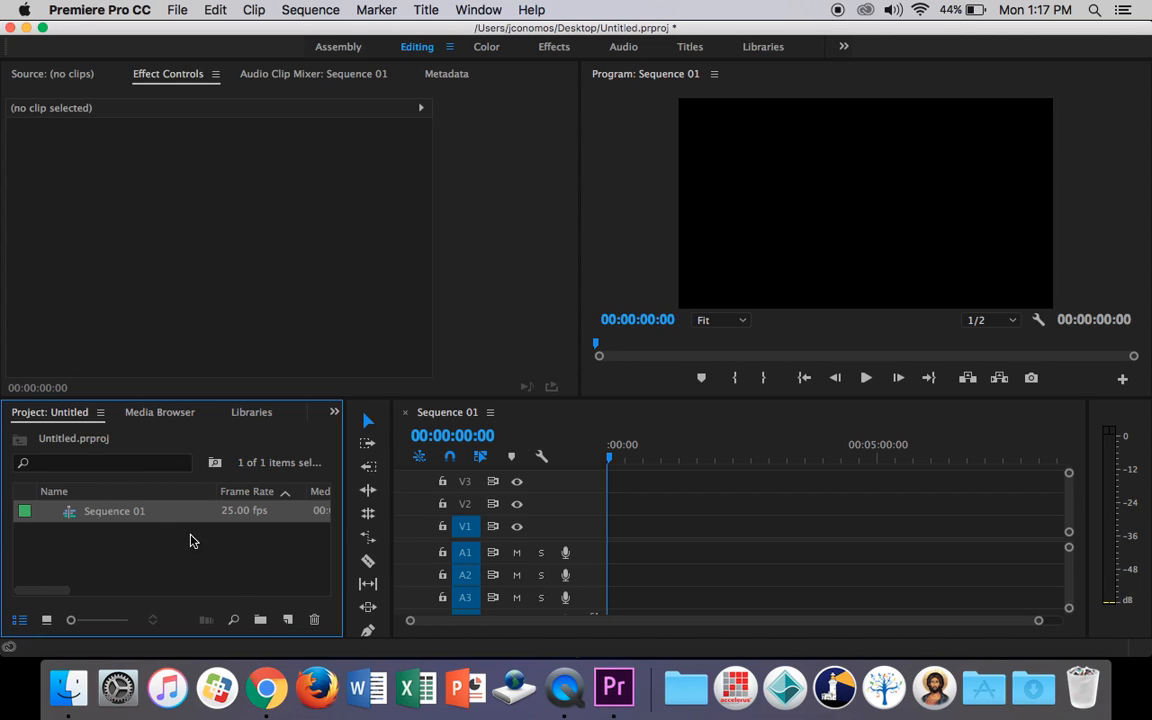
{"action": "double_click", "coordinate": [217, 551]}
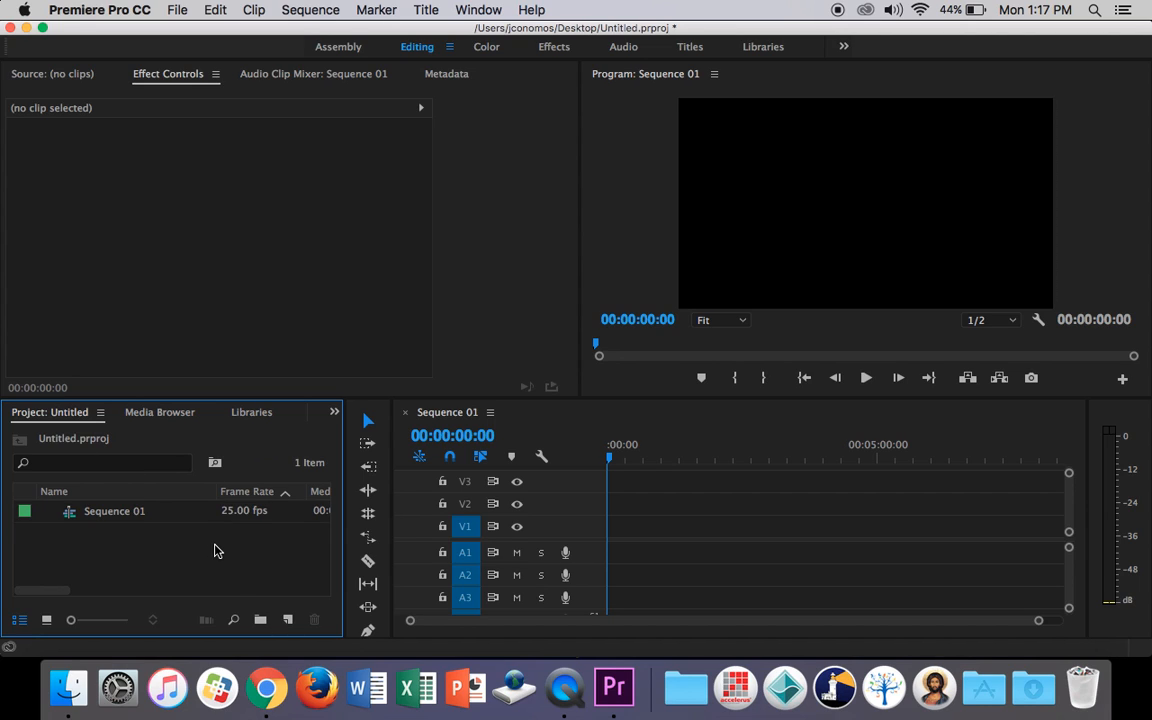
{"action": "left_click", "coordinate": [320, 145]}
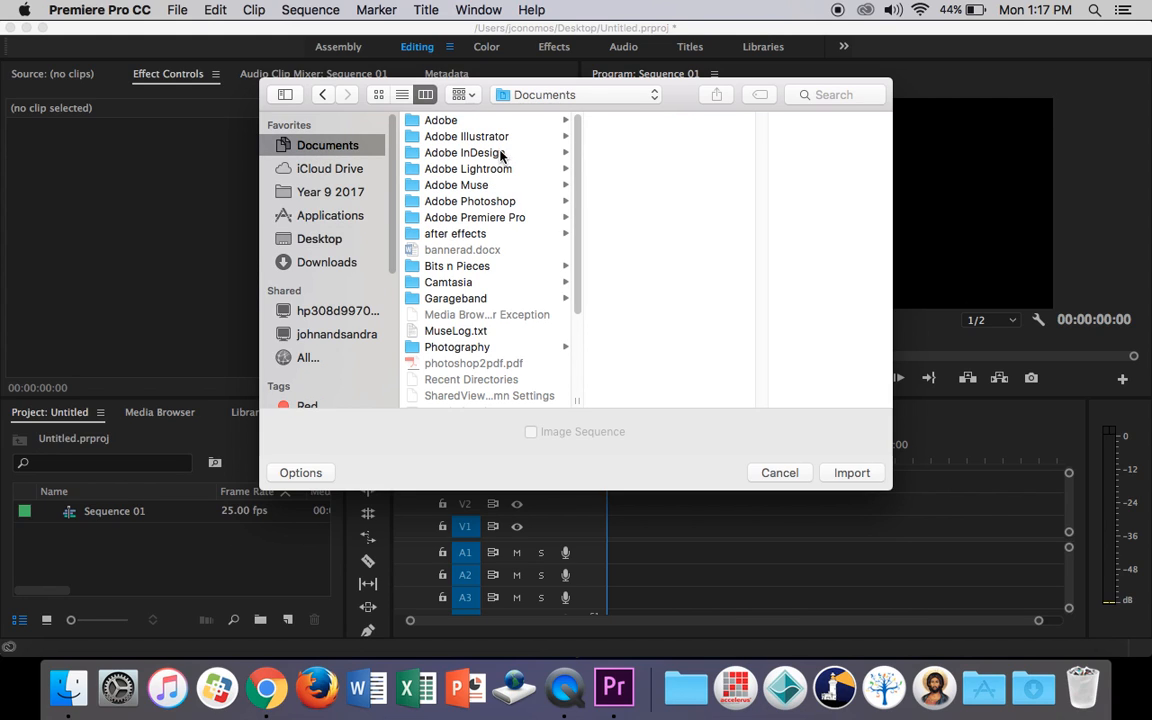
{"action": "left_click", "coordinate": [494, 137]}
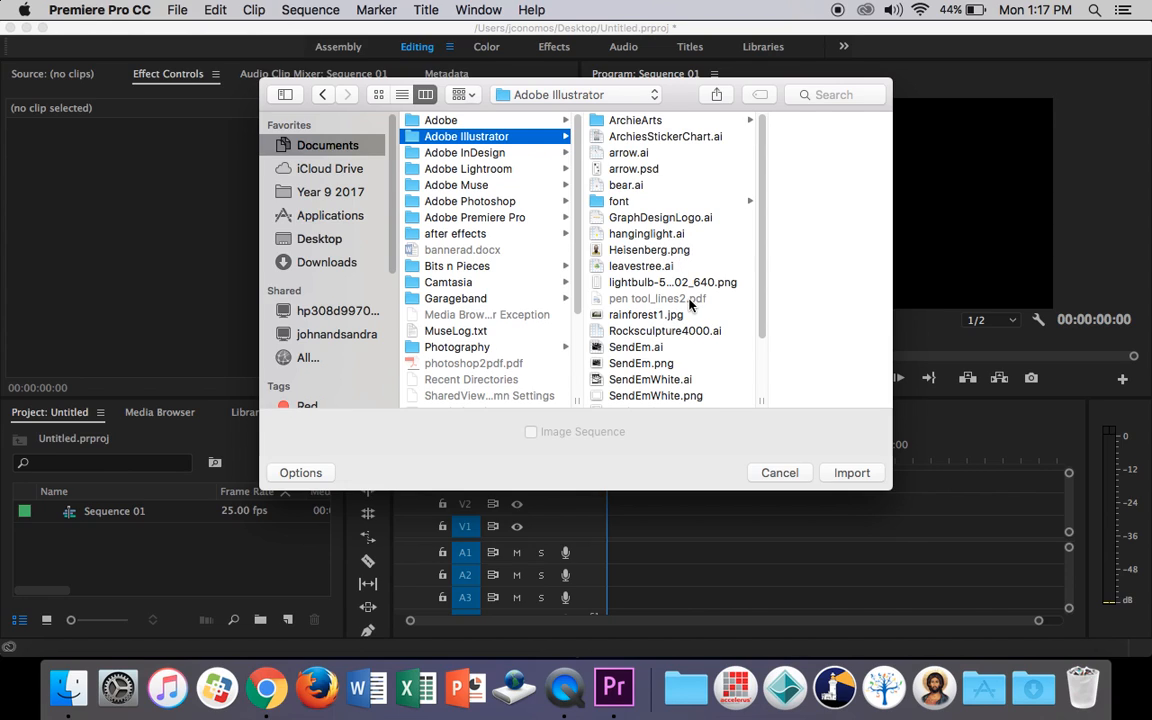
{"action": "left_click", "coordinate": [726, 218]}
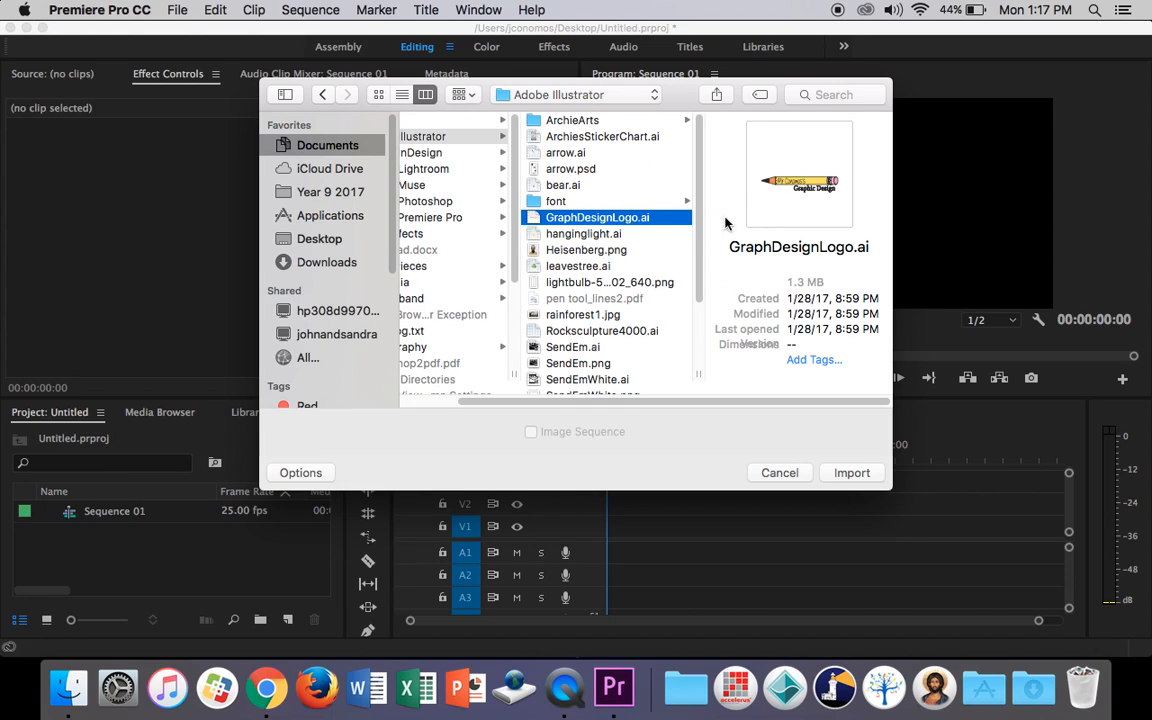
{"action": "left_click", "coordinate": [851, 472]}
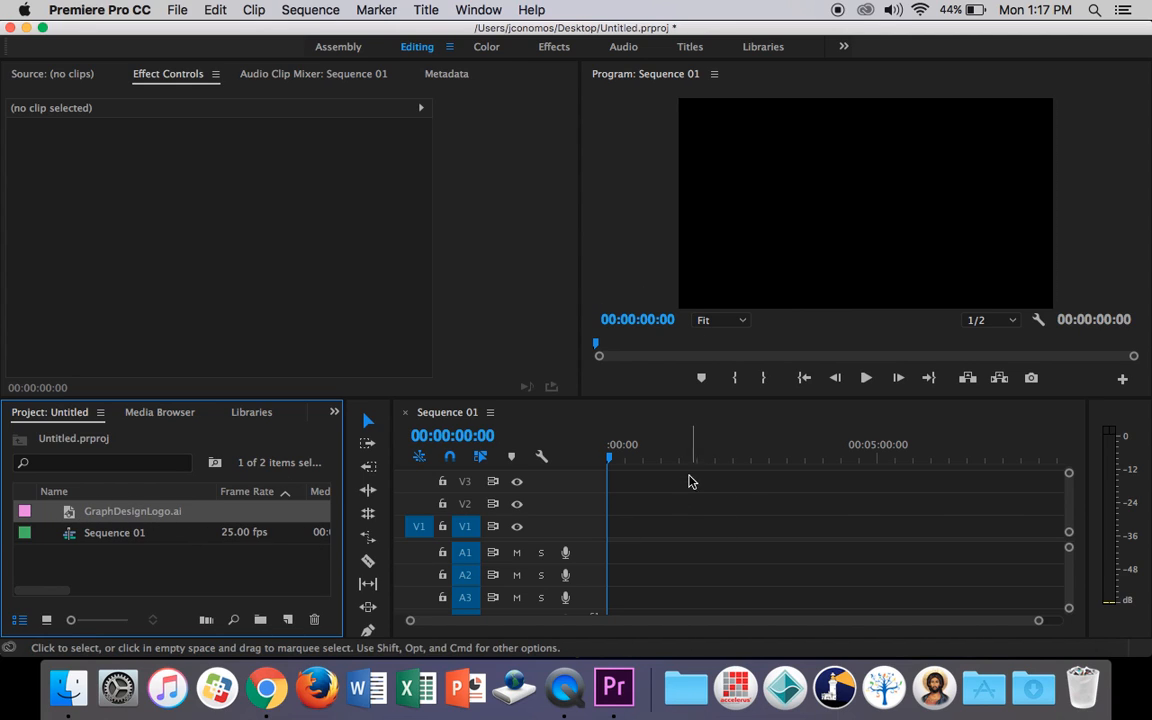
Step: Place GraphDesignLogo.ai on video track V2, ending at about 00:00:43:00, and set the playhead over it at 00:00:40:00
{"action": "left_click_drag", "start_coordinate": [68, 516], "coordinate": [650, 500]}
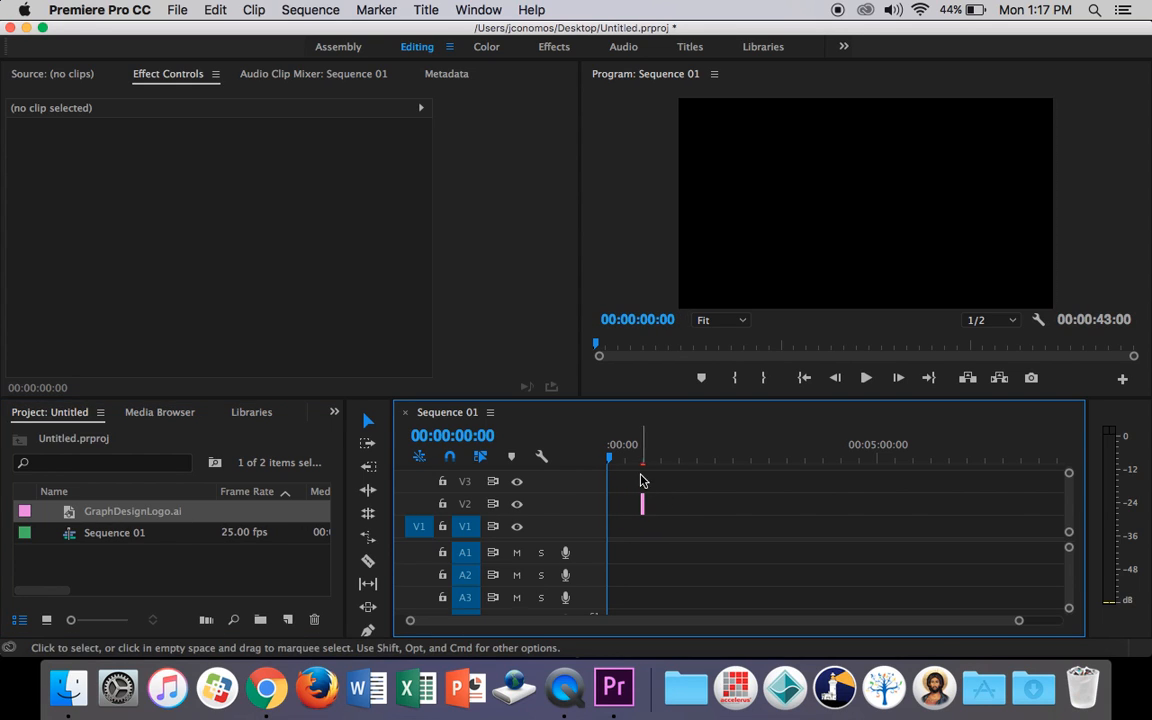
{"action": "left_click_drag", "start_coordinate": [618, 456], "coordinate": [647, 465]}
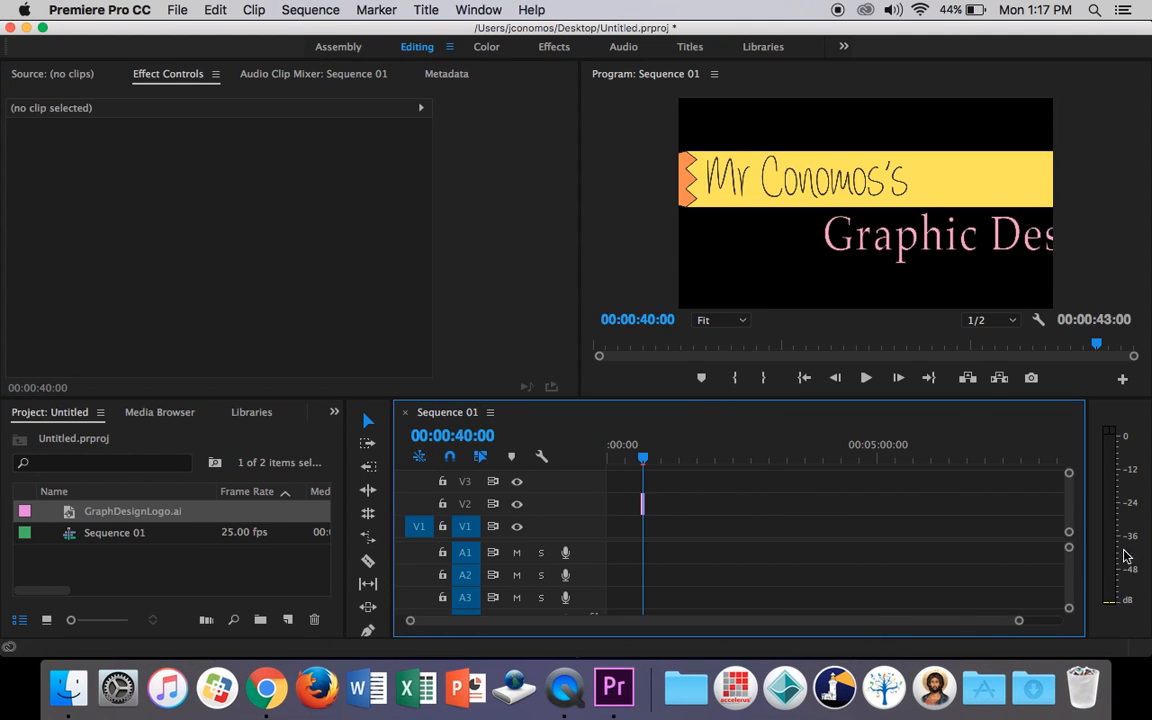
{"action": "key", "text": "="}
{"action": "key", "text": "="}
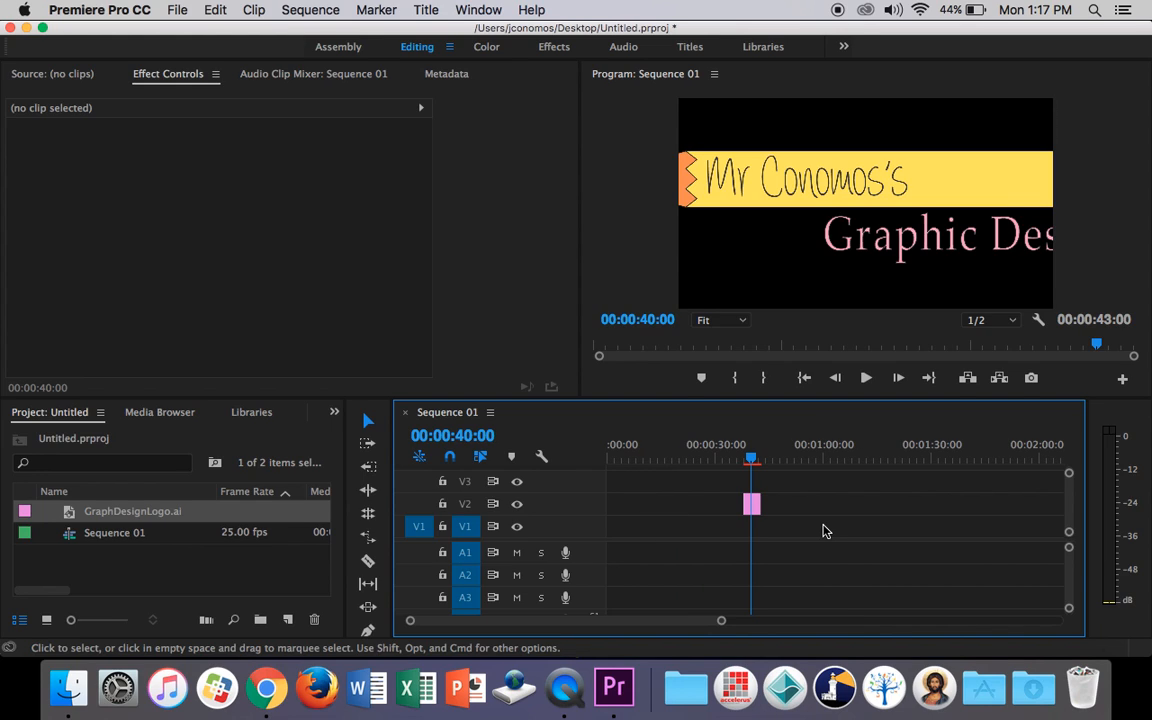
{"action": "key", "text": "="}
{"action": "key", "text": "minus"}
{"action": "key", "text": "="}
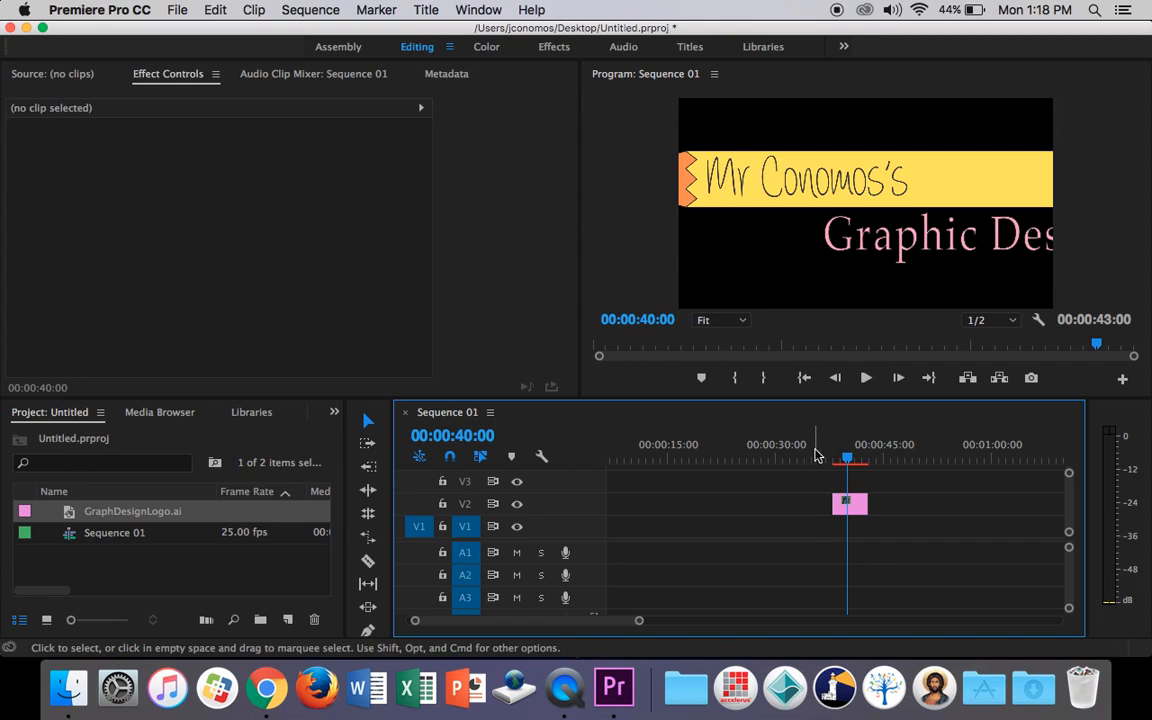
{"action": "mouse_move", "coordinate": [846, 460]}
{"action": "left_mouse_down"}
{"action": "mouse_move", "coordinate": [818, 461]}
{"action": "mouse_move", "coordinate": [846, 463]}
{"action": "left_mouse_up"}
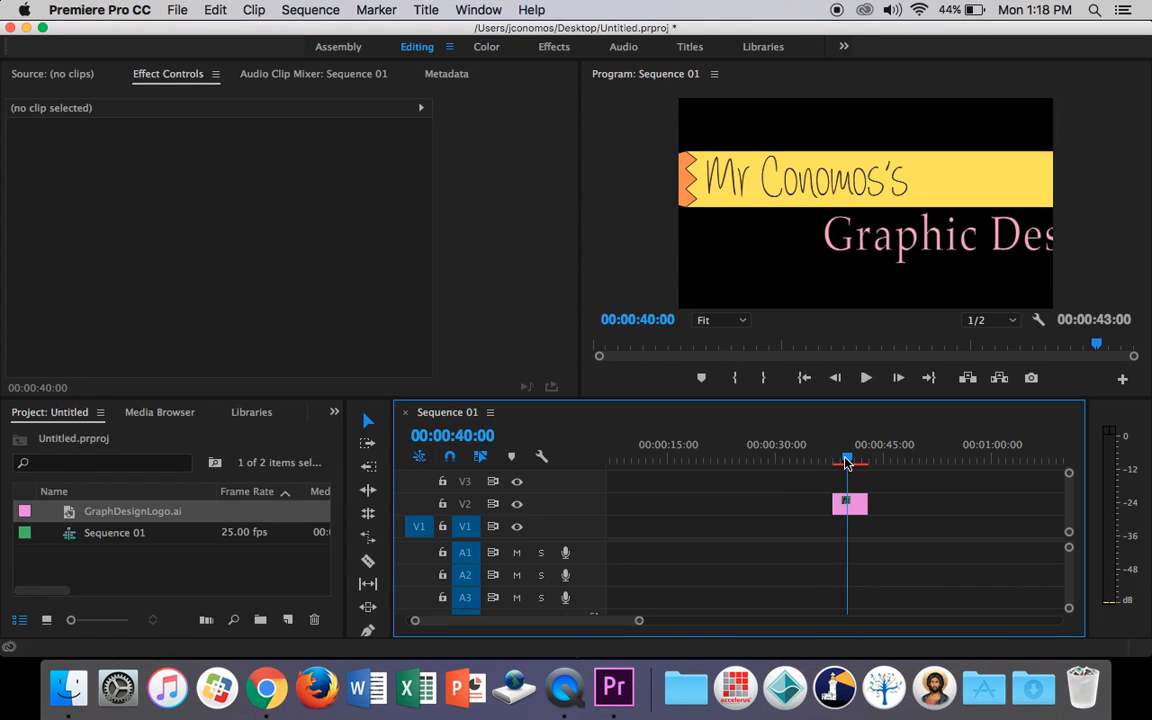
Step: Scale the logo clip to 53 and reposition it in the frame to about 1019, 505
{"action": "left_click", "coordinate": [856, 505]}
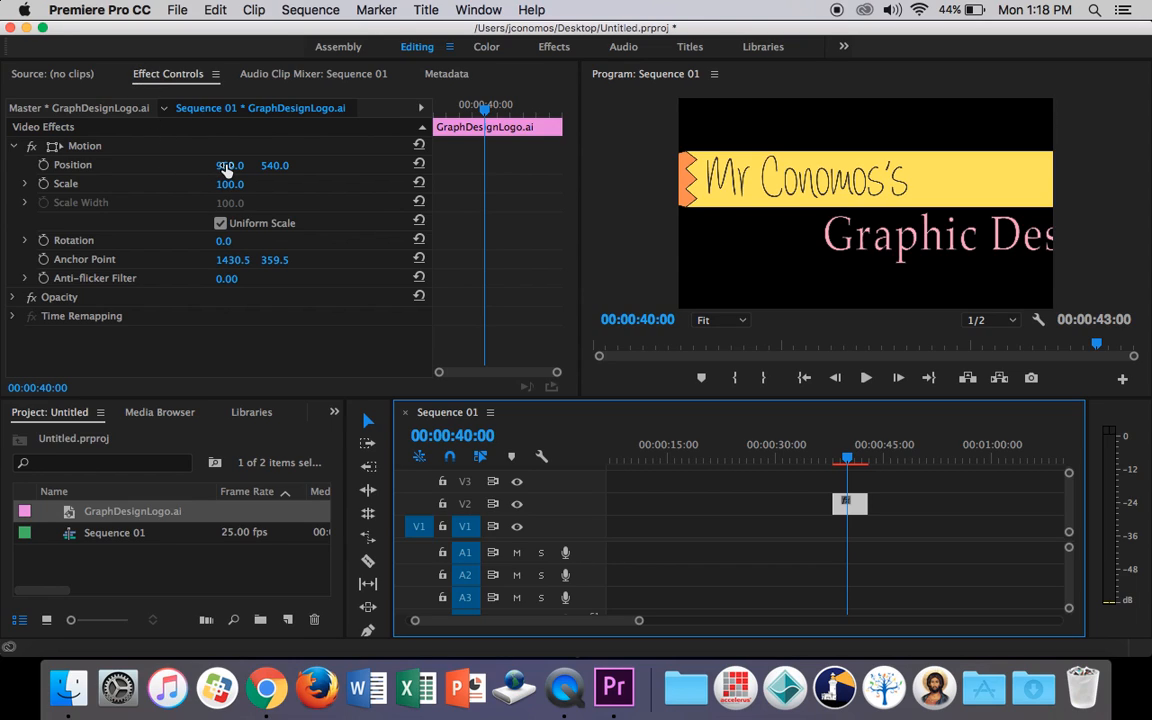
{"action": "left_click_drag", "start_coordinate": [228, 184], "coordinate": [247, 199]}
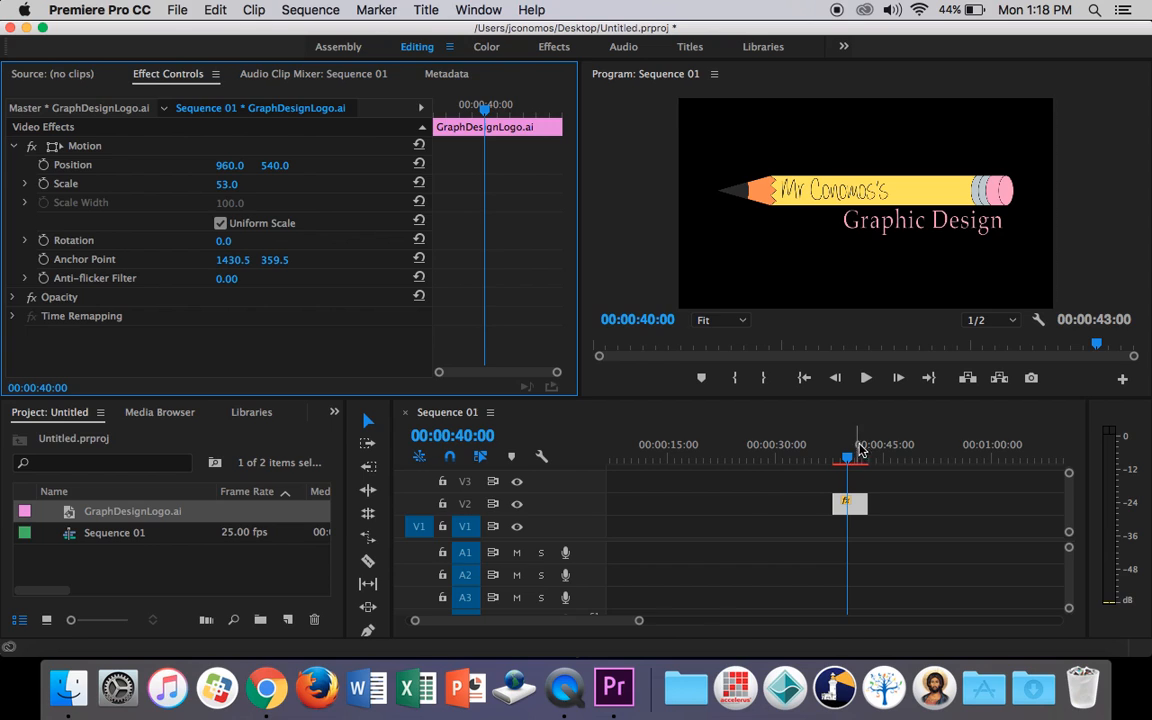
{"action": "left_click_drag", "start_coordinate": [224, 165], "coordinate": [260, 165]}
{"action": "left_click_drag", "start_coordinate": [944, 198], "coordinate": [944, 193]}
{"action": "double_click", "coordinate": [898, 193]}
{"action": "mouse_move", "coordinate": [900, 193]}
{"action": "left_mouse_down"}
{"action": "mouse_move", "coordinate": [970, 153]}
{"action": "mouse_move", "coordinate": [940, 153]}
{"action": "mouse_move", "coordinate": [903, 190]}
{"action": "mouse_move", "coordinate": [912, 199]}
{"action": "left_mouse_up"}
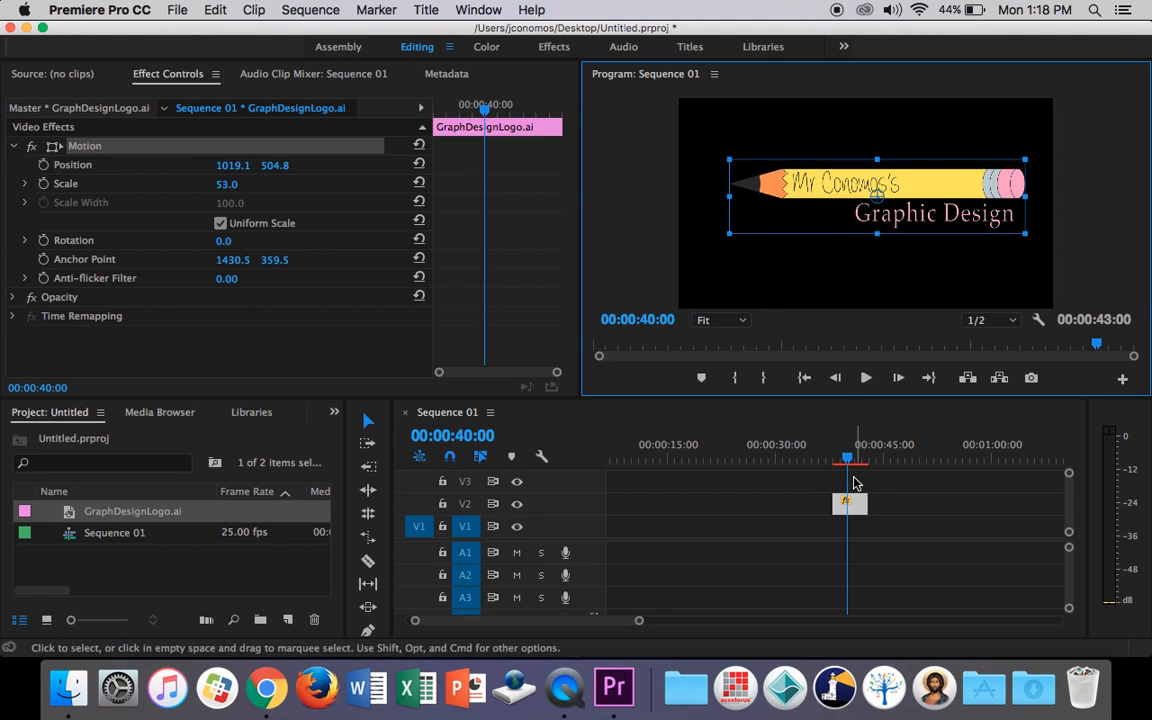
Step: Move the logo clip on V2 close to the sequence start, so that it ends at about 00:00:07:19
{"action": "left_click_drag", "start_coordinate": [849, 461], "coordinate": [545, 452]}
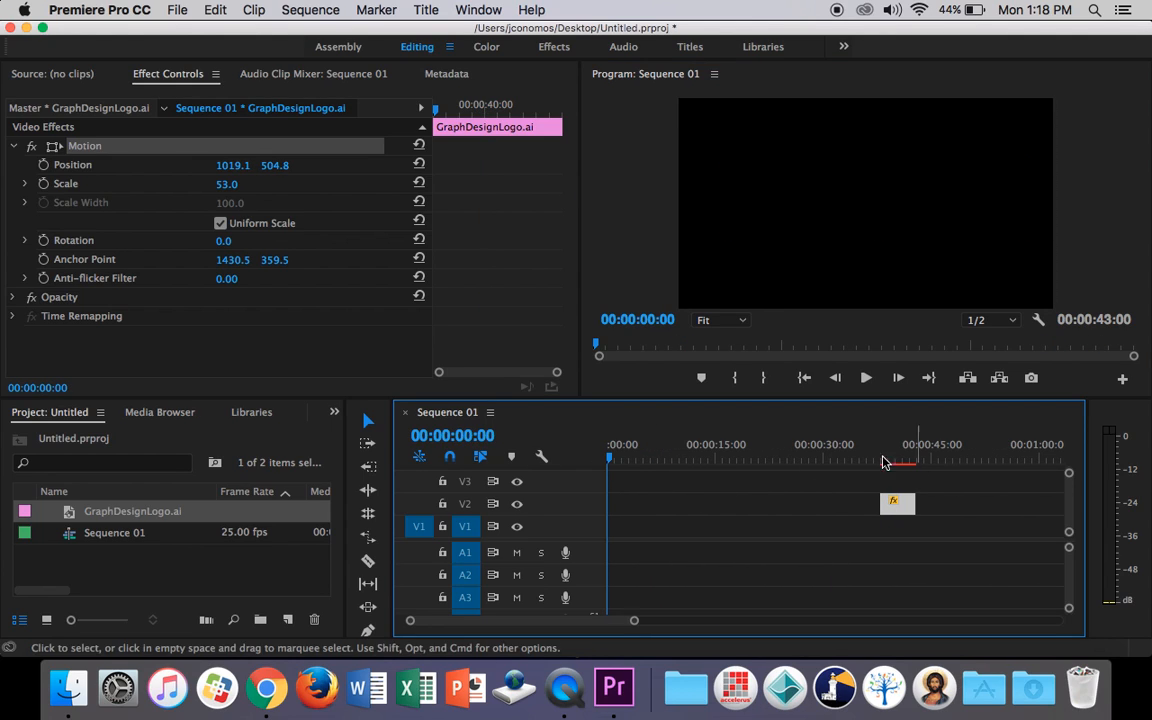
{"action": "left_click_drag", "start_coordinate": [905, 512], "coordinate": [683, 512]}
{"action": "left_click_drag", "start_coordinate": [665, 507], "coordinate": [659, 506]}
Step: Play the sequence from 00:00:02:09, just before the logo clip, to preview it on screen
{"action": "left_click", "coordinate": [620, 459]}
{"action": "left_click_drag", "start_coordinate": [620, 459], "coordinate": [625, 459]}
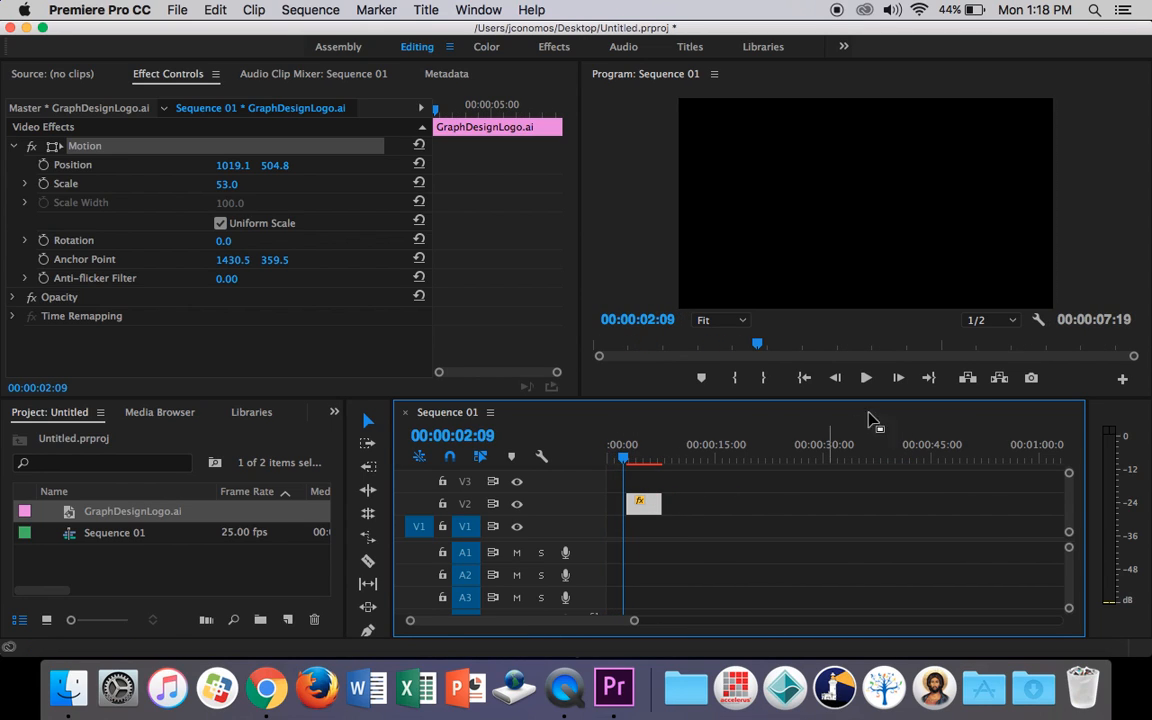
{"action": "left_click", "coordinate": [866, 378]}
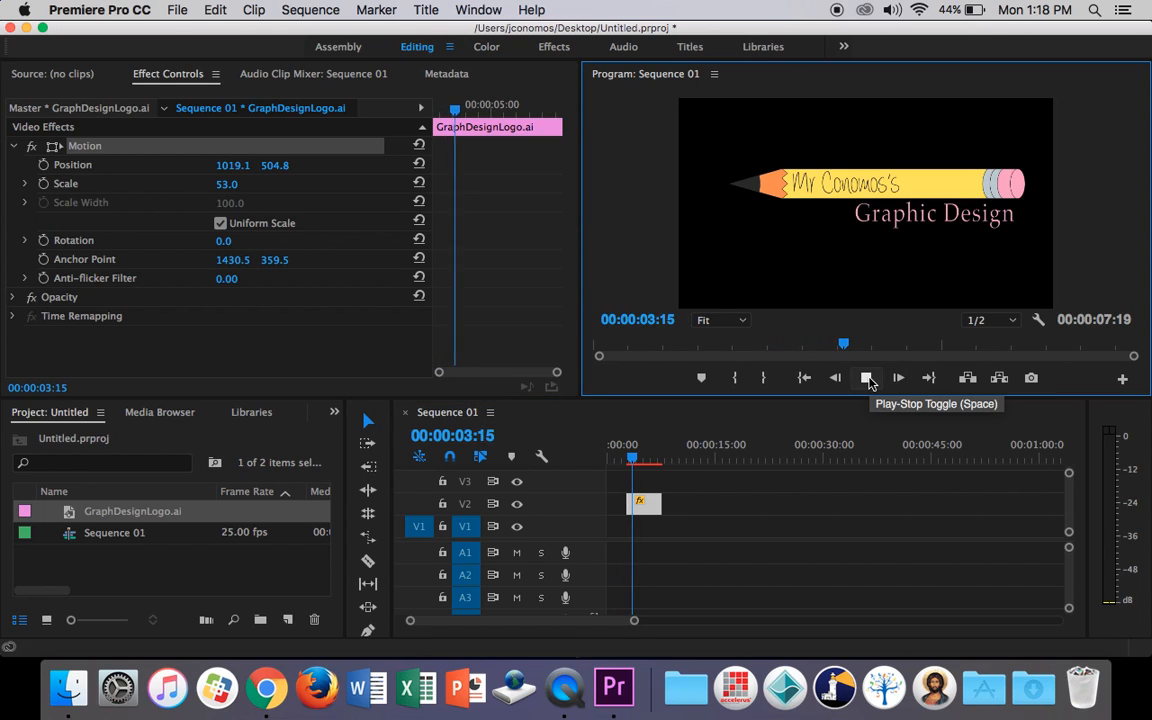
{"action": "left_click", "coordinate": [867, 378]}
{"action": "mouse_move", "coordinate": [646, 462]}
{"action": "left_mouse_down"}
{"action": "mouse_move", "coordinate": [671, 464]}
{"action": "mouse_move", "coordinate": [651, 462]}
{"action": "left_mouse_up"}
Step: Extend the end of the logo clip to about 00:00:12:03 and return the playhead to about 00:00:01:22
{"action": "left_click", "coordinate": [697, 486]}
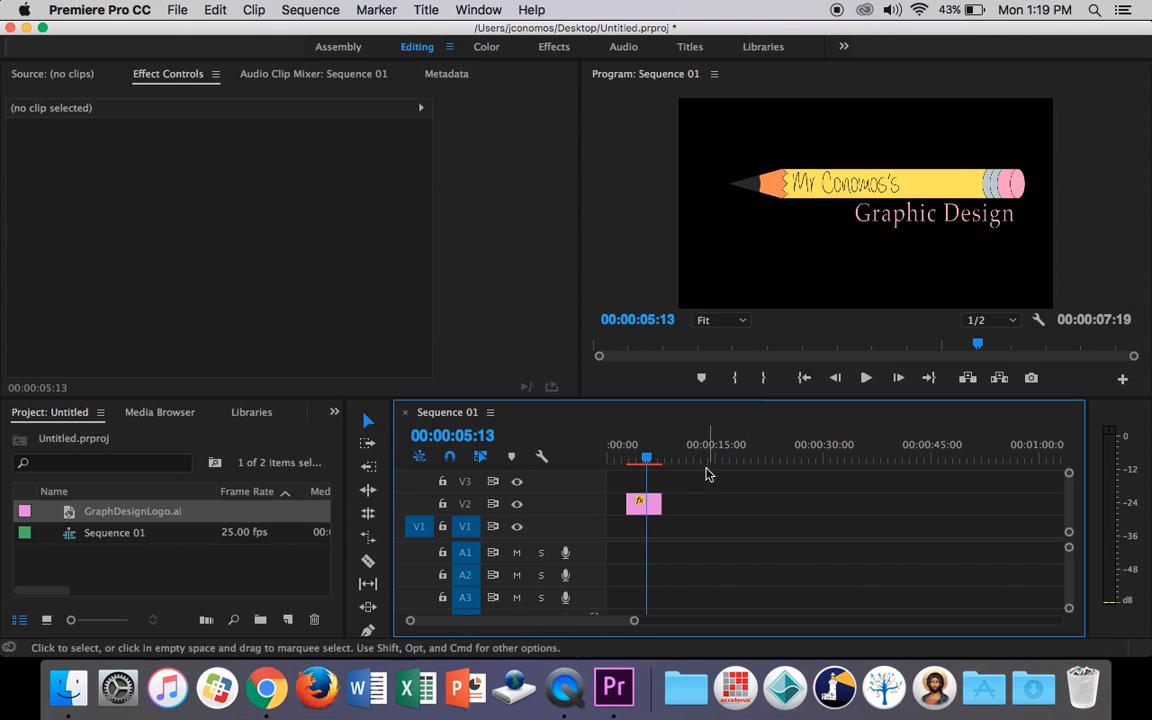
{"action": "left_click_drag", "start_coordinate": [657, 503], "coordinate": [692, 503]}
{"action": "left_click_drag", "start_coordinate": [650, 460], "coordinate": [622, 460]}
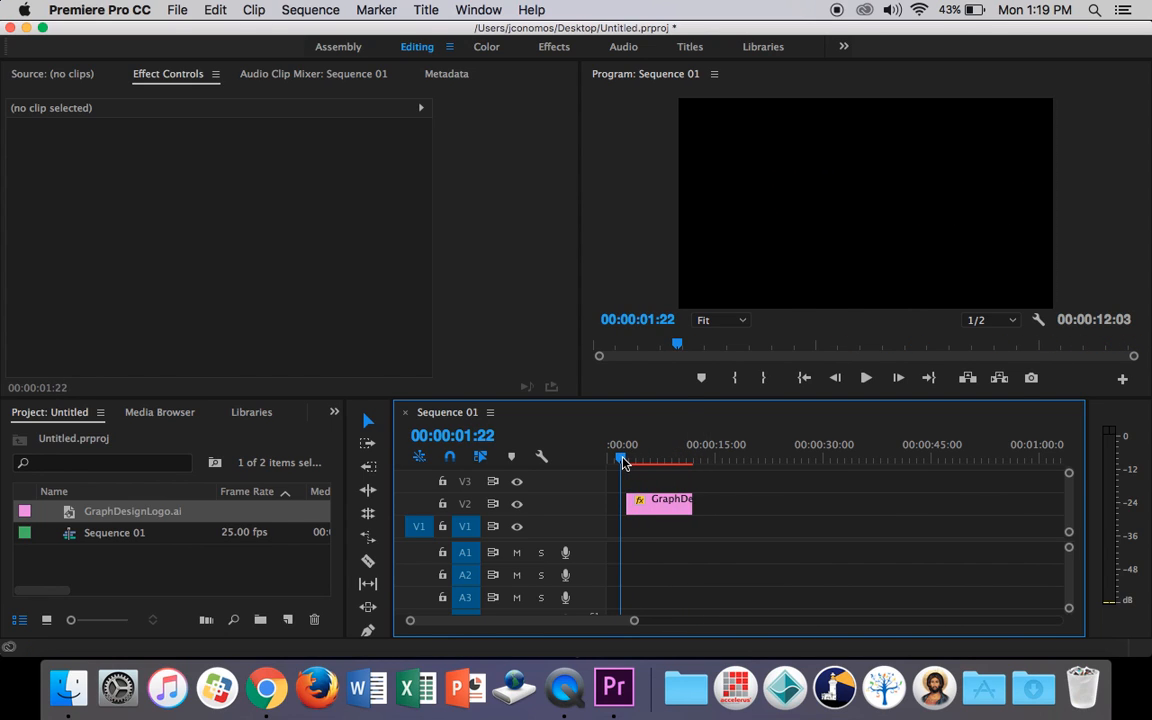
{"action": "double_click", "coordinate": [241, 571]}
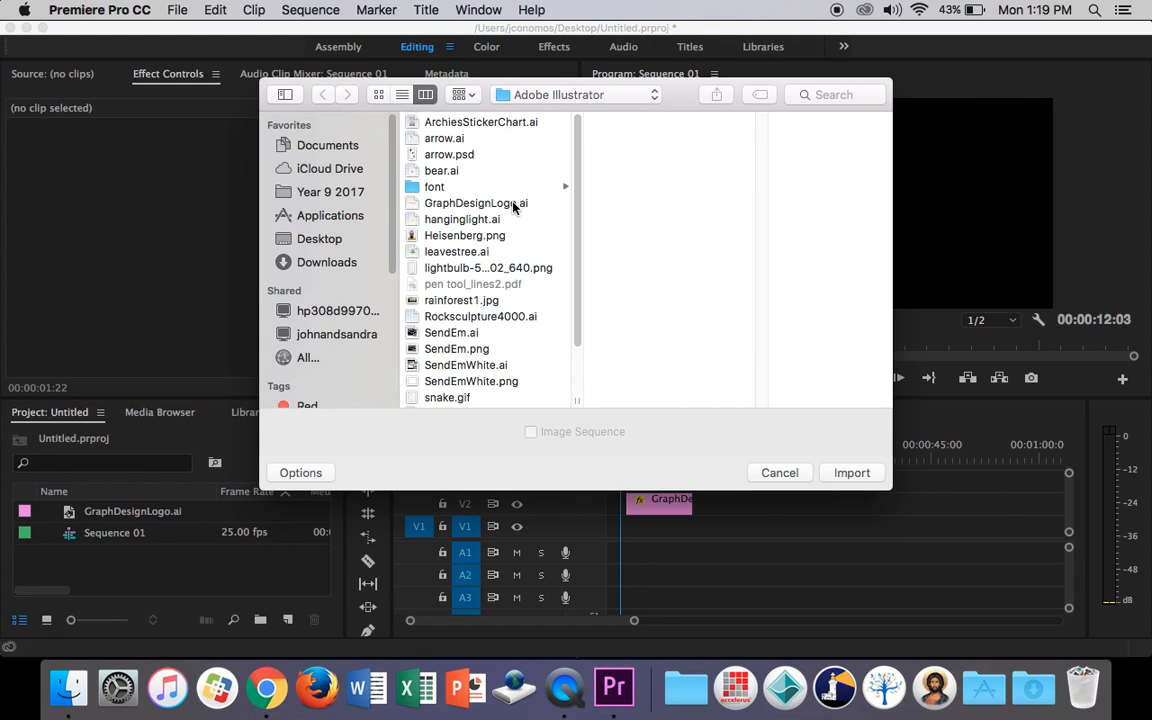
{"action": "scroll", "coordinate": [521, 268], "scroll_direction": "down", "scroll_amount": 3}
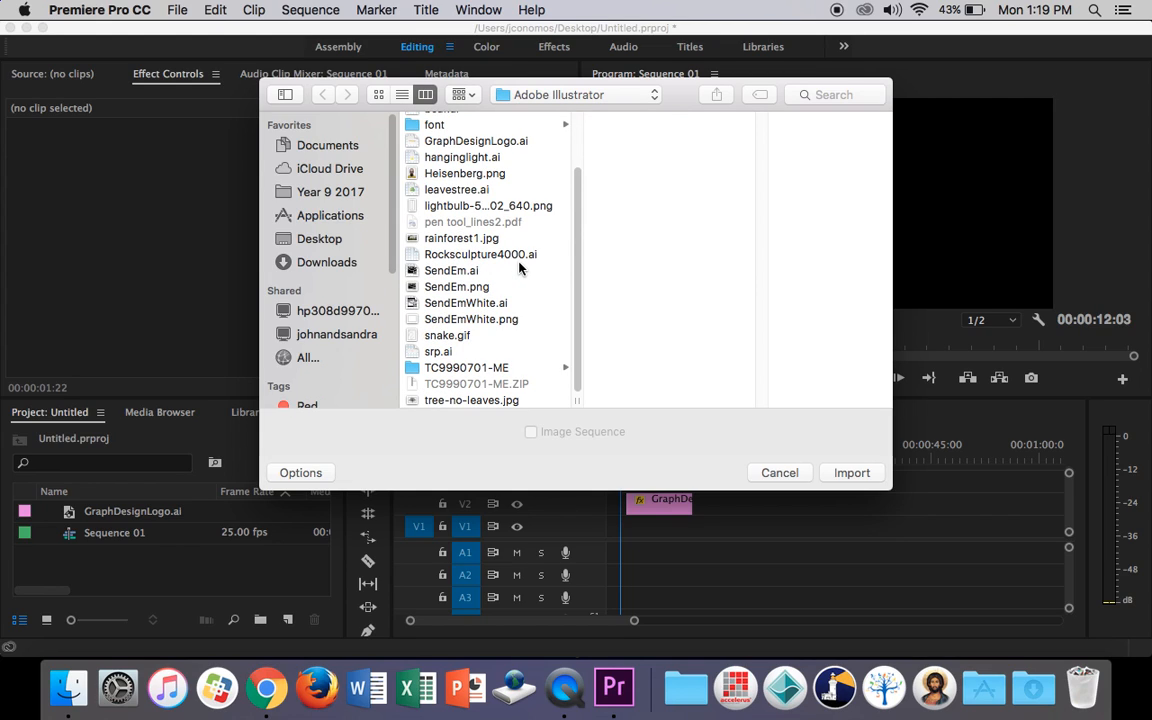
{"action": "left_click", "coordinate": [796, 474]}
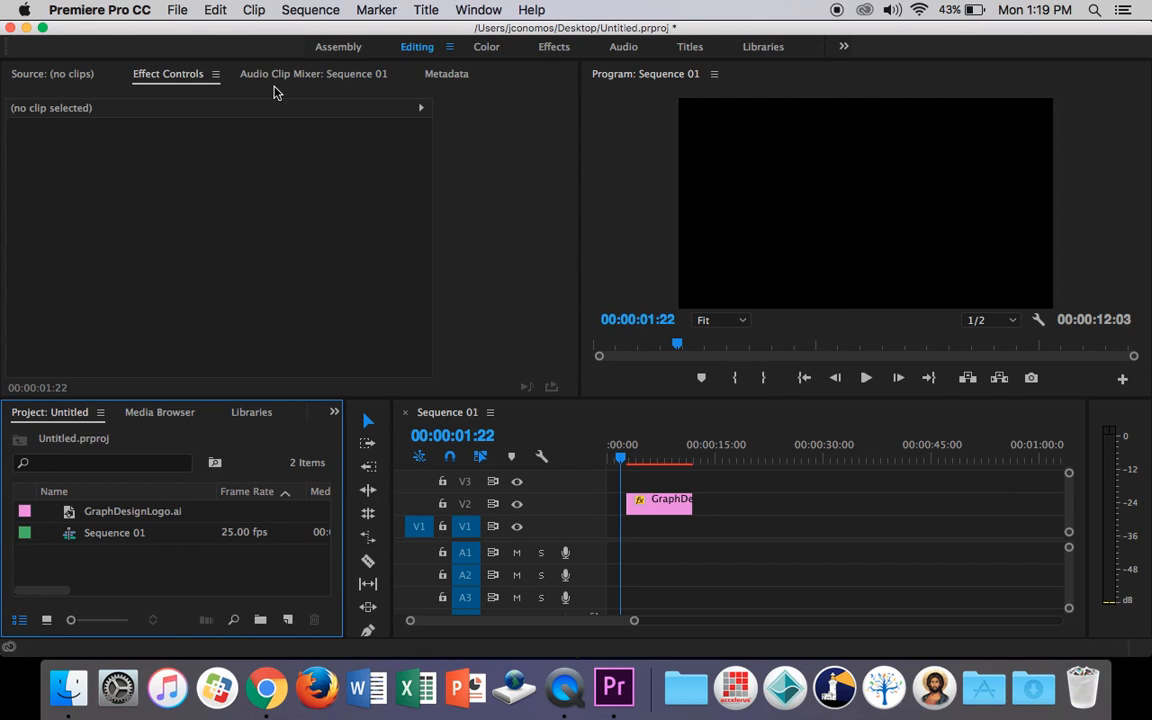
Step: Import the After Effects composition Comp 1 from the Kinetic Text Example project through Dynamic Link
{"action": "left_click", "coordinate": [177, 11]}
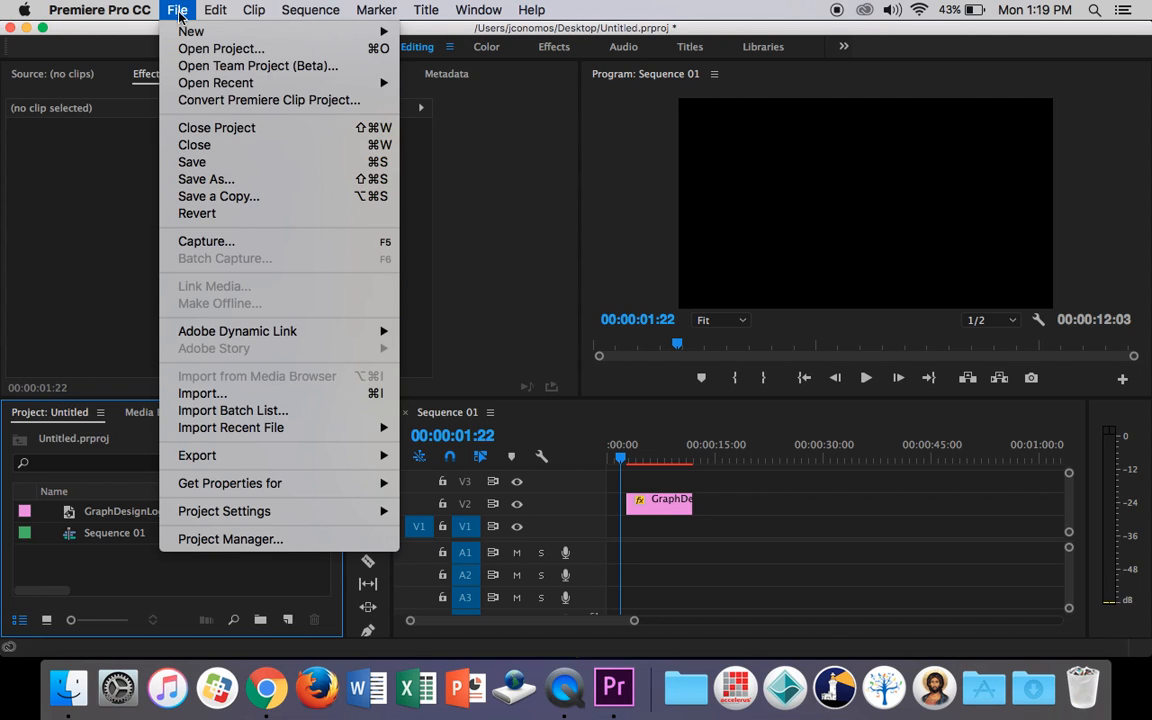
{"action": "mouse_move", "coordinate": [306, 340]}
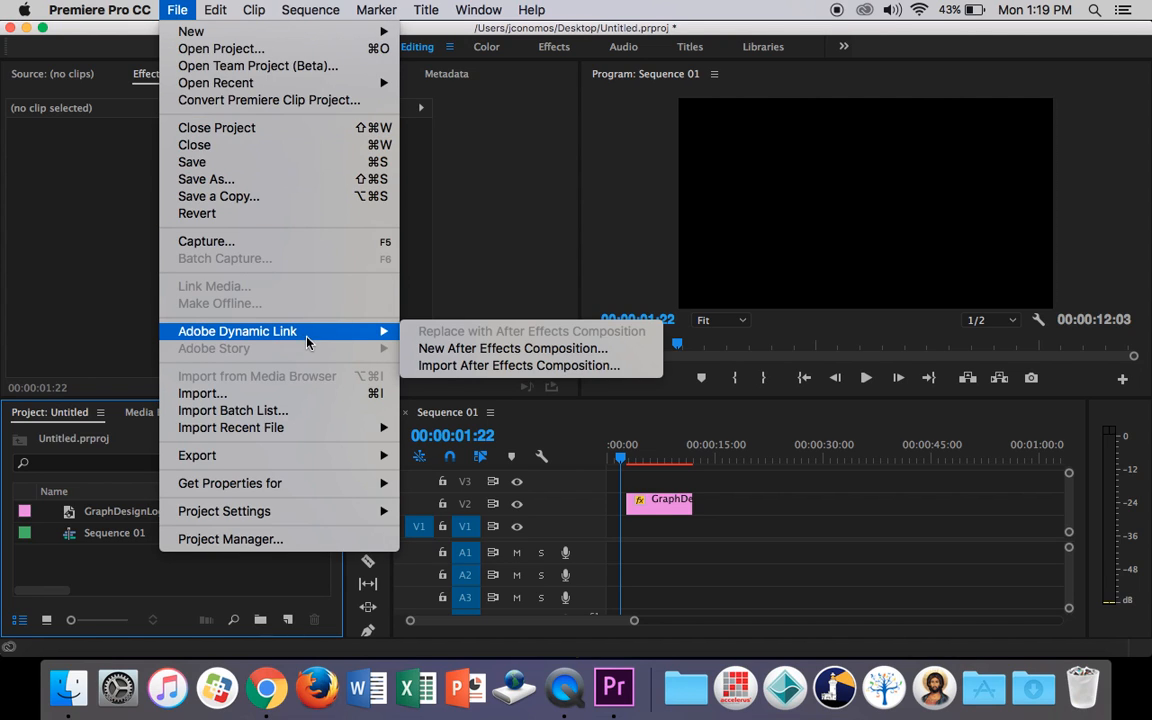
{"action": "left_click", "coordinate": [512, 366]}
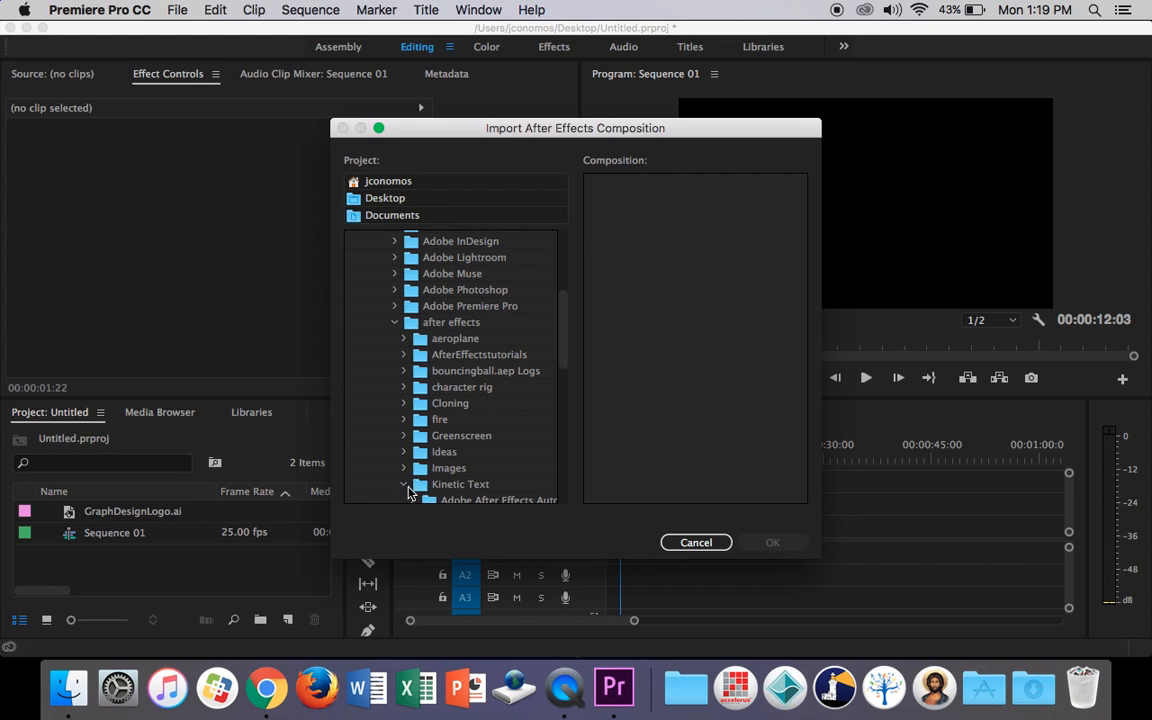
{"action": "scroll", "coordinate": [470, 465], "scroll_direction": "down", "scroll_amount": 2}
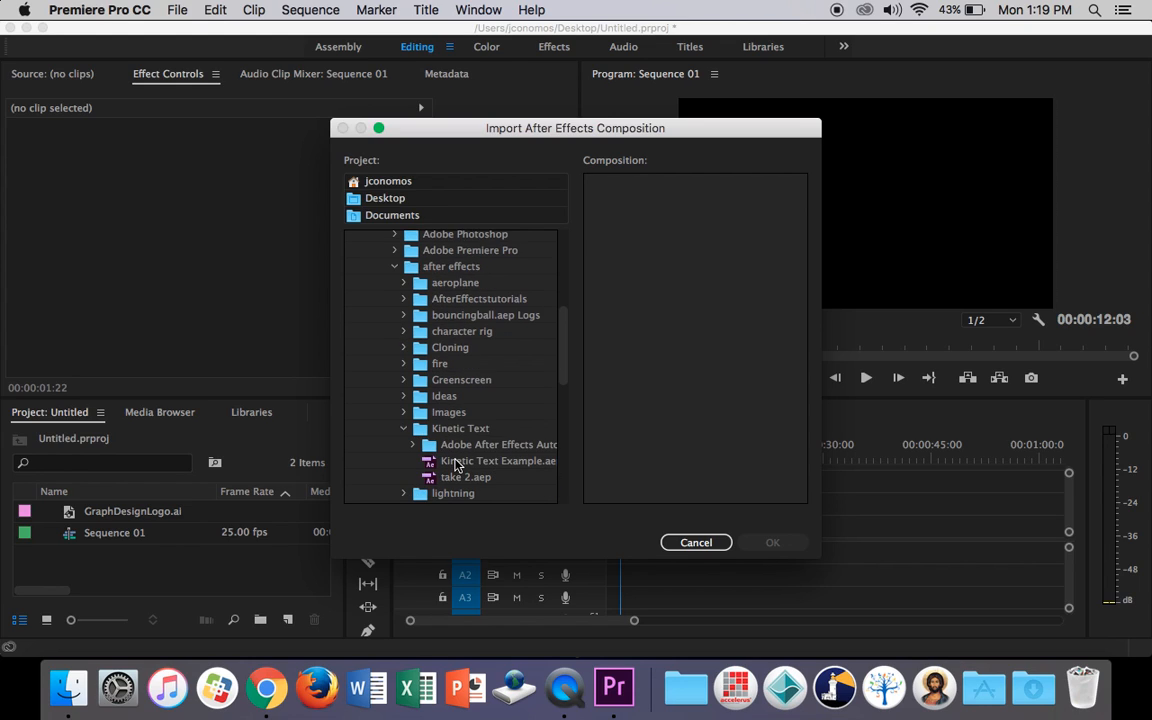
{"action": "left_click", "coordinate": [505, 465]}
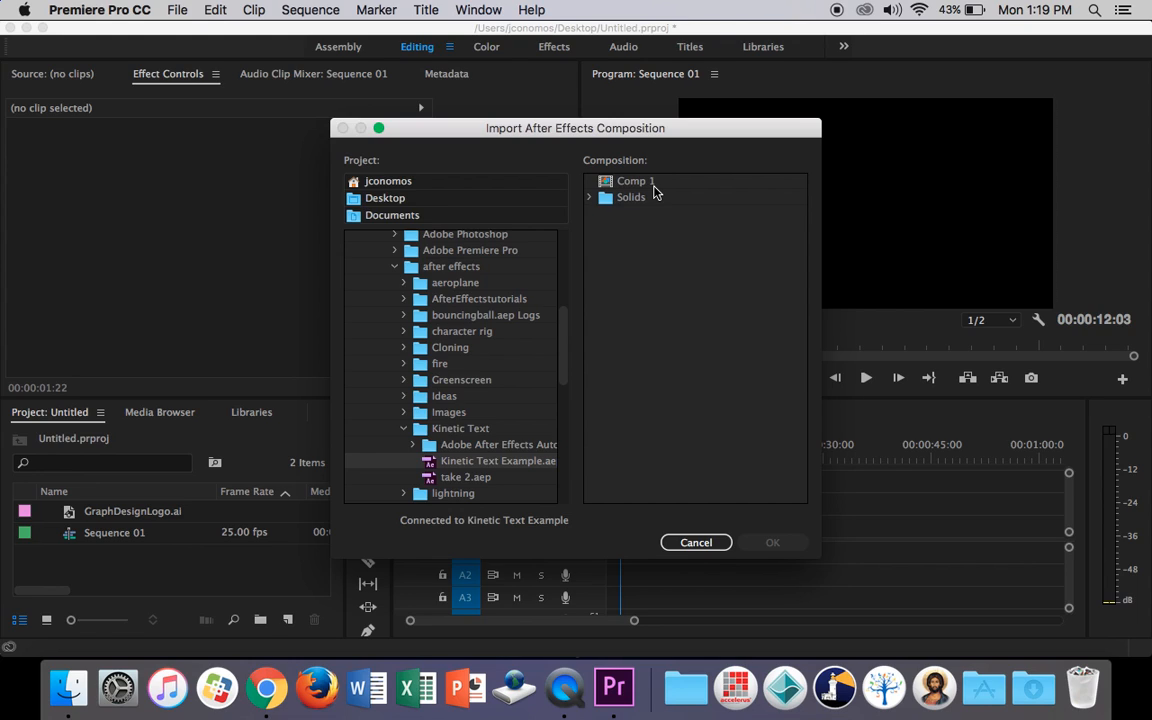
{"action": "left_click", "coordinate": [655, 192]}
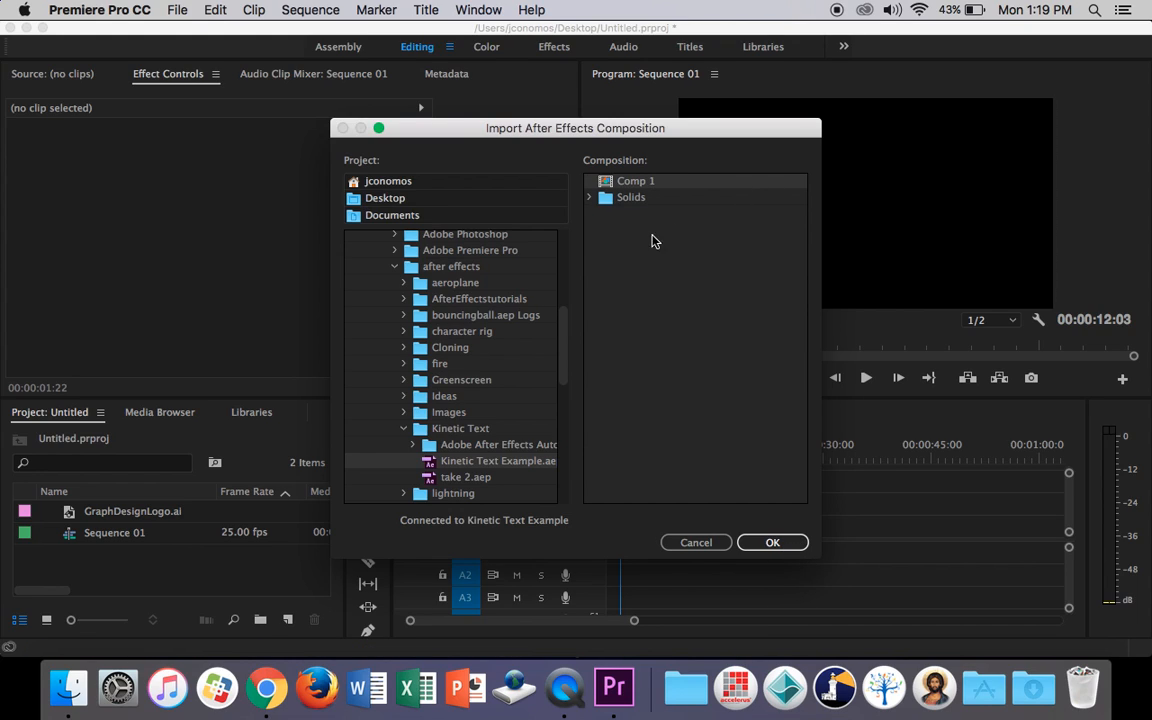
{"action": "left_click", "coordinate": [773, 543]}
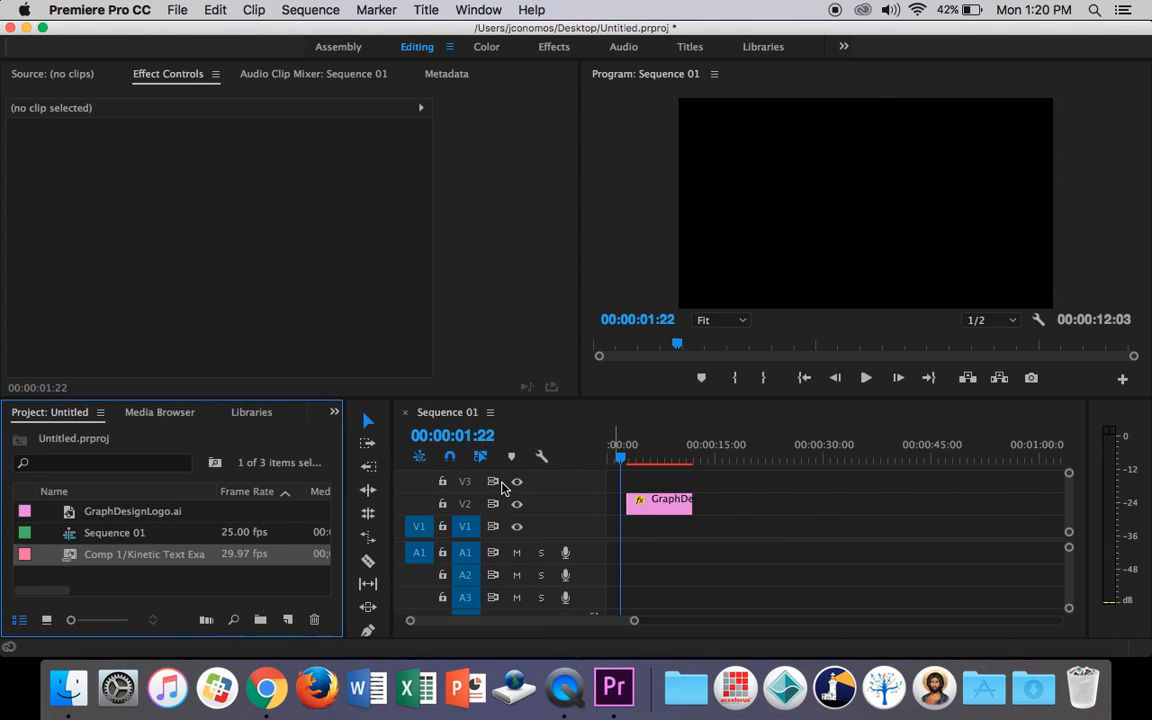
Step: Place the imported Comp 1 on V3 with its audio on A3, after the logo clip, and move the playhead to 00:00:13:19
{"action": "left_click", "coordinate": [113, 572]}
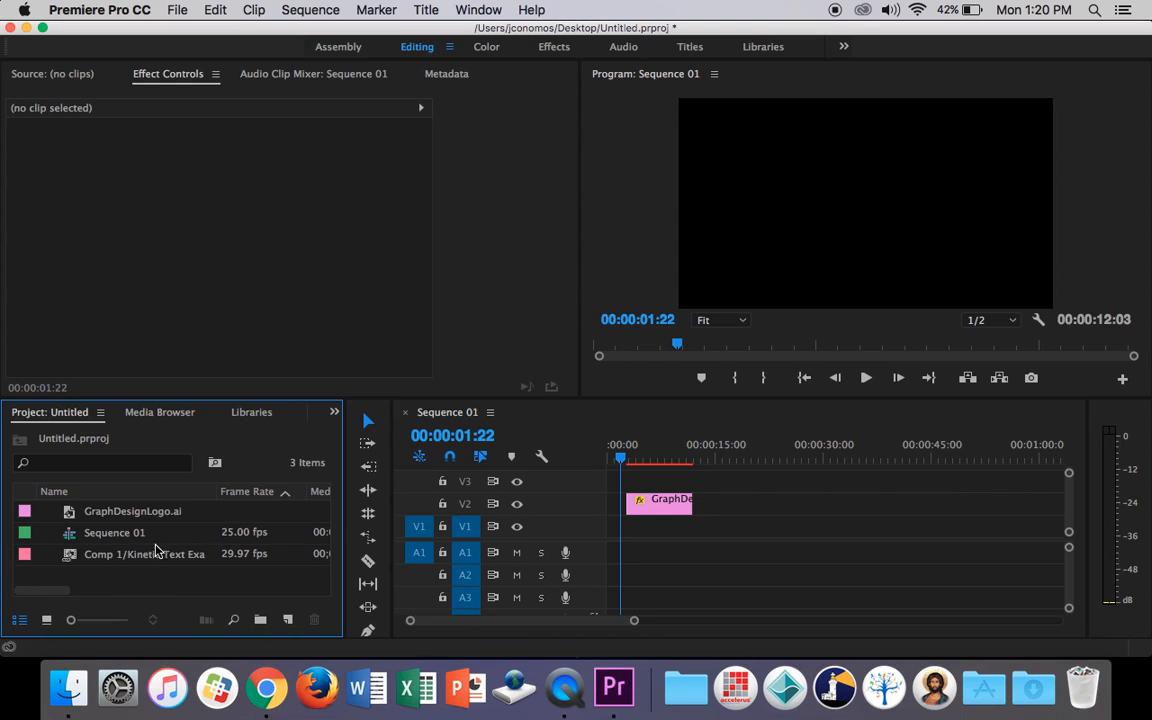
{"action": "left_click_drag", "start_coordinate": [150, 563], "coordinate": [714, 484]}
{"action": "left_click_drag", "start_coordinate": [620, 460], "coordinate": [707, 462]}
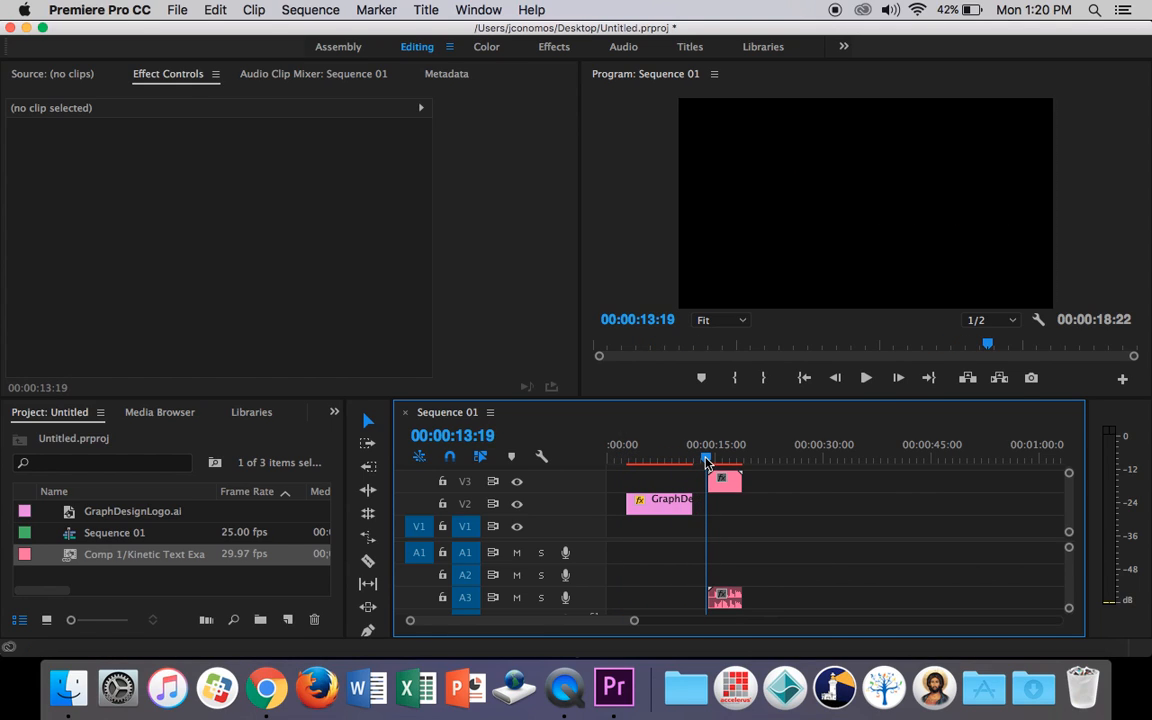
Step: Play the sequence as a preview, stop it, and return the playhead to 00:00:13:16, just before the Comp 1 clip
{"action": "left_click", "coordinate": [868, 379]}
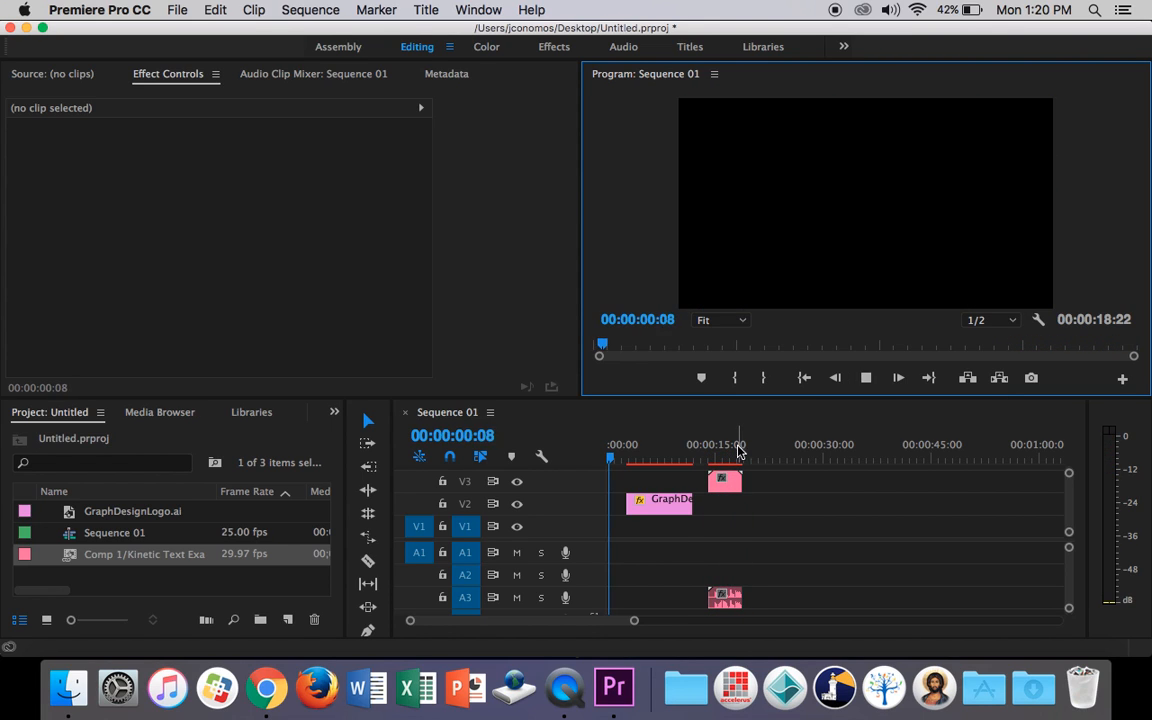
{"action": "left_click", "coordinate": [866, 379]}
{"action": "mouse_move", "coordinate": [640, 458]}
{"action": "left_mouse_down"}
{"action": "mouse_move", "coordinate": [759, 460]}
{"action": "mouse_move", "coordinate": [705, 468]}
{"action": "left_mouse_up"}
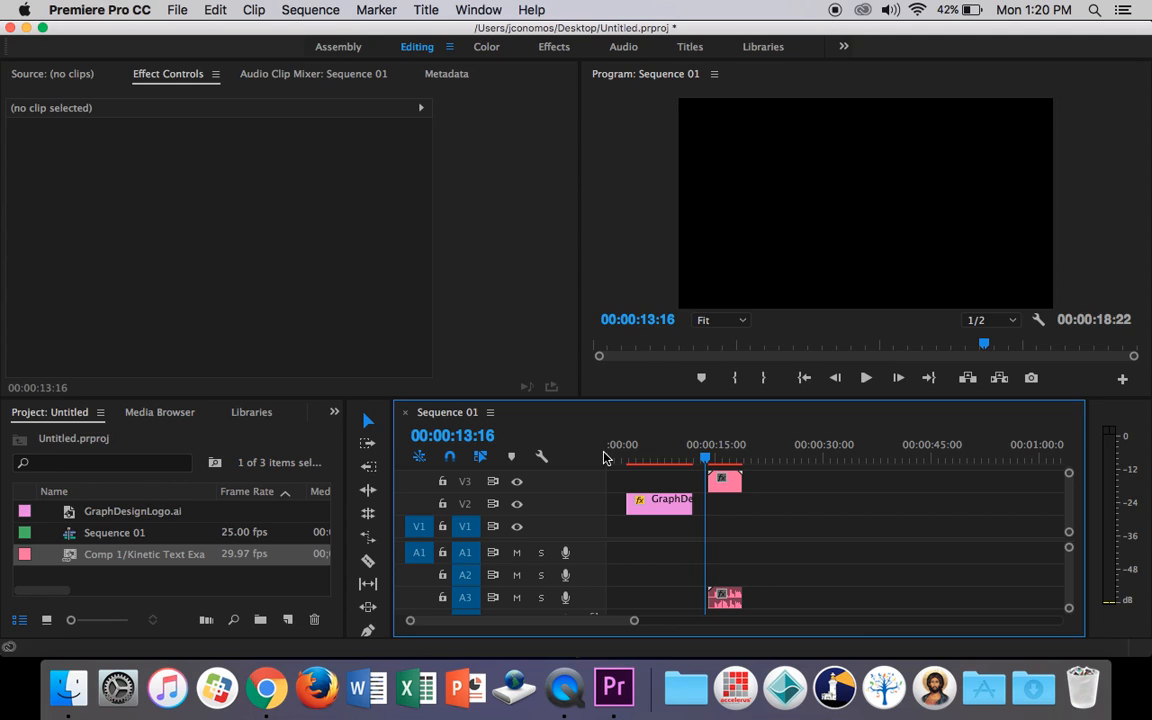
Step: Search the computer for Photoshop and launch Adobe Photoshop CC 2017
{"action": "key", "text": "super+space"}
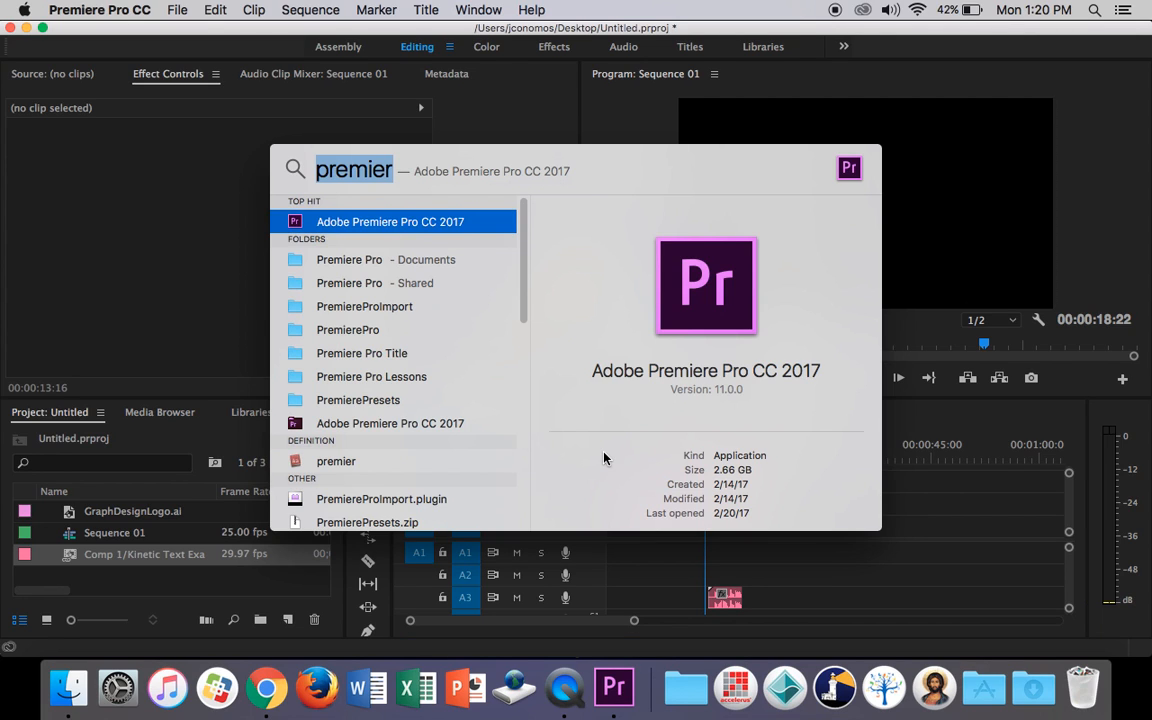
{"action": "type", "text": "photosho"}
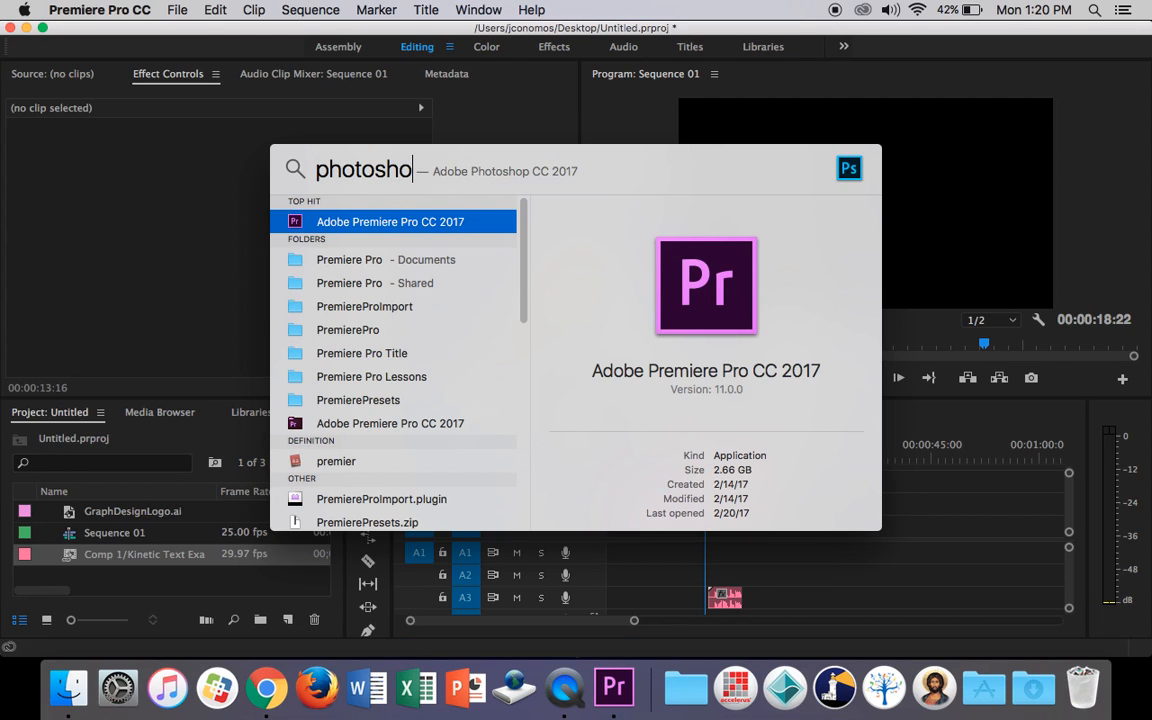
{"action": "type", "text": "p"}
{"action": "key", "text": "Return"}
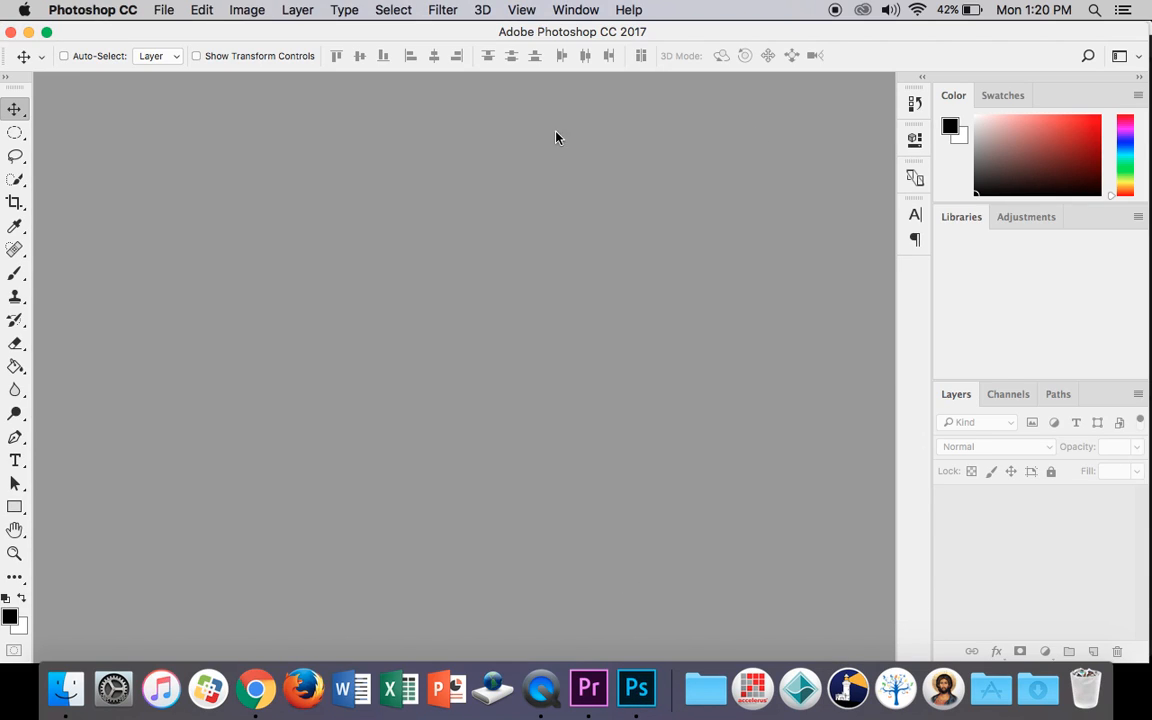
Step: Create a Film & Video document with the HDTV 1080p preset, 1920 x 1080 px, and a transparent background
{"action": "left_click", "coordinate": [164, 10]}
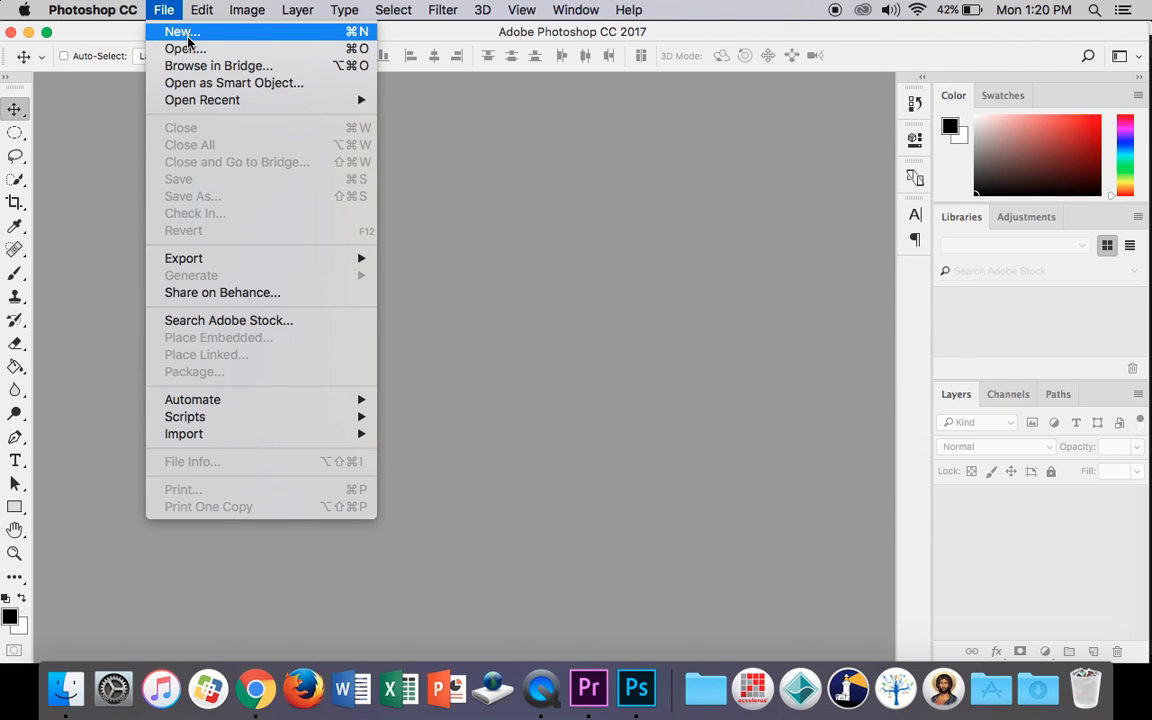
{"action": "left_click", "coordinate": [191, 42]}
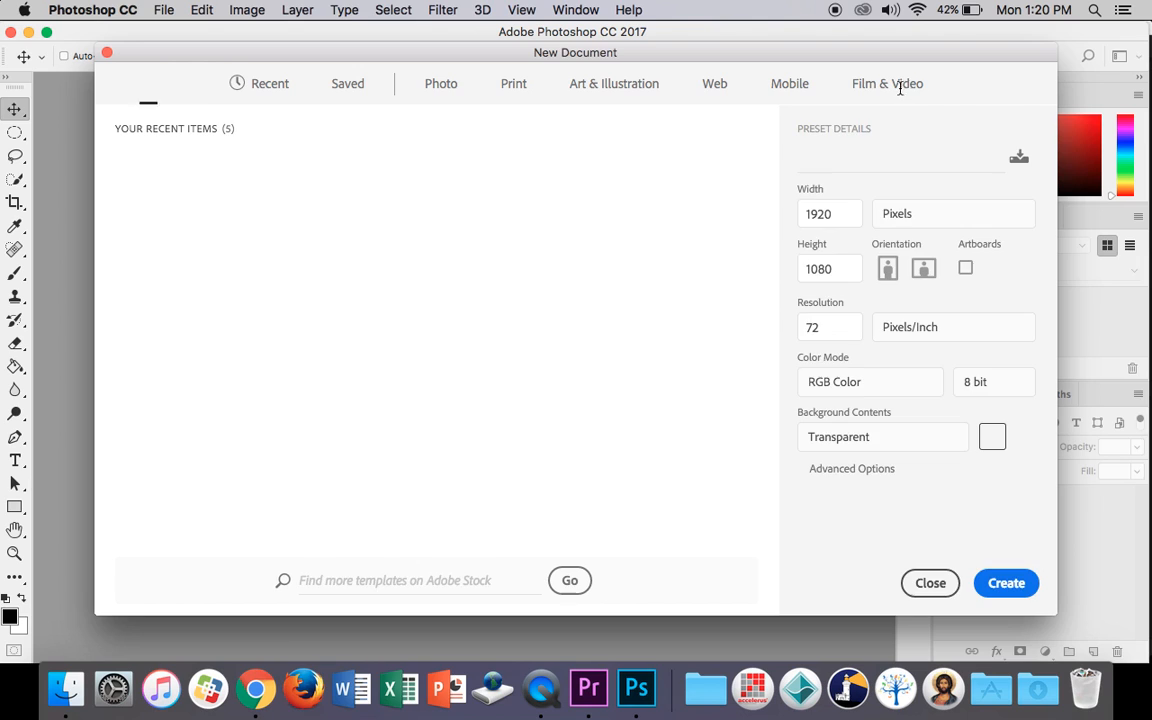
{"action": "left_click", "coordinate": [895, 87]}
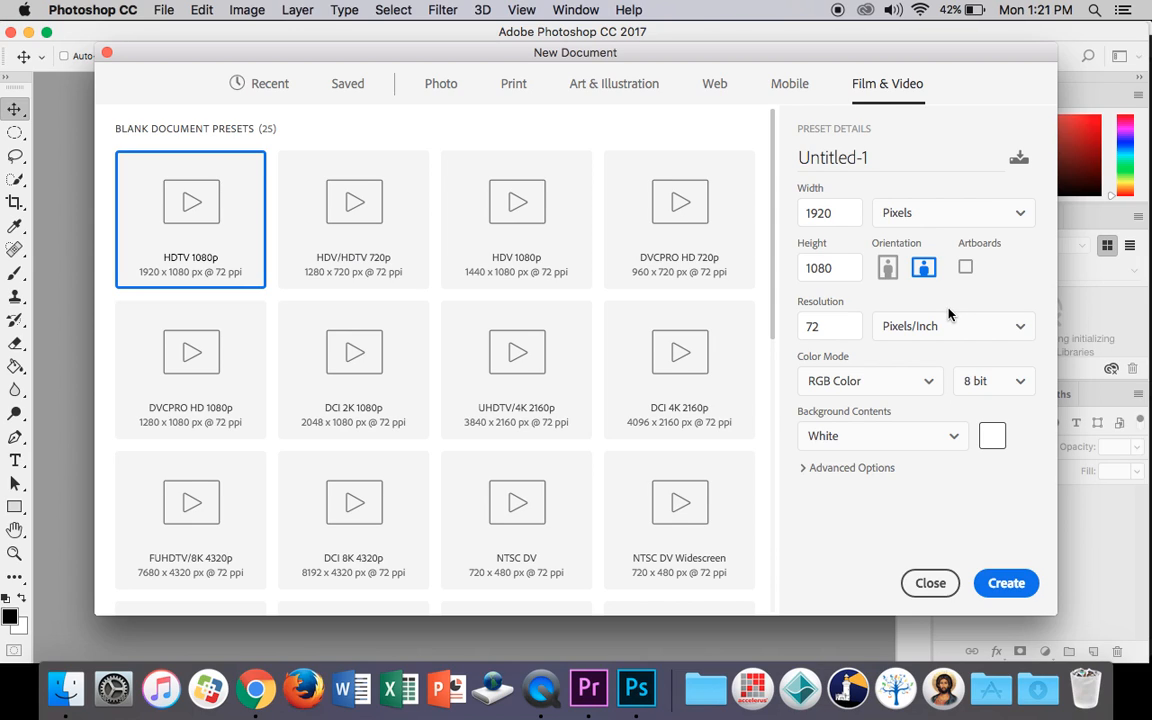
{"action": "left_click", "coordinate": [945, 434]}
{"action": "scroll", "coordinate": [909, 492], "scroll_direction": "down", "scroll_amount": 2}
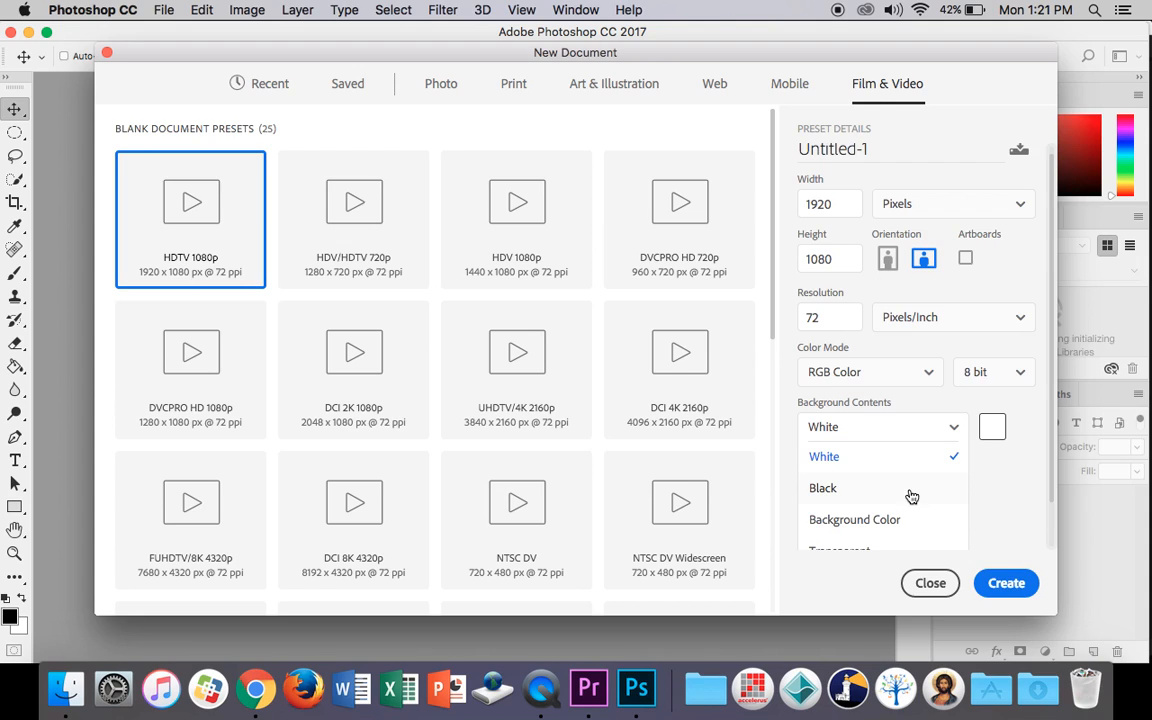
{"action": "left_click", "coordinate": [866, 518]}
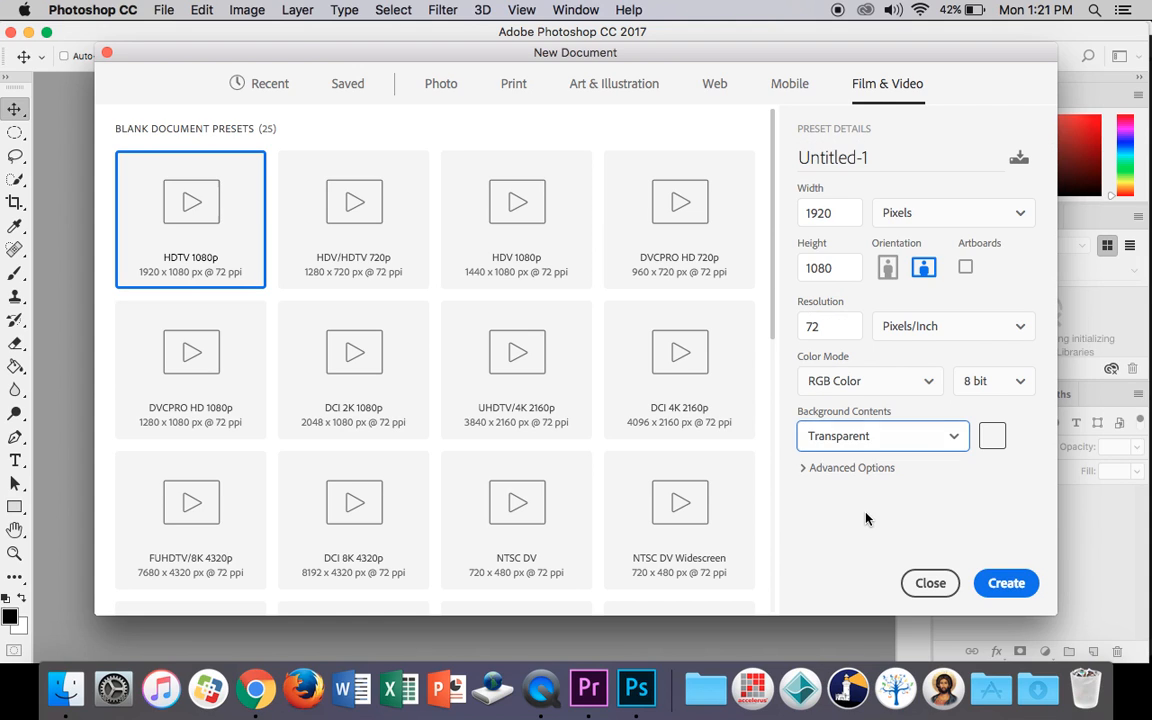
{"action": "left_click", "coordinate": [1004, 582]}
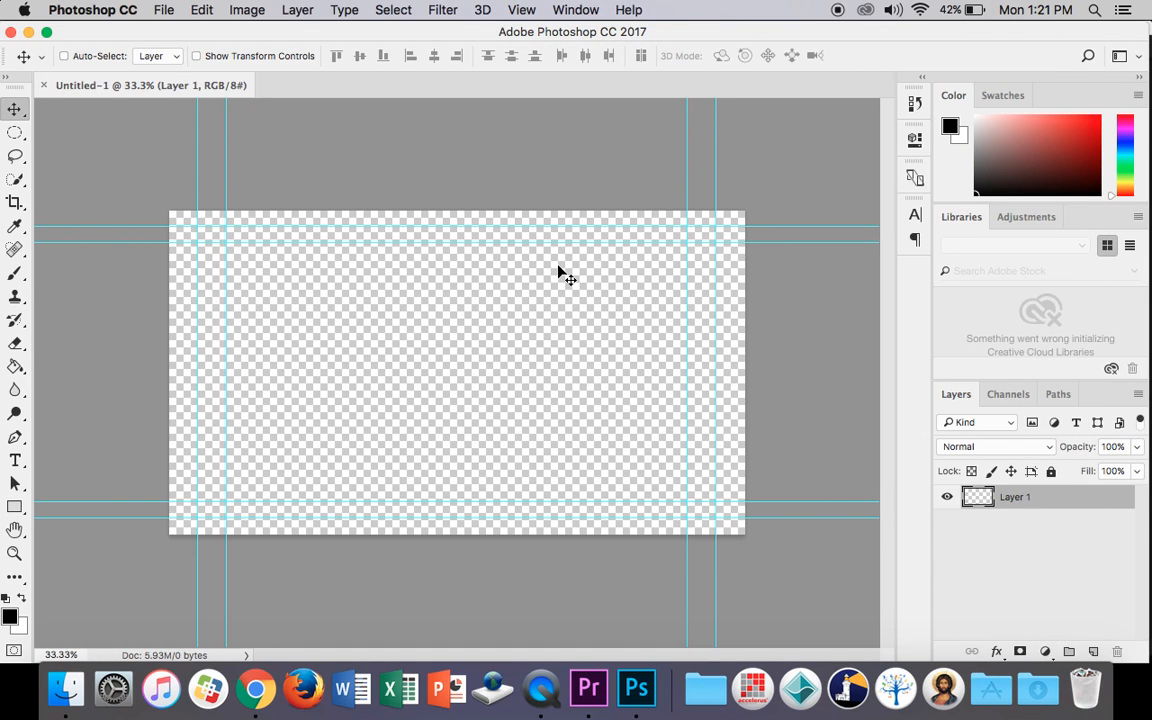
Step: Draw a rectangle of about 1256 x 176 px in the lower part of the canvas and fill it with yellow
{"action": "left_click", "coordinate": [16, 507]}
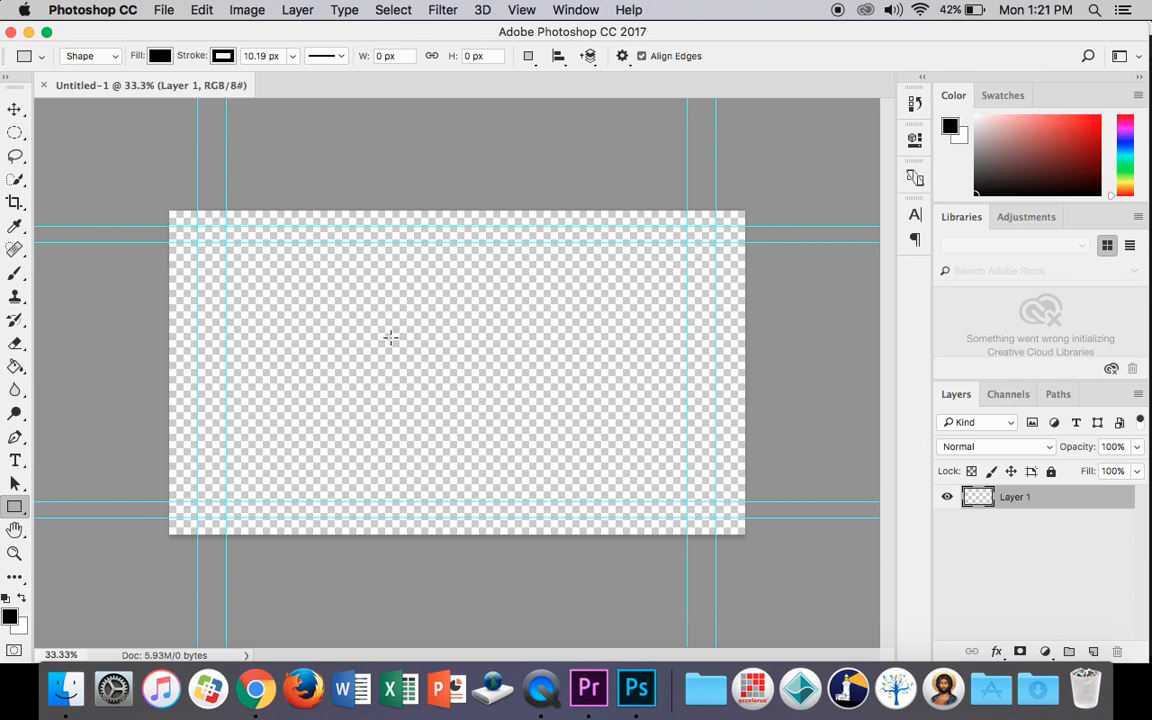
{"action": "left_click_drag", "start_coordinate": [313, 450], "coordinate": [682, 497]}
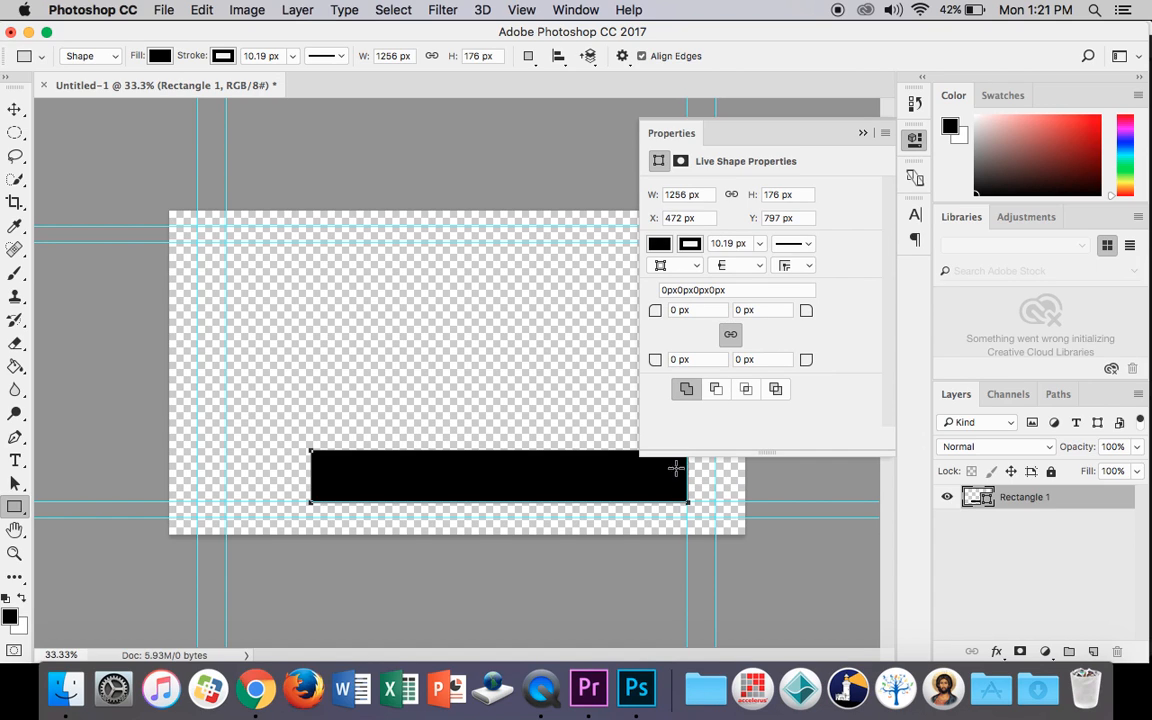
{"action": "left_click", "coordinate": [660, 245]}
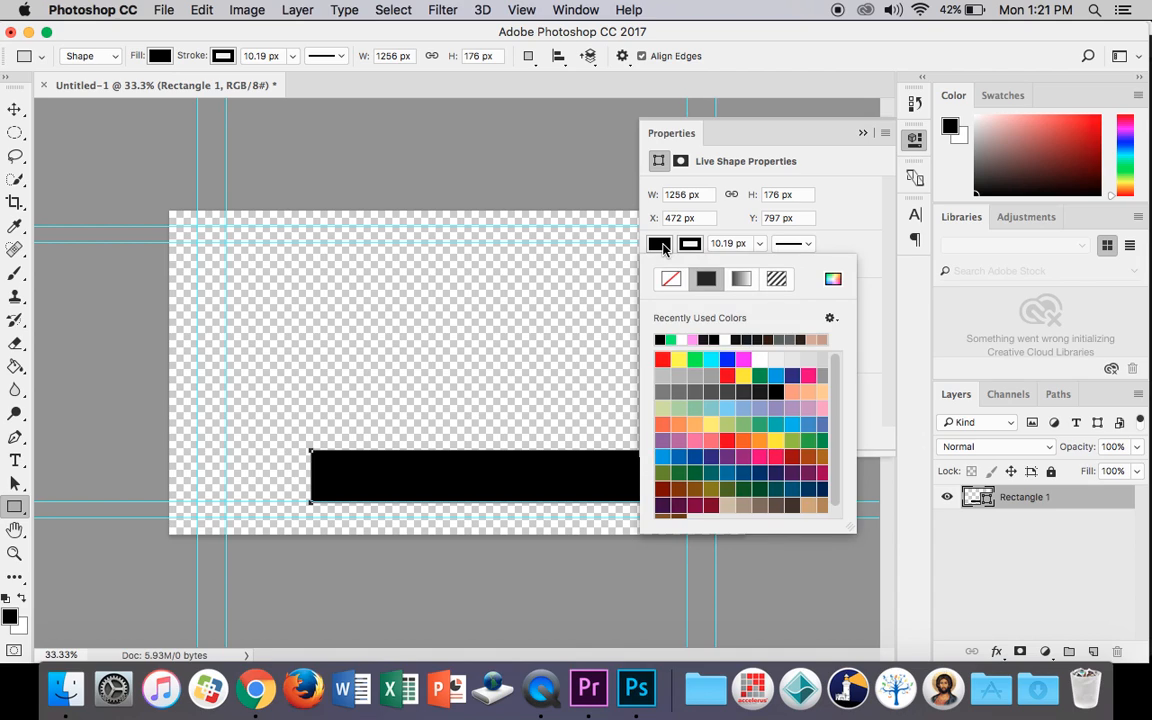
{"action": "left_click", "coordinate": [680, 358]}
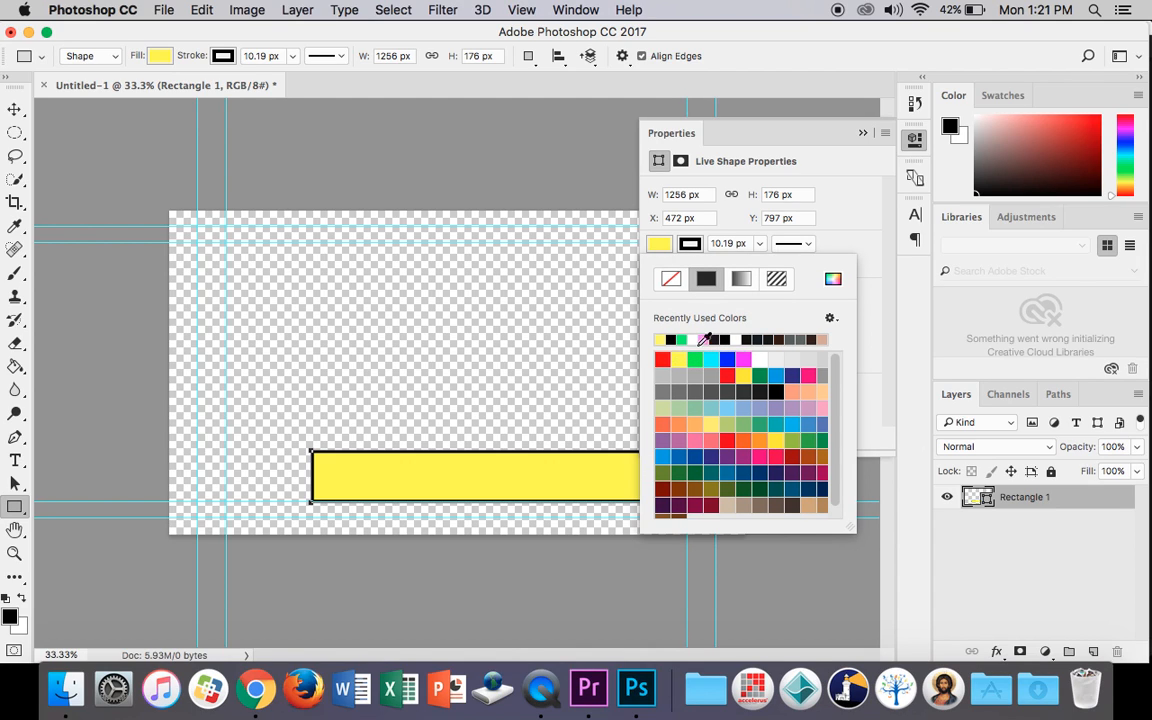
{"action": "left_click", "coordinate": [658, 246]}
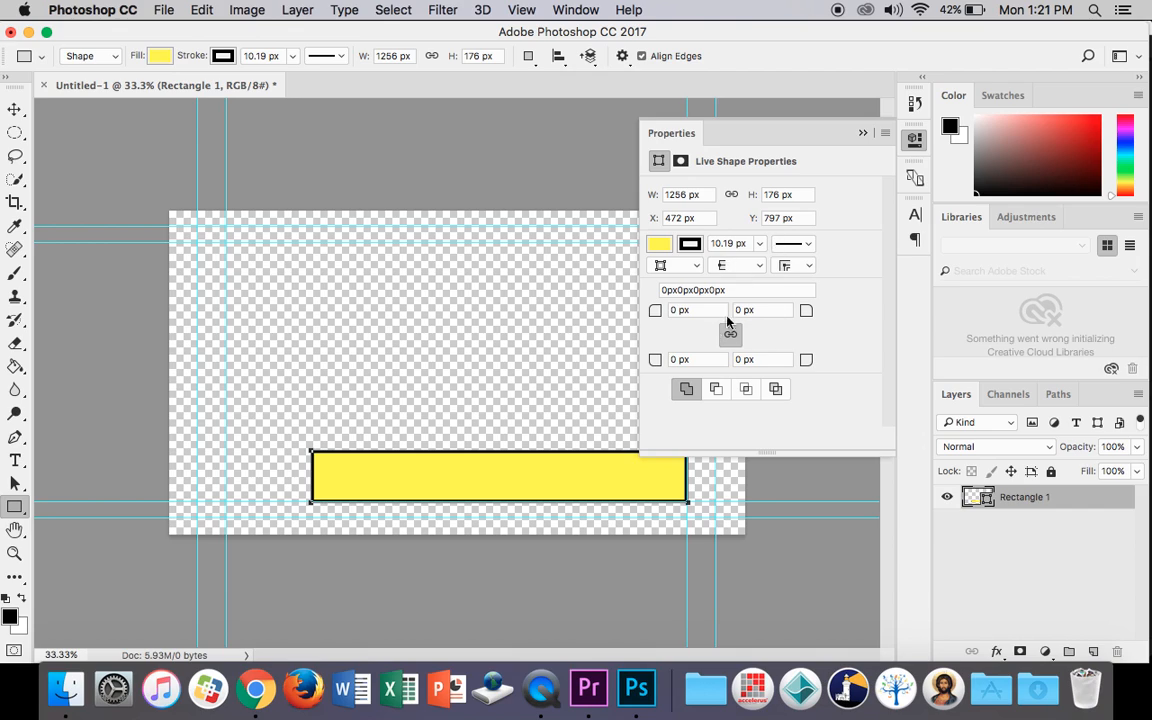
Step: Set the linked corner radii of the yellow rectangle to 10 px
{"action": "left_click", "coordinate": [679, 310]}
{"action": "left_click", "coordinate": [677, 310]}
{"action": "key", "text": "BackSpace"}
{"action": "type", "text": "10"}
{"action": "key", "text": "Return"}
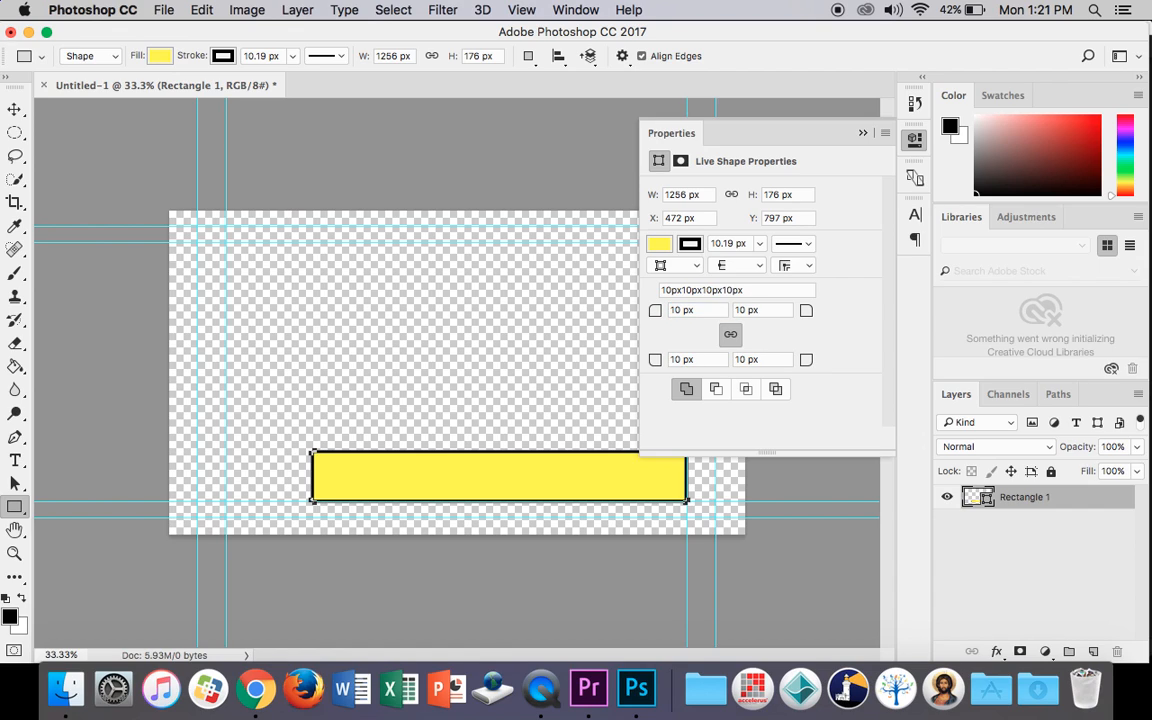
Step: Try a radius of 88 px on all four corners of the rectangle, and reset the corners to 0 px
{"action": "left_click", "coordinate": [680, 311]}
{"action": "type", "text": "88"}
{"action": "key", "text": "Return"}
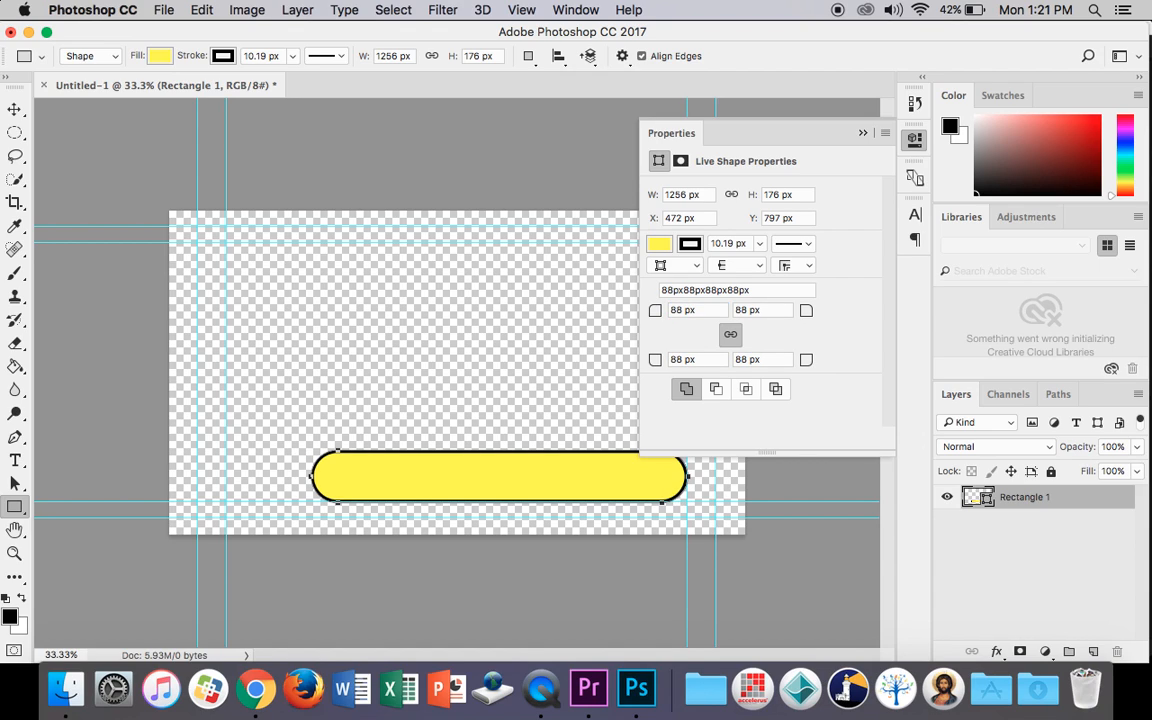
{"action": "left_click", "coordinate": [680, 310]}
{"action": "type", "text": "0"}
{"action": "key", "text": "Return"}
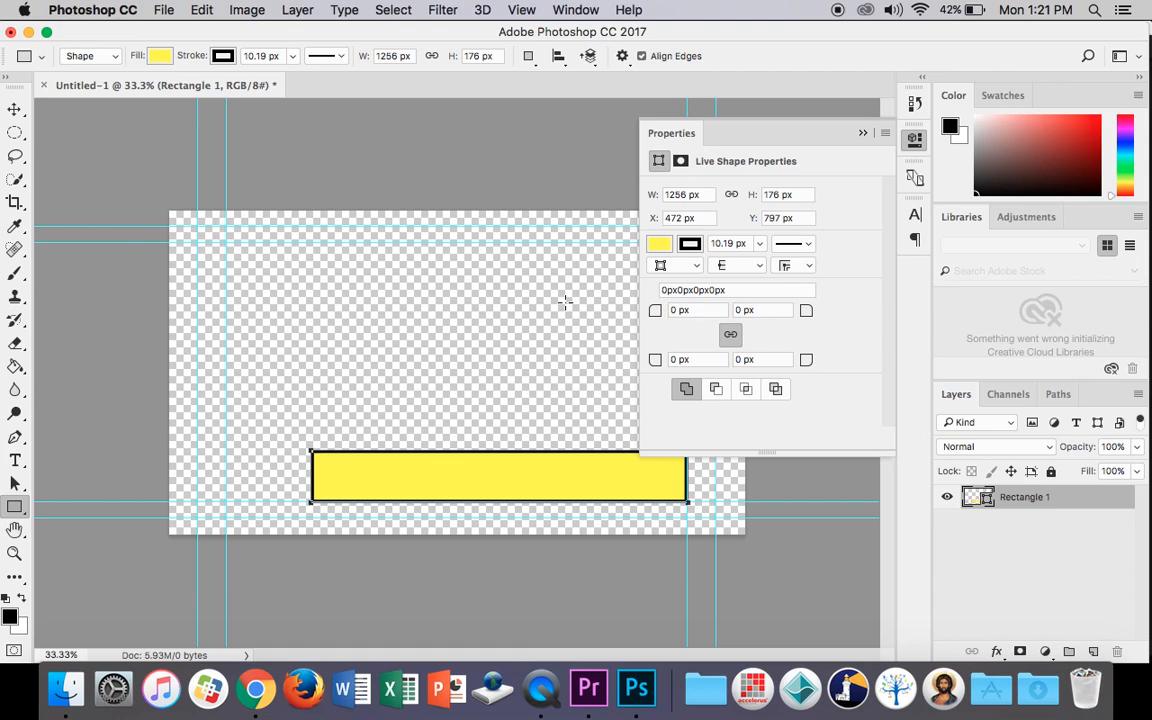
Step: Unlink the rectangle's corner radii, round only its top-right corner to 50 px, and collapse the shape properties
{"action": "left_click", "coordinate": [731, 336]}
{"action": "left_click", "coordinate": [740, 311]}
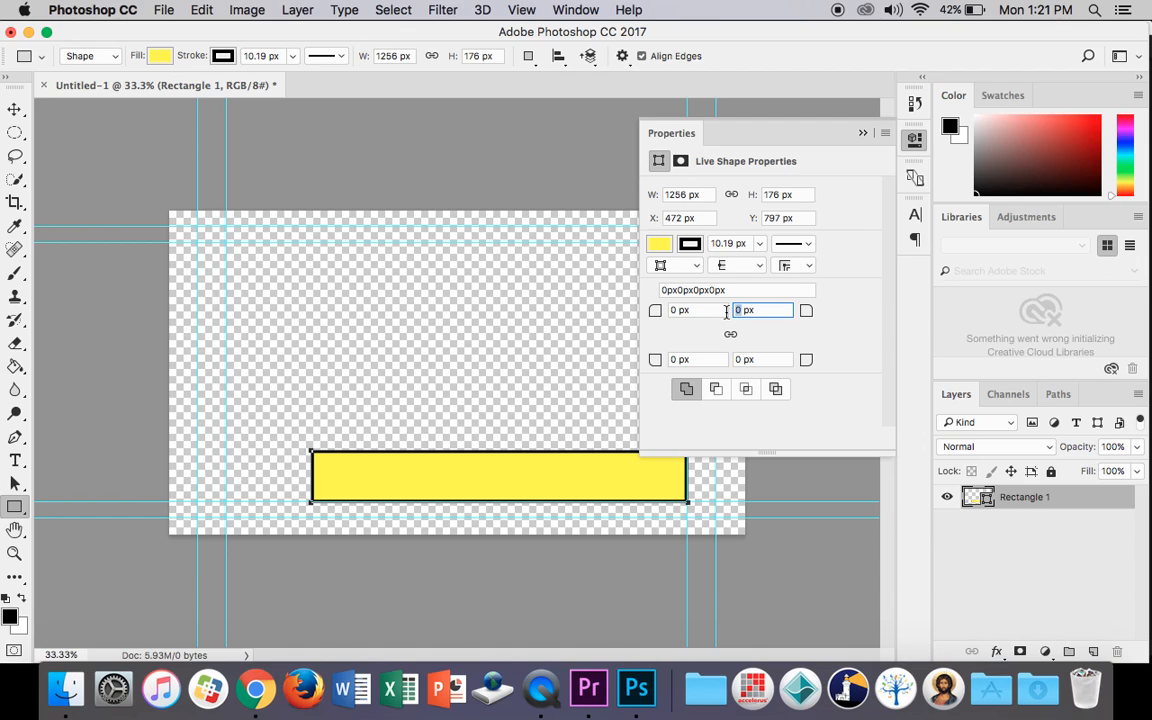
{"action": "type", "text": "50"}
{"action": "key", "text": "Return"}
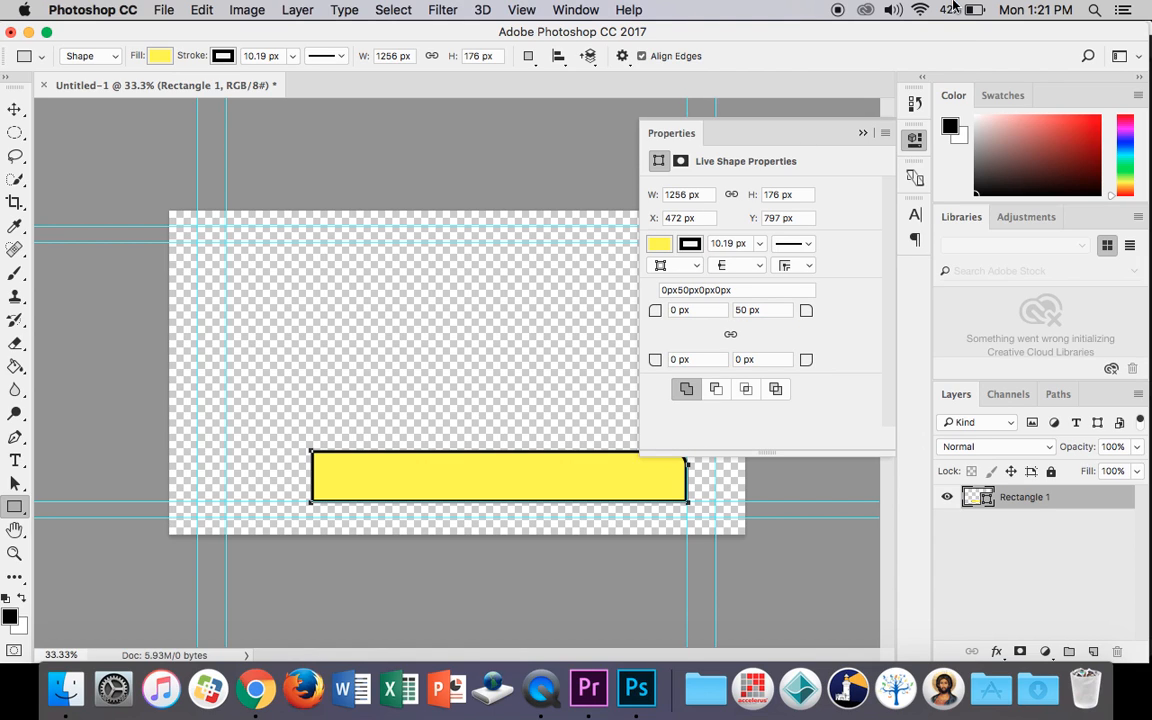
{"action": "left_click", "coordinate": [863, 133]}
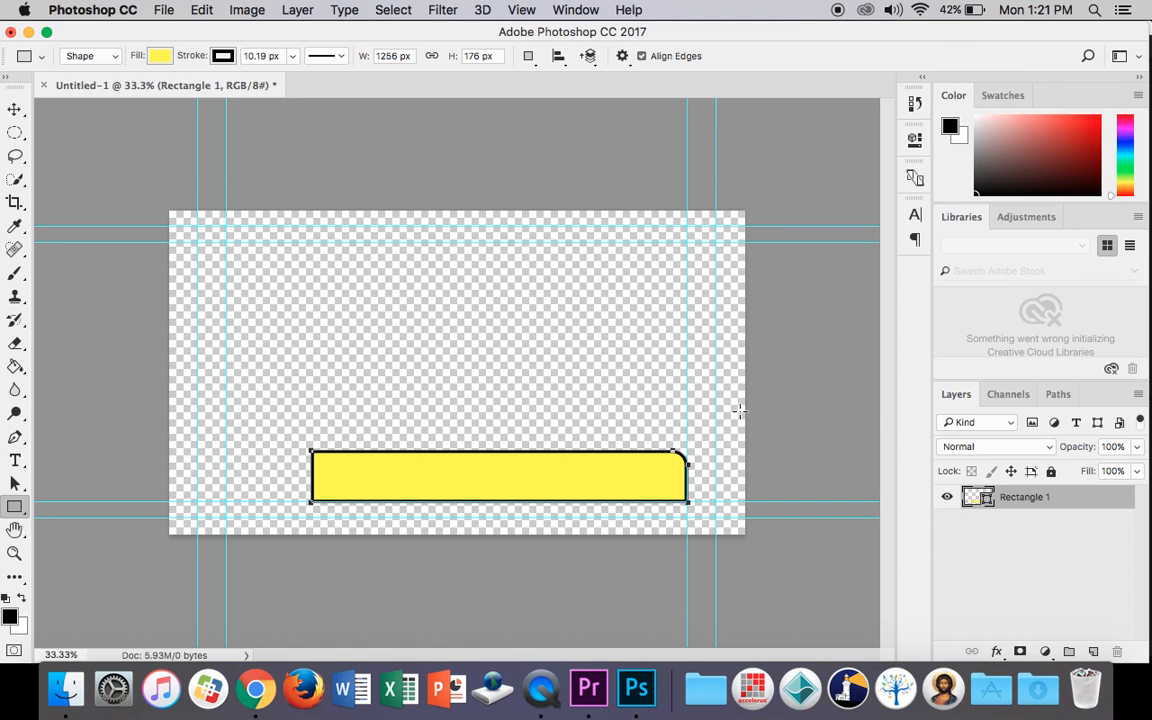
{"action": "left_click", "coordinate": [917, 141]}
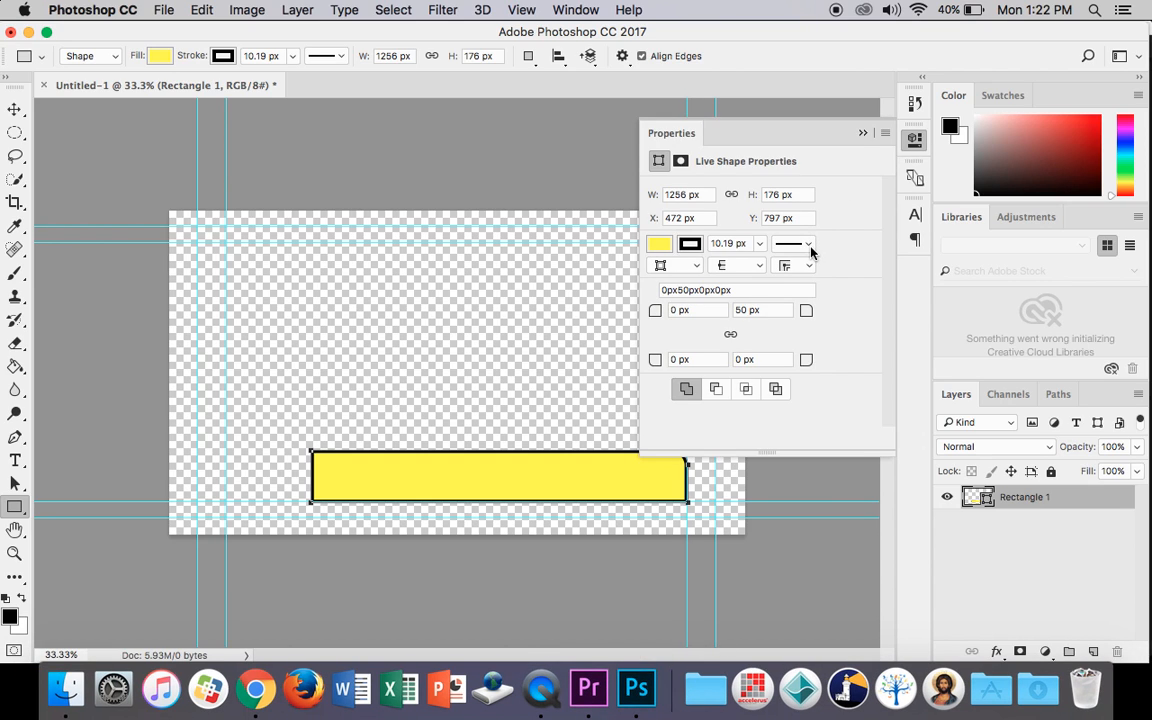
{"action": "left_click", "coordinate": [914, 140]}
{"action": "left_click", "coordinate": [578, 10]}
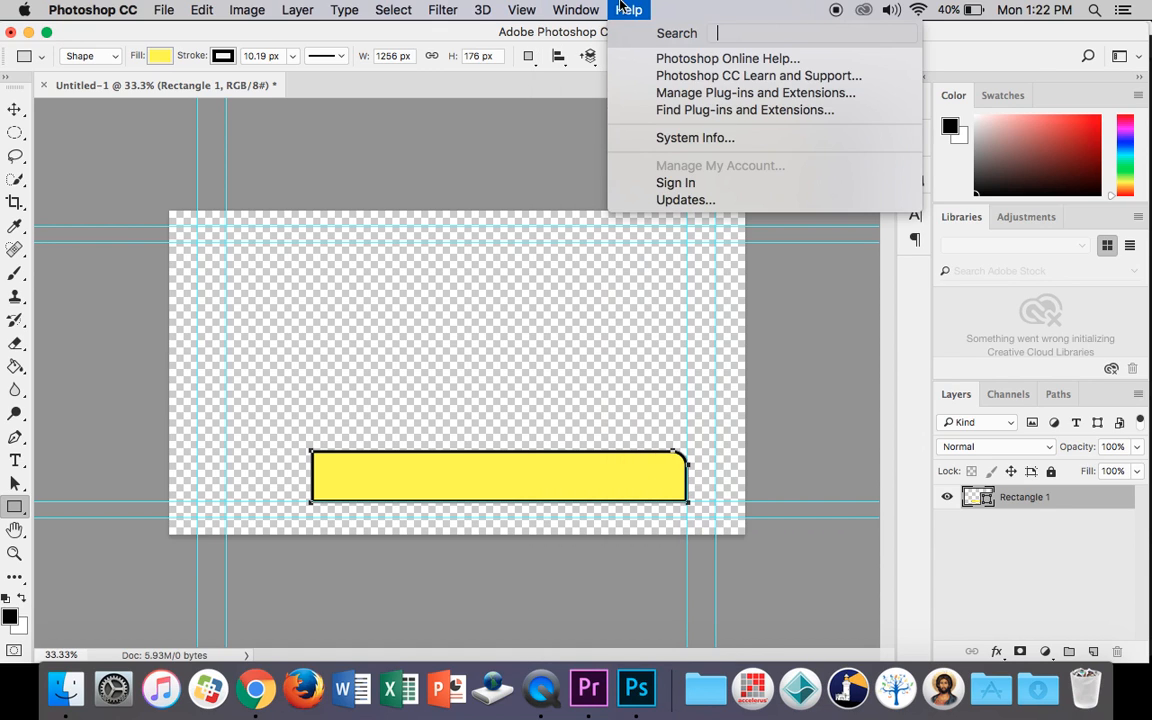
{"action": "left_click", "coordinate": [578, 10]}
Step: Reopen the rectangle's shape properties, round its bottom-left corner to 50 px, and collapse the properties again
{"action": "left_click", "coordinate": [915, 137]}
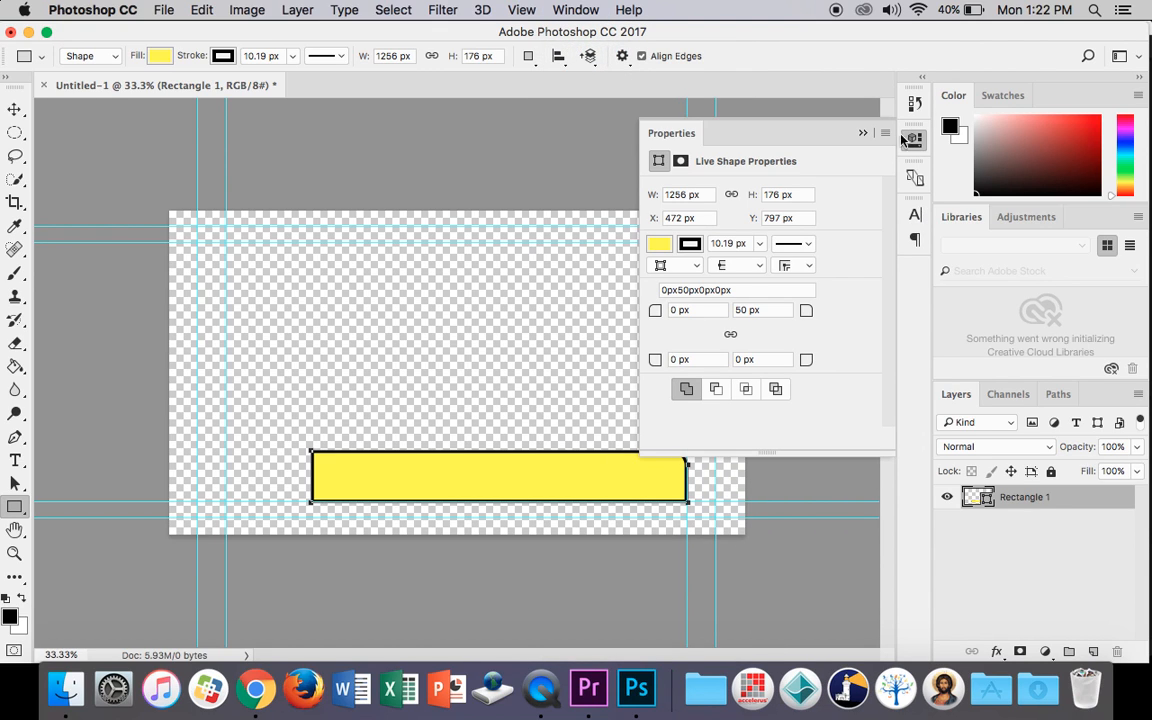
{"action": "left_click", "coordinate": [678, 361]}
{"action": "type", "text": "50"}
{"action": "key", "text": "Return"}
{"action": "left_click", "coordinate": [915, 143]}
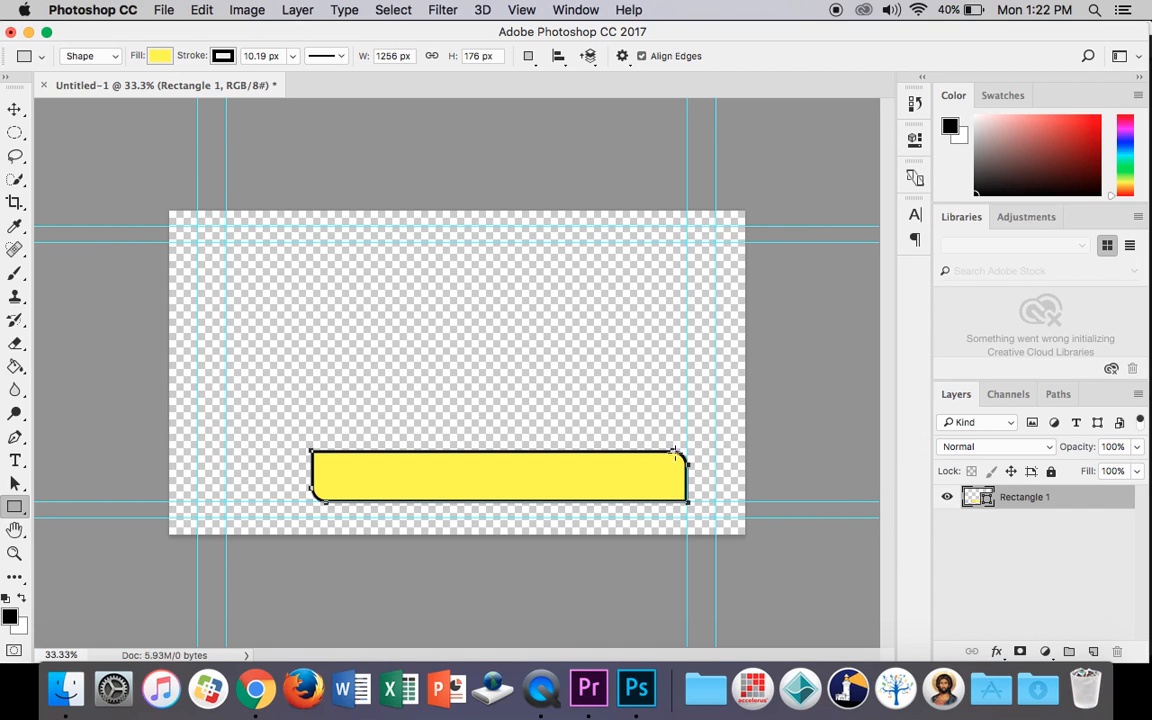
Step: Reduce the yellow rectangle layer's opacity to 80%
{"action": "left_click", "coordinate": [14, 108]}
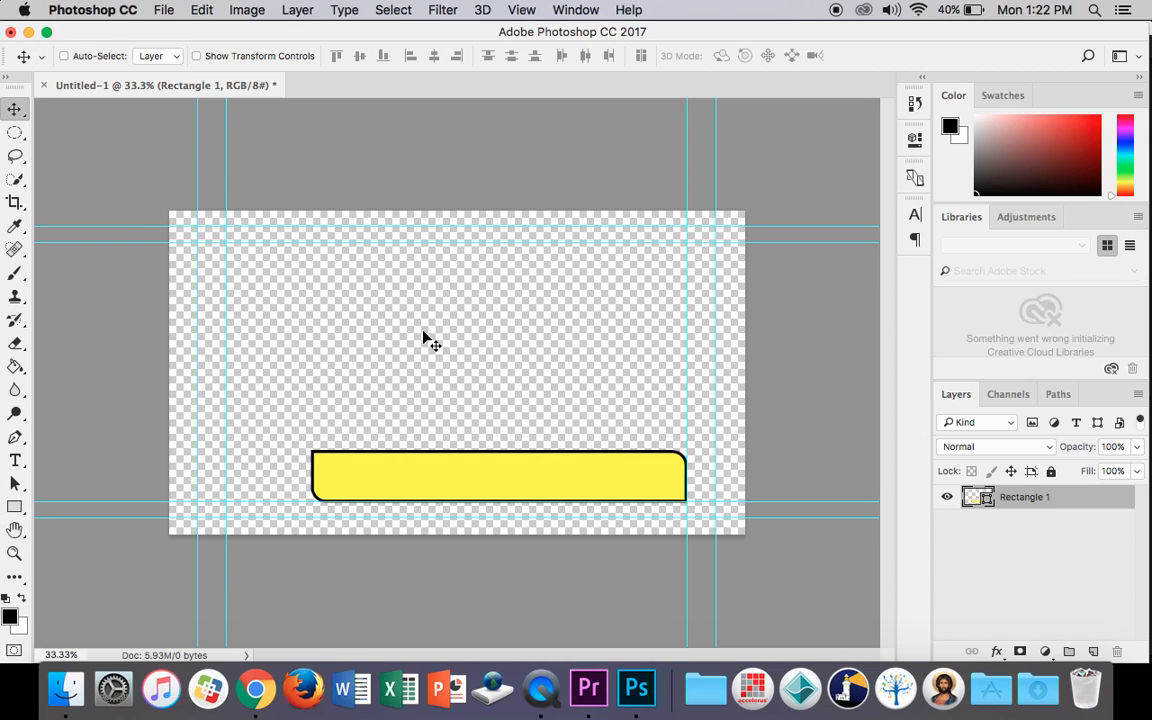
{"action": "left_click", "coordinate": [1136, 447]}
{"action": "mouse_move", "coordinate": [1125, 471]}
{"action": "left_mouse_down"}
{"action": "mouse_move", "coordinate": [1106, 470]}
{"action": "mouse_move", "coordinate": [1121, 476]}
{"action": "left_mouse_up"}
{"action": "left_click", "coordinate": [1136, 447]}
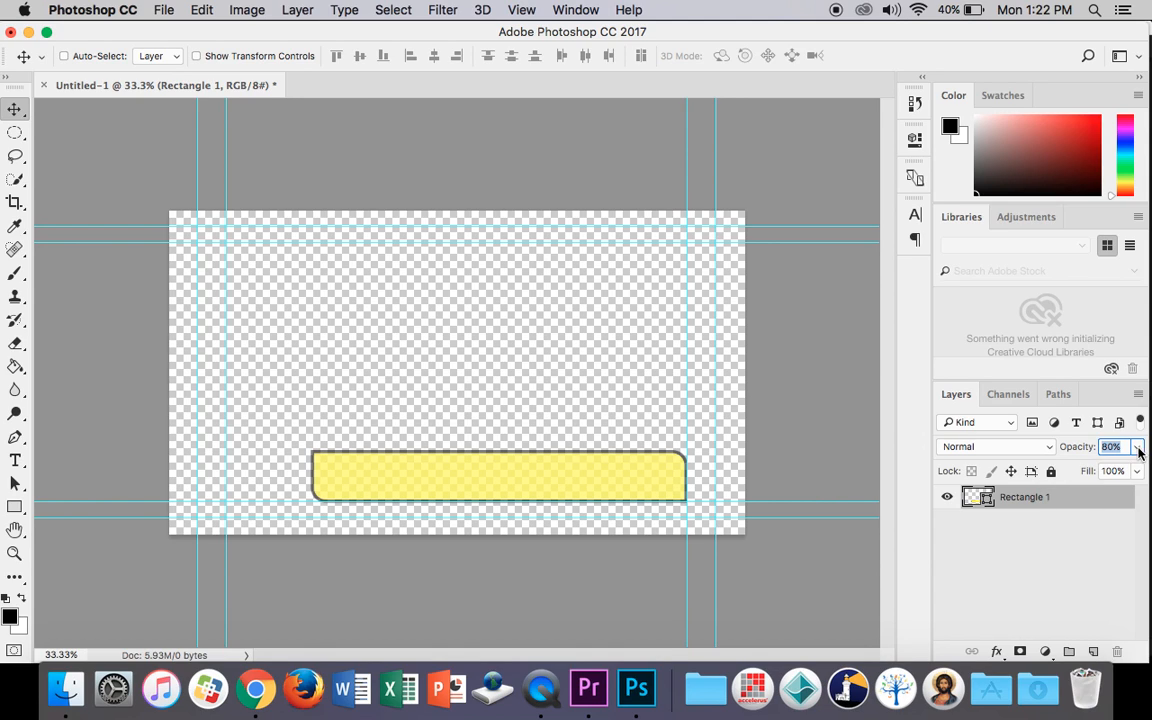
Step: Add a text box reading "Logo" above the yellow rectangle and move the text onto the rectangle's right end
{"action": "left_click", "coordinate": [16, 462]}
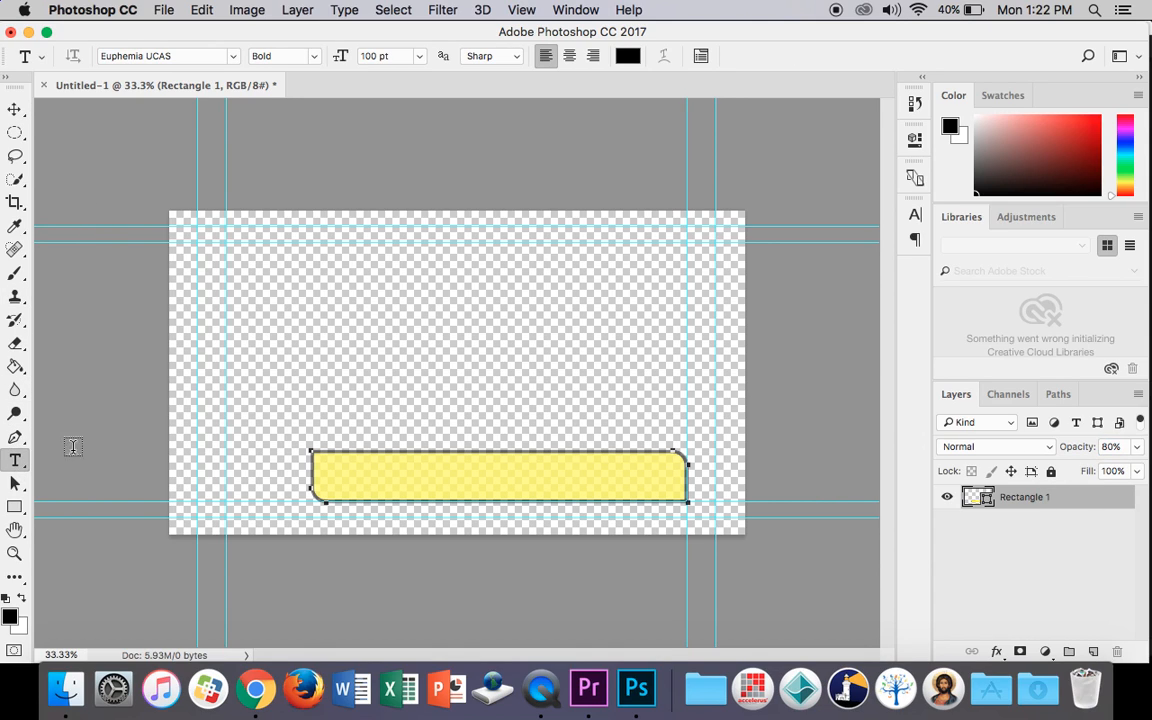
{"action": "left_click_drag", "start_coordinate": [407, 366], "coordinate": [650, 400]}
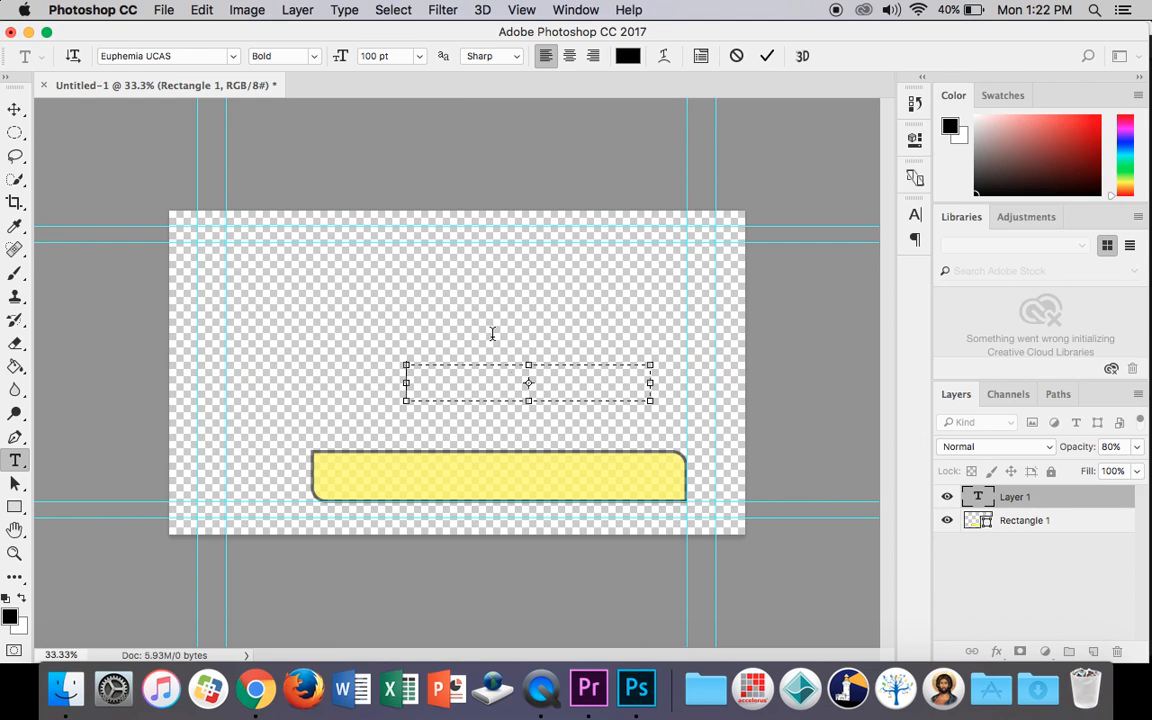
{"action": "left_click", "coordinate": [914, 216]}
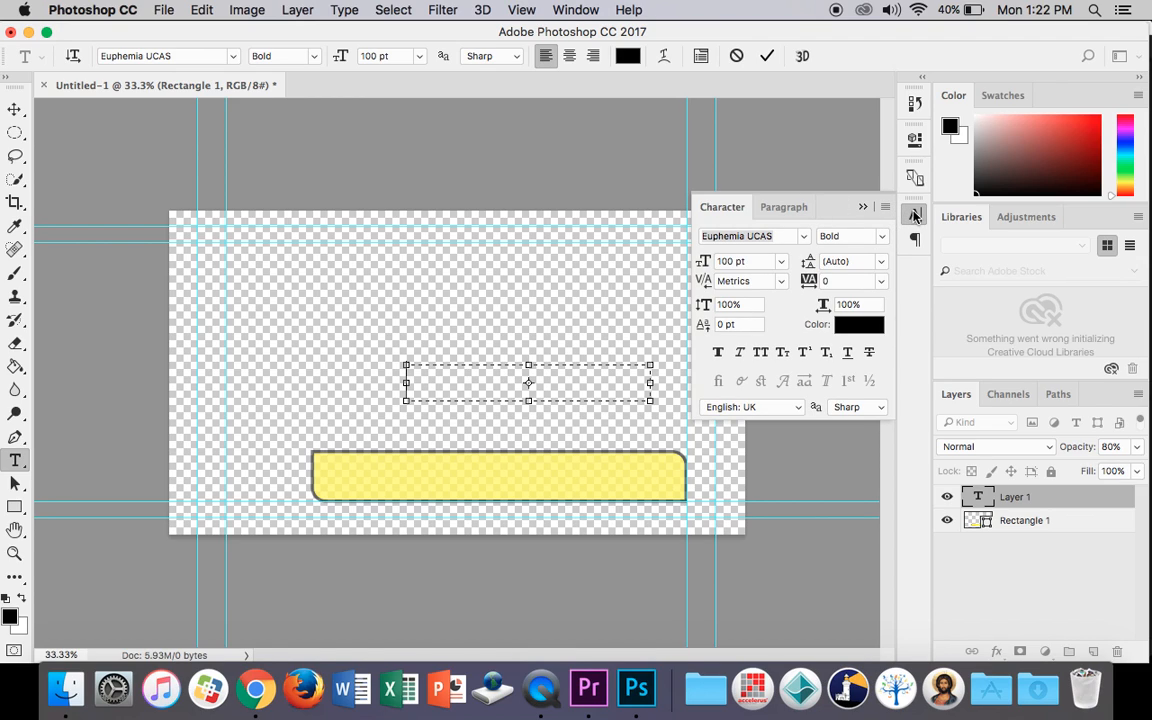
{"action": "left_click", "coordinate": [914, 216]}
{"action": "left_click", "coordinate": [584, 10]}
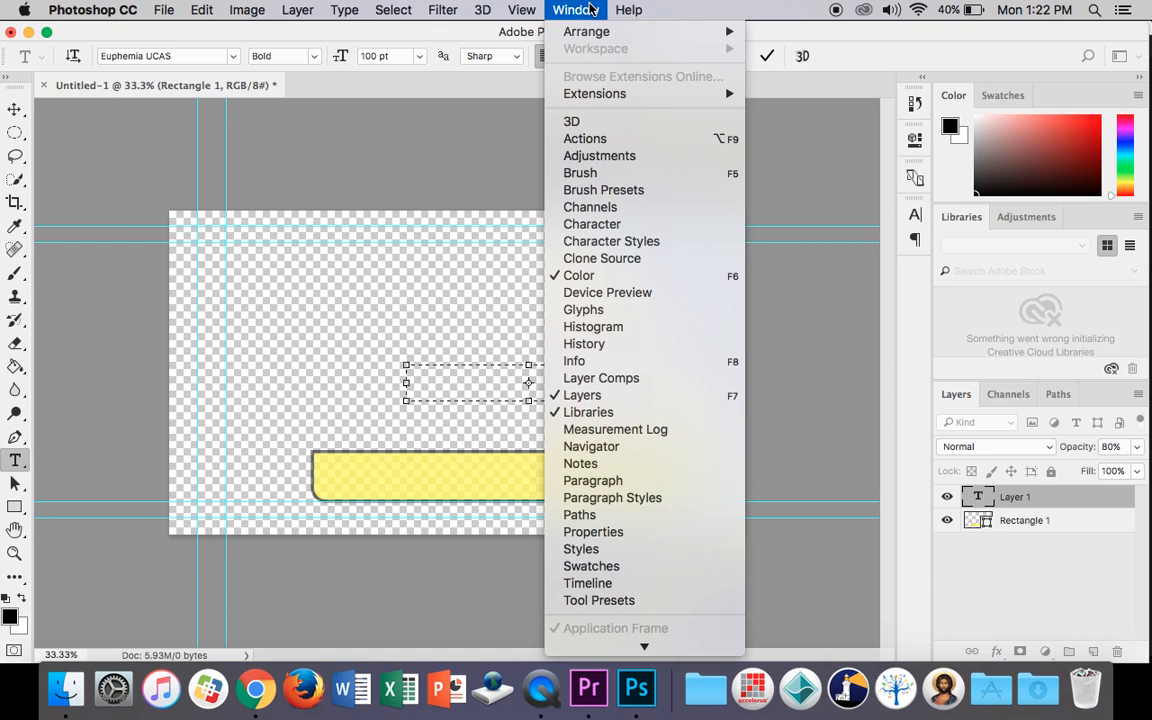
{"action": "left_click", "coordinate": [614, 225]}
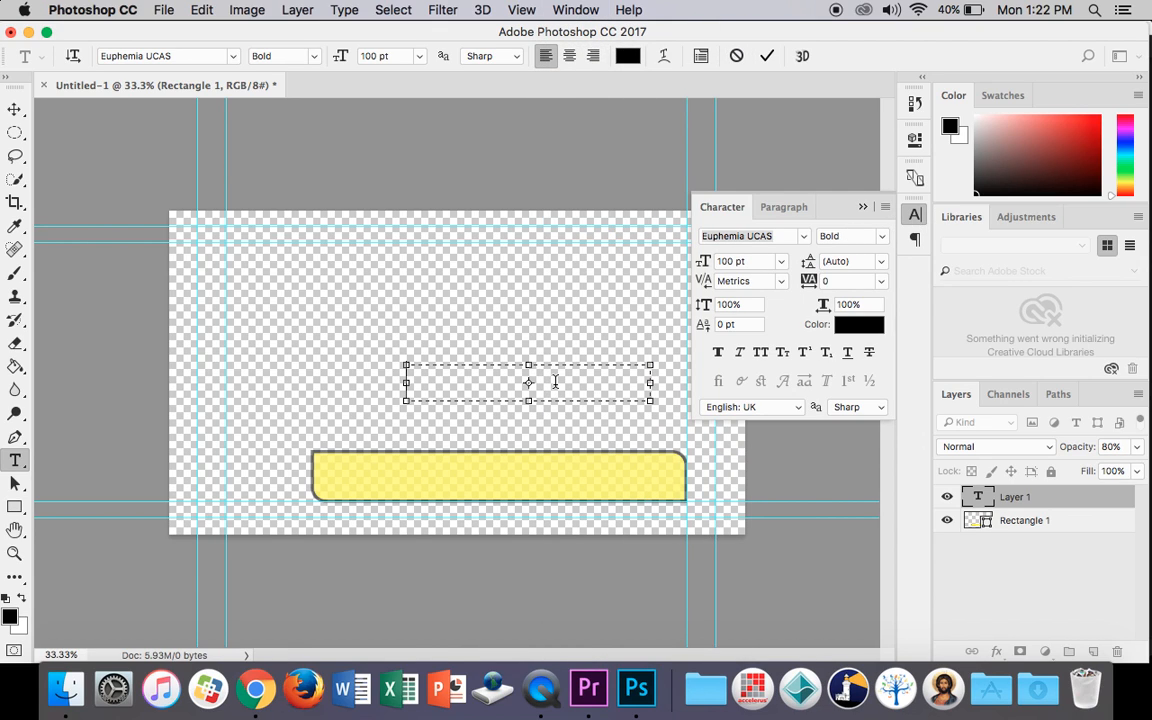
{"action": "type", "text": "Logo"}
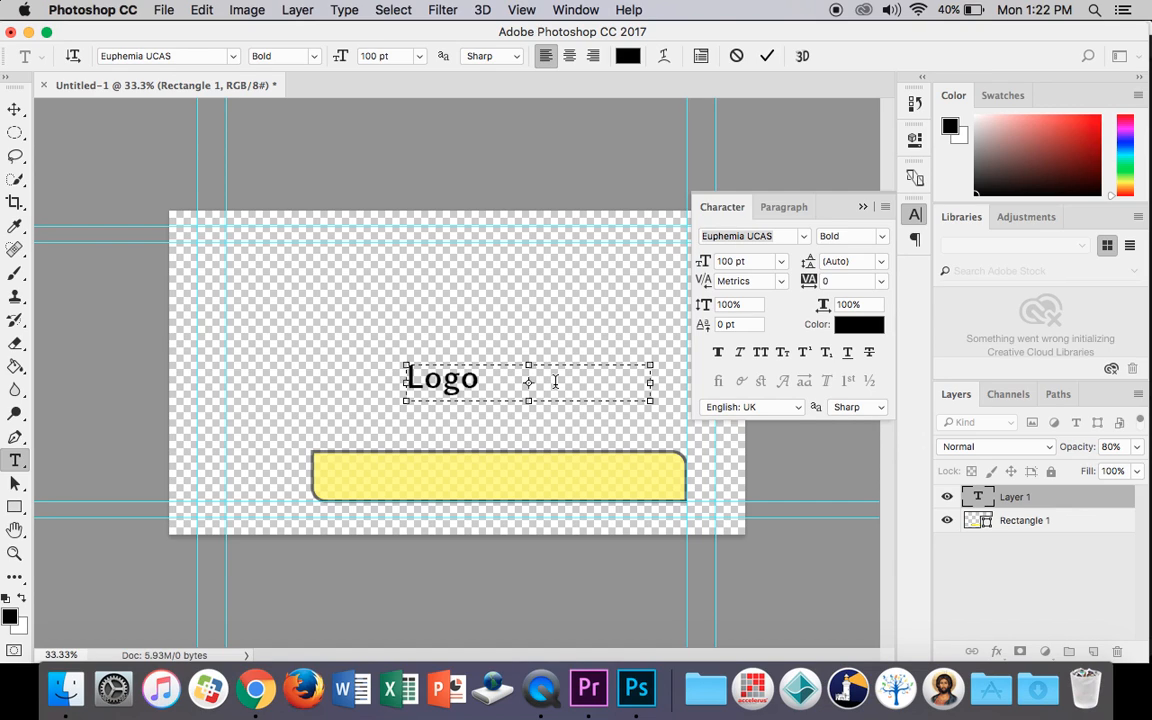
{"action": "left_click", "coordinate": [863, 208]}
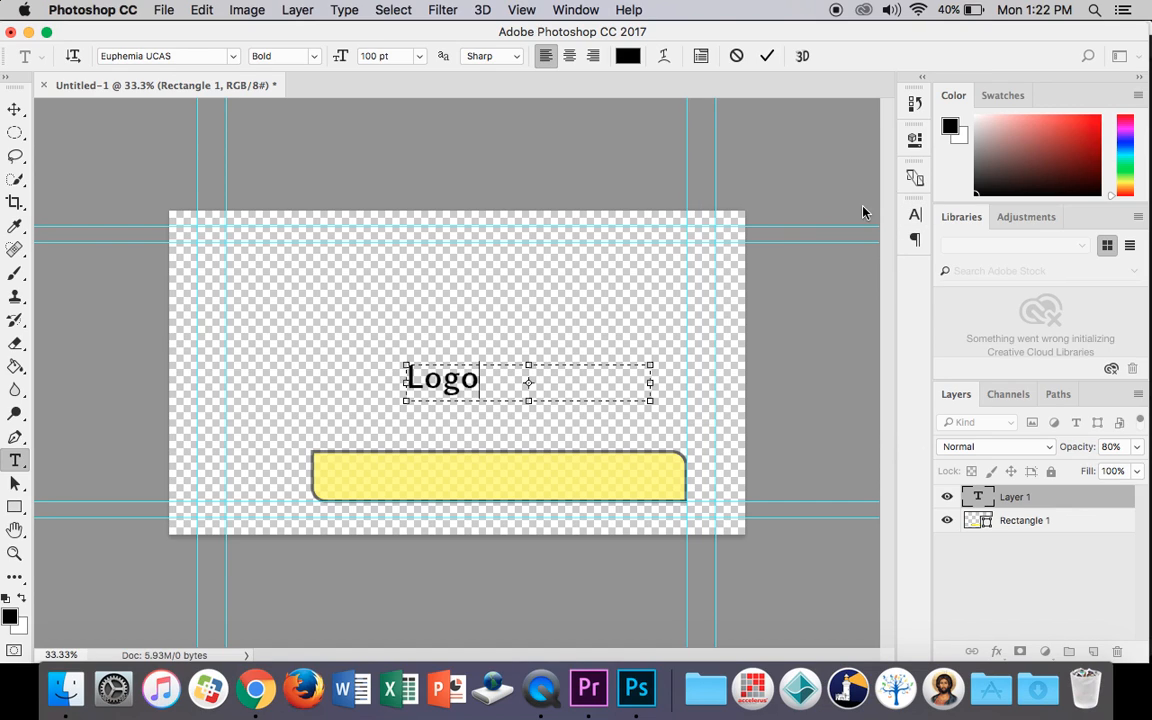
{"action": "left_click", "coordinate": [15, 108]}
{"action": "left_click_drag", "start_coordinate": [461, 393], "coordinate": [630, 480]}
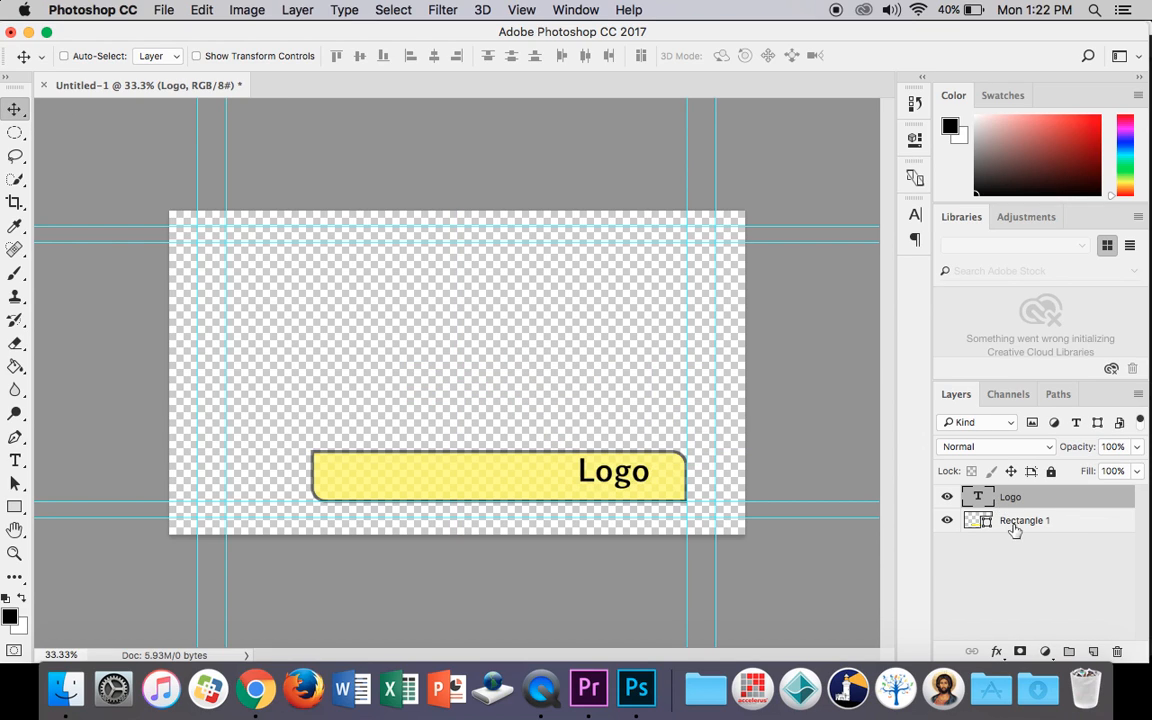
Step: Duplicate the Logo text layer as "Logo copy" and place the copy directly above the yellow rectangle
{"action": "left_click", "coordinate": [1094, 652]}
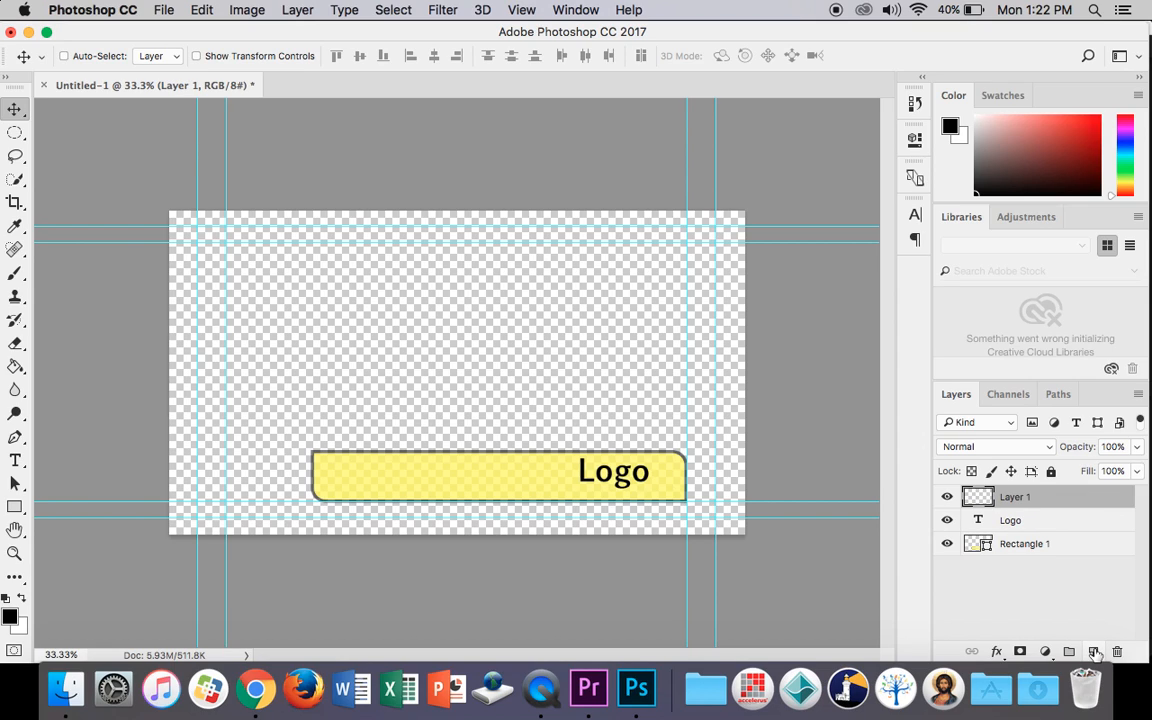
{"action": "key", "text": "super+z"}
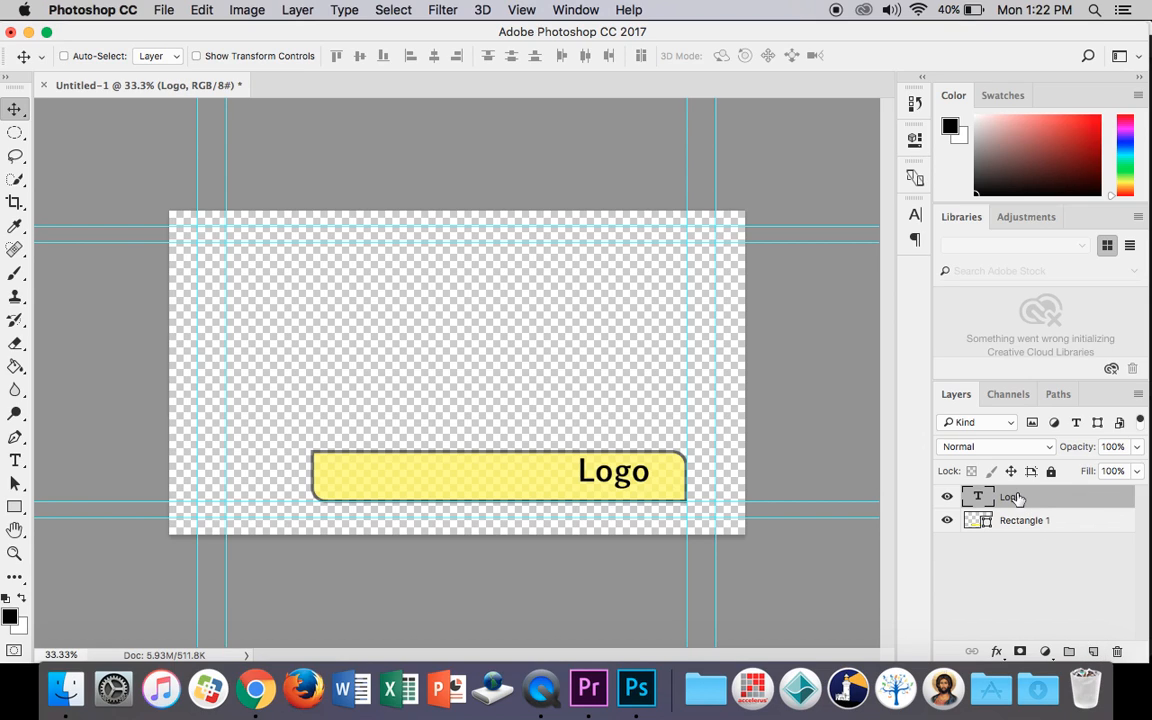
{"action": "left_click", "coordinate": [1054, 519]}
{"action": "left_click", "coordinate": [1047, 500]}
{"action": "right_click", "coordinate": [1046, 501]}
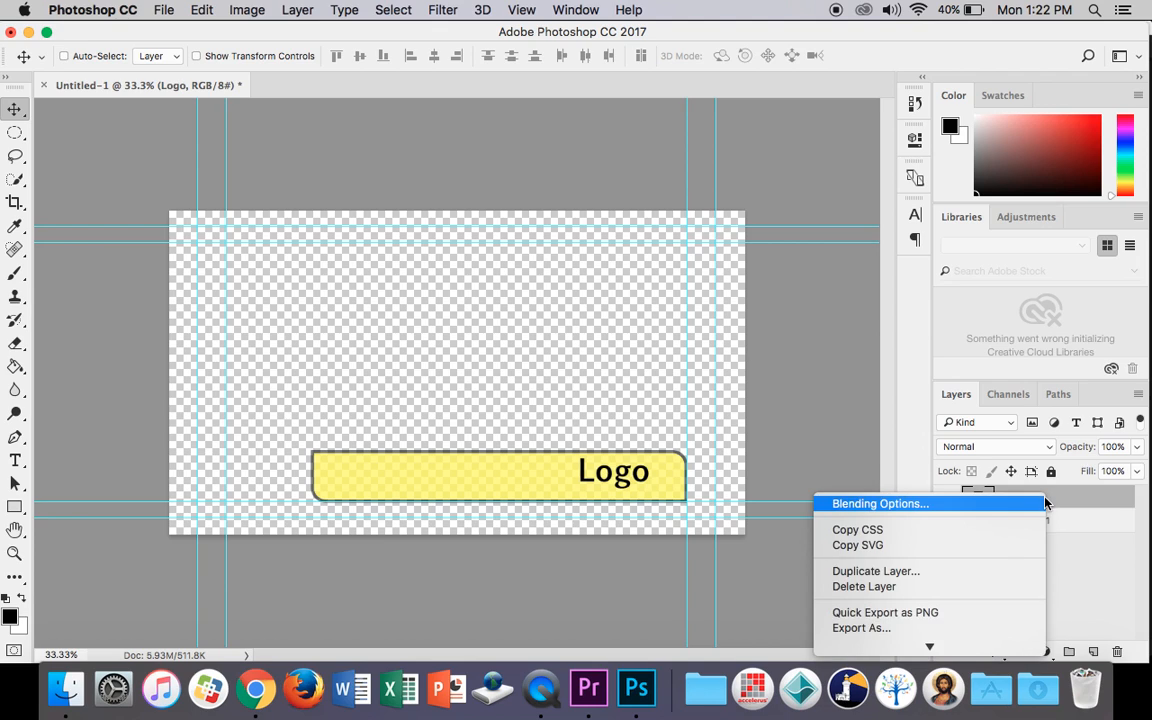
{"action": "left_click", "coordinate": [965, 572]}
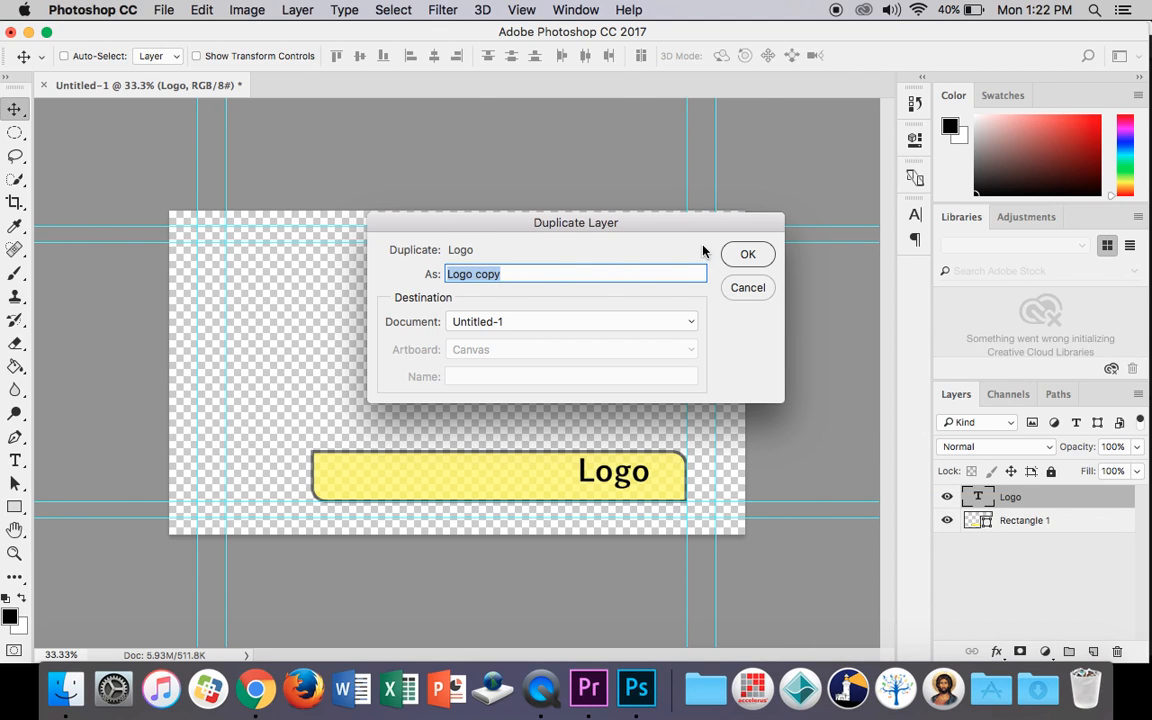
{"action": "left_click", "coordinate": [752, 258]}
{"action": "left_click_drag", "start_coordinate": [648, 483], "coordinate": [632, 410]}
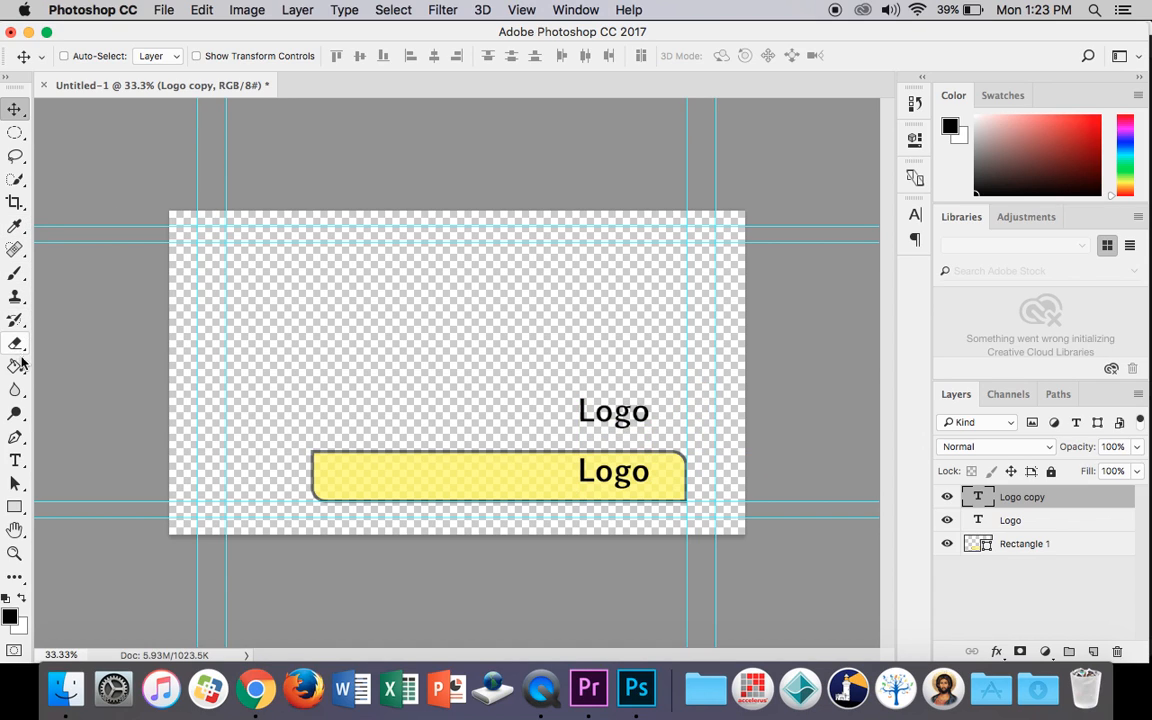
Step: Replace the text of the duplicated Logo layer with "Business Card"
{"action": "left_click", "coordinate": [20, 460]}
{"action": "left_click", "coordinate": [642, 418]}
{"action": "left_click_drag", "start_coordinate": [648, 414], "coordinate": [582, 410]}
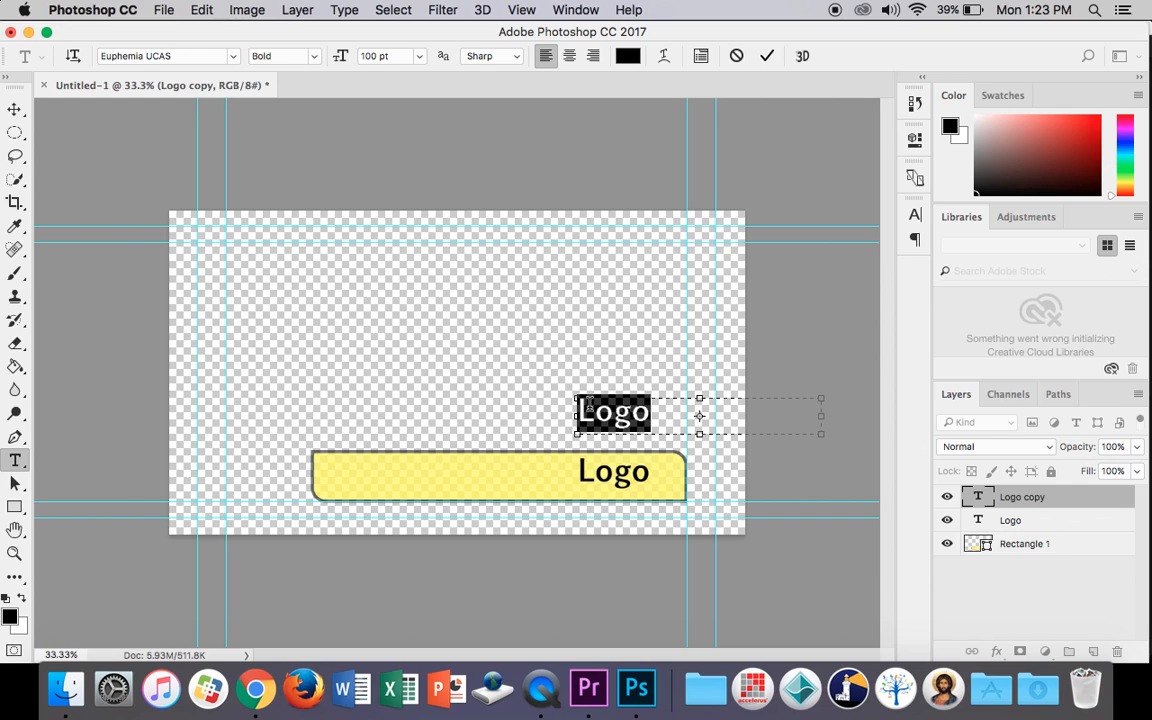
{"action": "type", "text": "Business"}
{"action": "type", "text": " va"}
{"action": "key", "text": "BackSpace"}
{"action": "key", "text": "BackSpace"}
{"action": "type", "text": "C"}
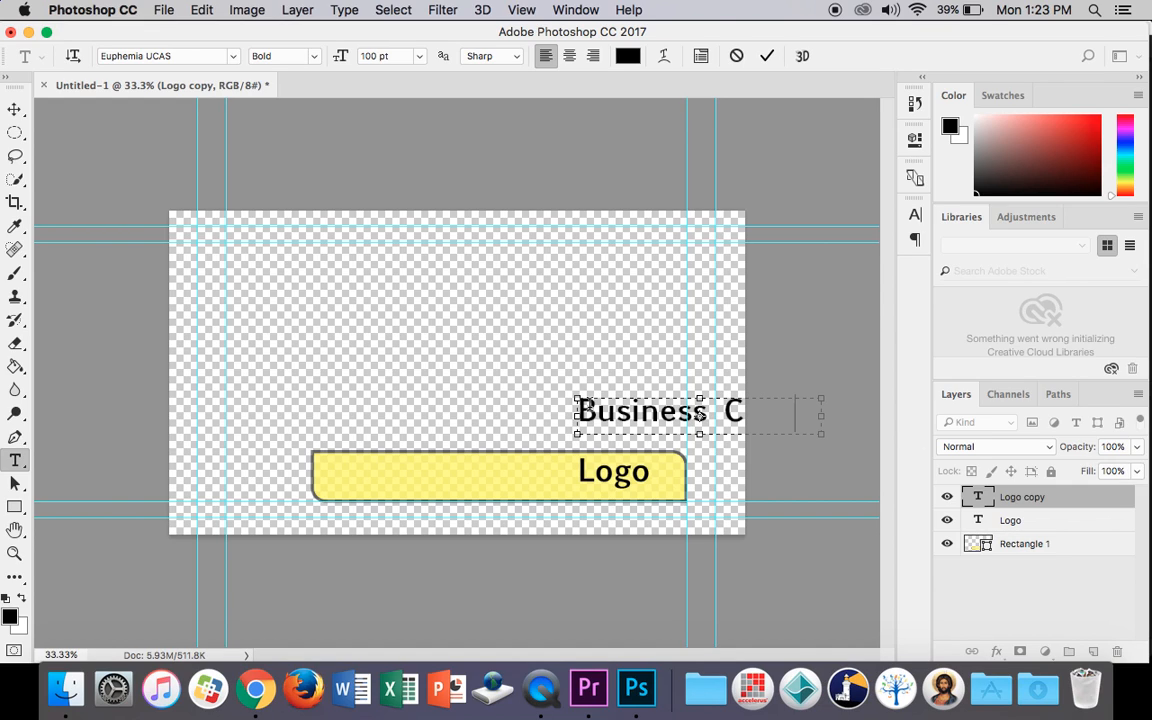
Step: Reposition the Business Card text above the right part of the rectangle, and shift the inner right vertical guide close to the outer one
{"action": "left_click", "coordinate": [14, 108]}
{"action": "left_click_drag", "start_coordinate": [687, 424], "coordinate": [627, 412]}
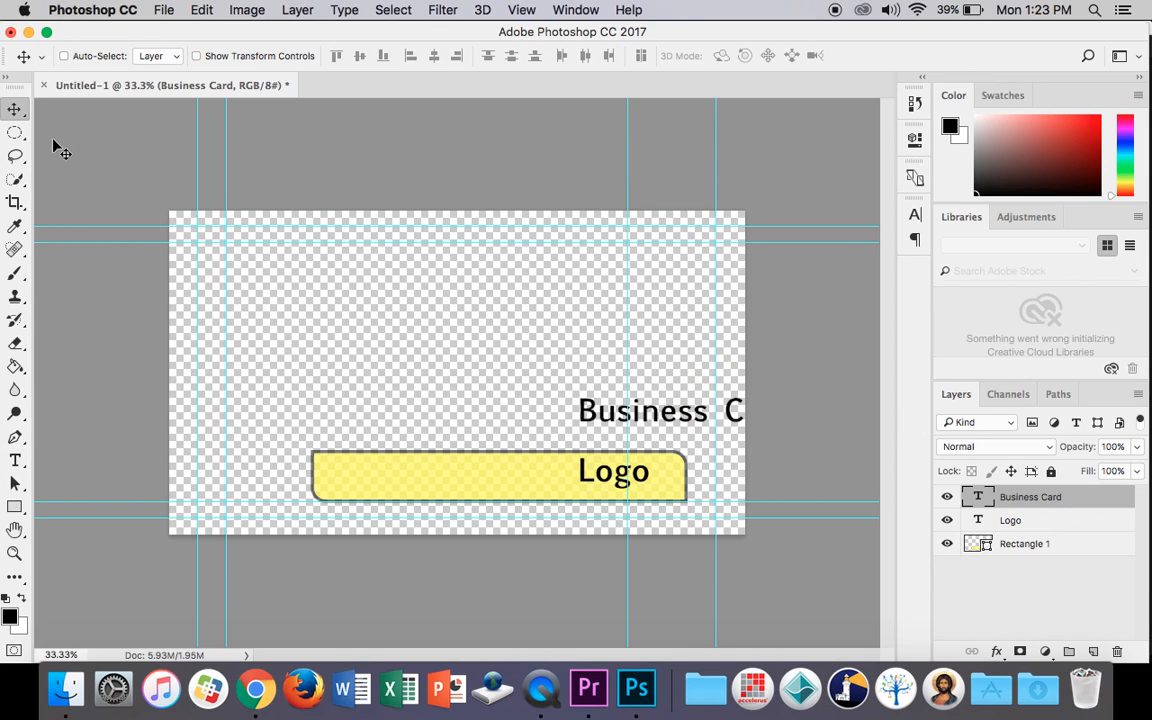
{"action": "left_click_drag", "start_coordinate": [652, 410], "coordinate": [569, 418]}
{"action": "key", "text": "super+z"}
{"action": "left_click_drag", "start_coordinate": [627, 327], "coordinate": [709, 330]}
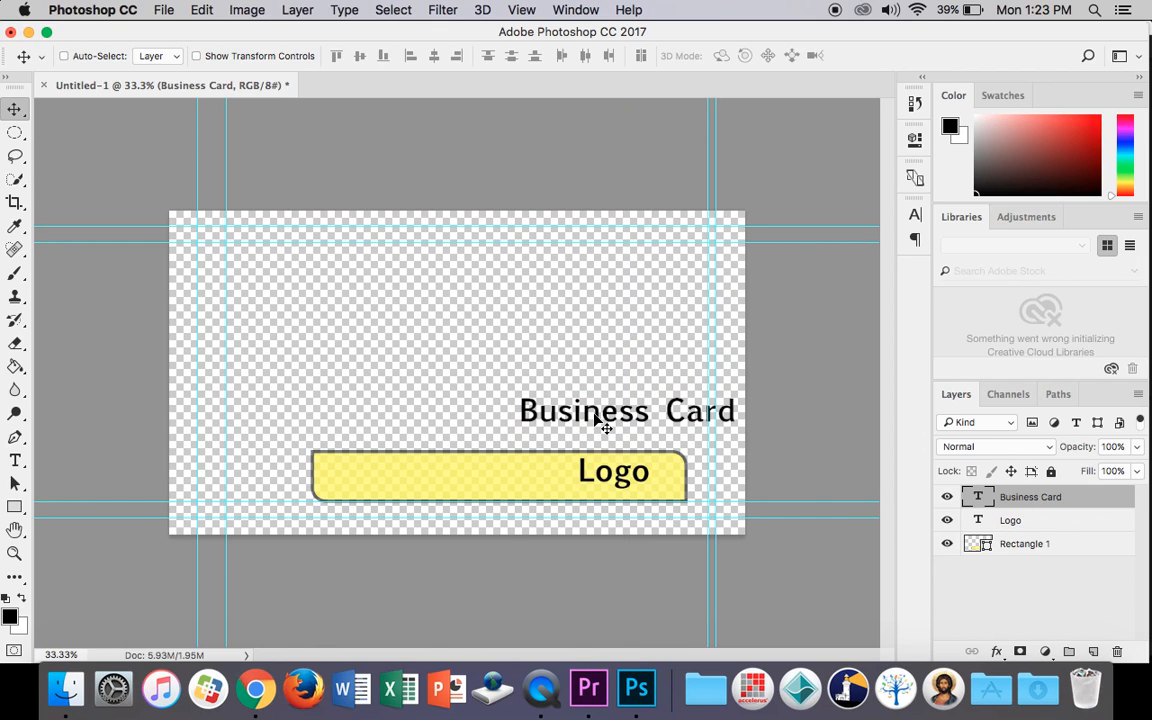
{"action": "left_click_drag", "start_coordinate": [563, 411], "coordinate": [529, 419]}
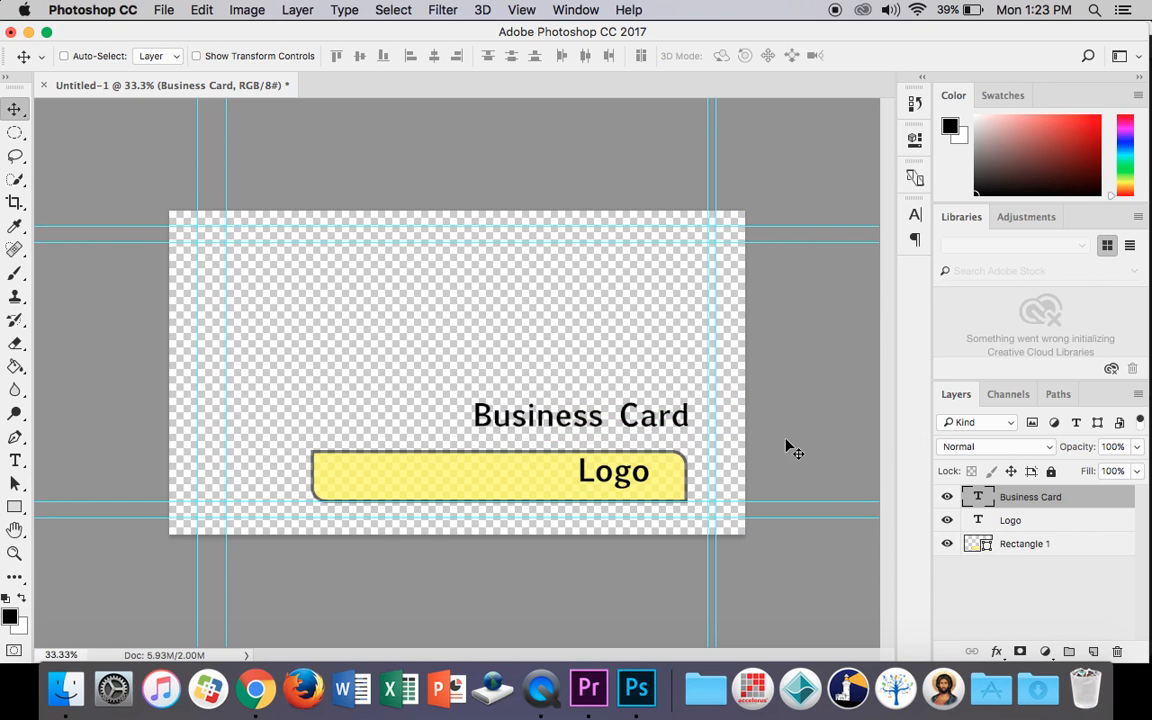
Step: Save the document in Photoshop format with layers as "lower third.psd" in the Adobe Photoshop folder under Documents
{"action": "key", "text": "super+s"}
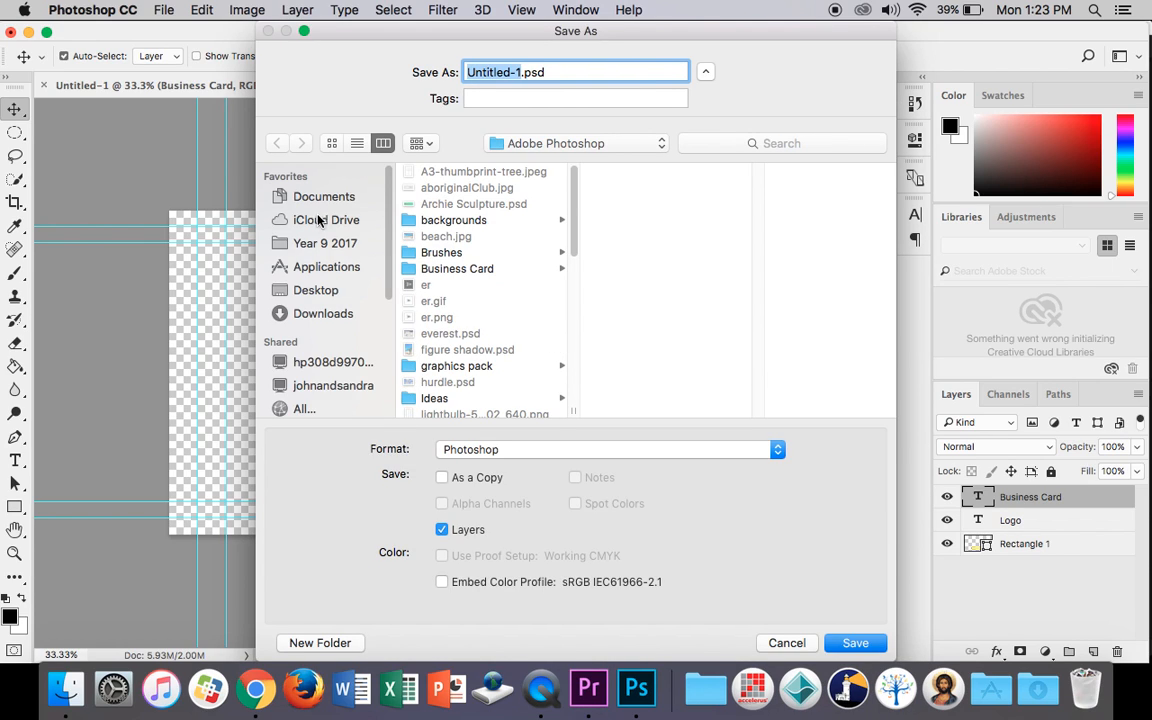
{"action": "left_click", "coordinate": [340, 197]}
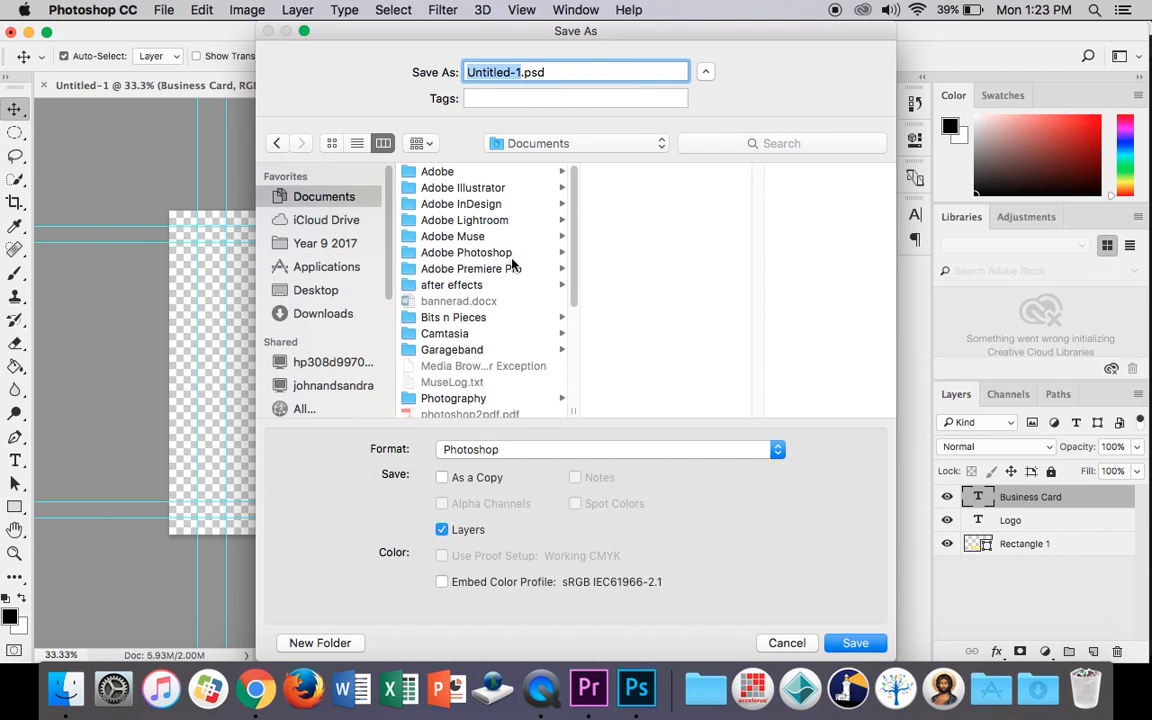
{"action": "left_click", "coordinate": [519, 253]}
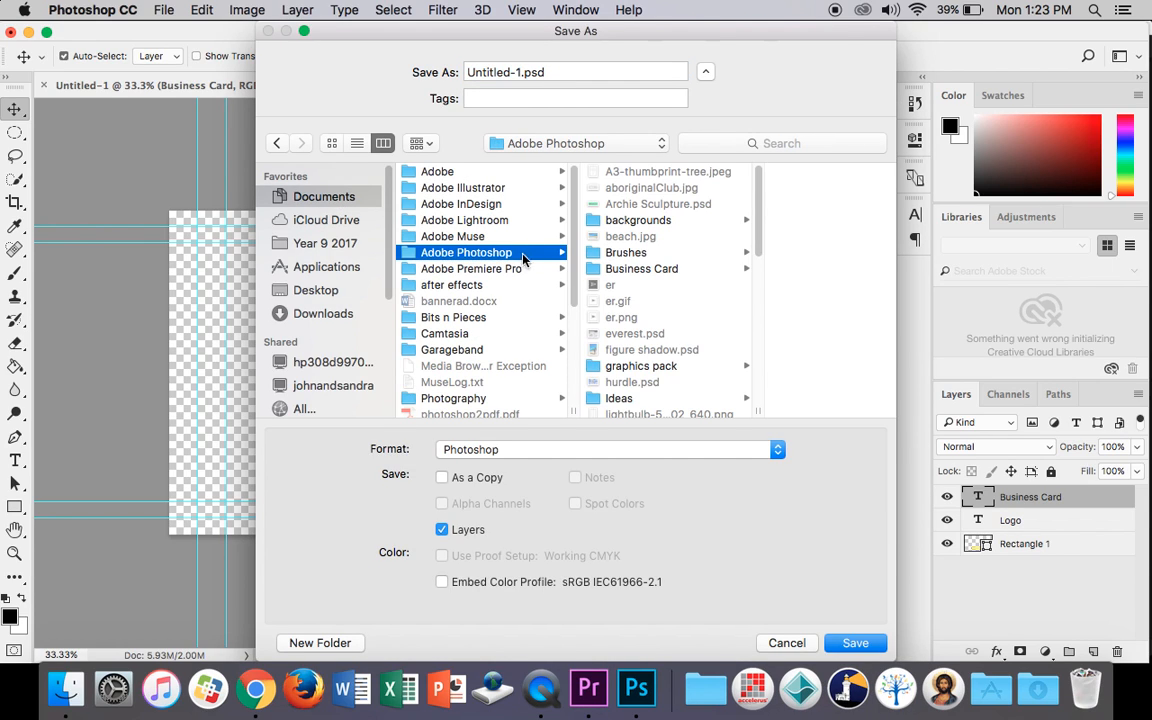
{"action": "left_click", "coordinate": [519, 72]}
{"action": "type", "text": "lower"}
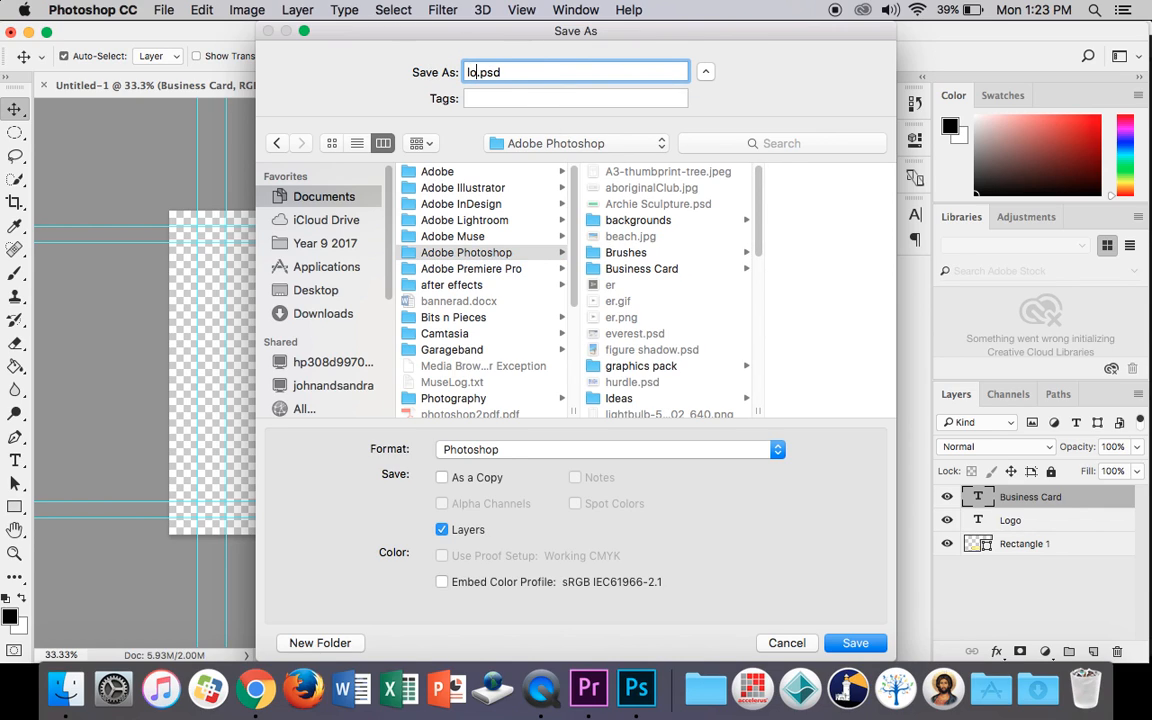
{"action": "type", "text": " third"}
{"action": "left_click", "coordinate": [452, 258]}
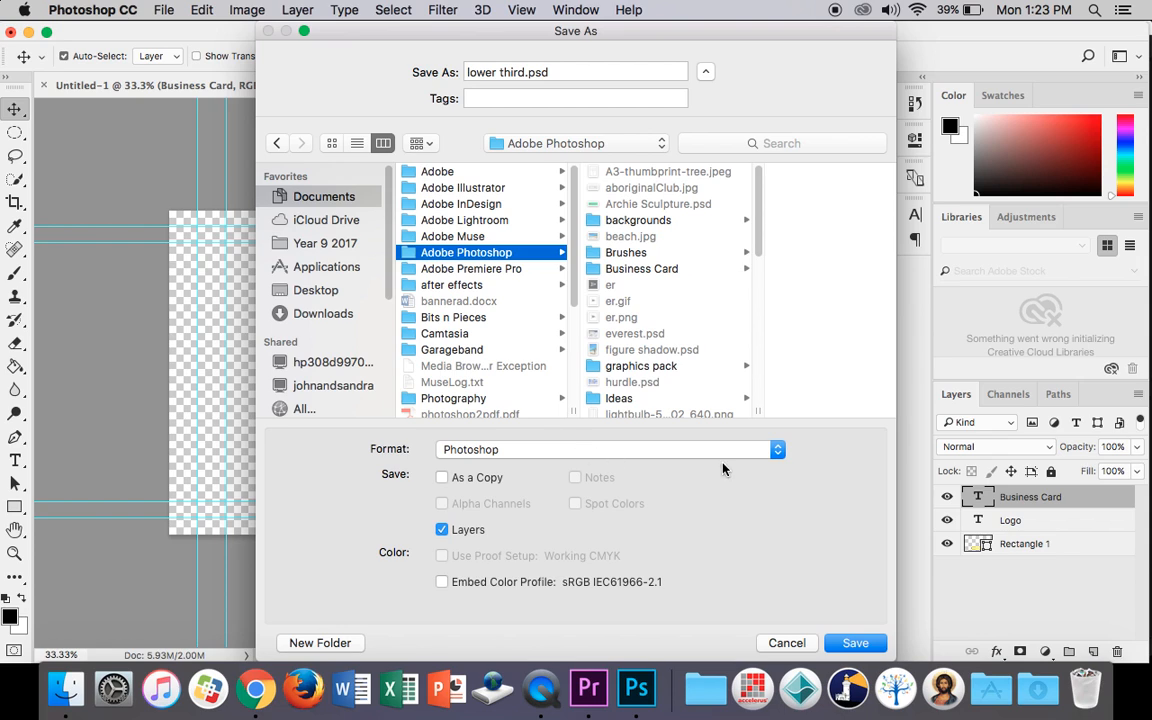
{"action": "left_click", "coordinate": [857, 643]}
{"action": "left_click", "coordinate": [793, 261]}
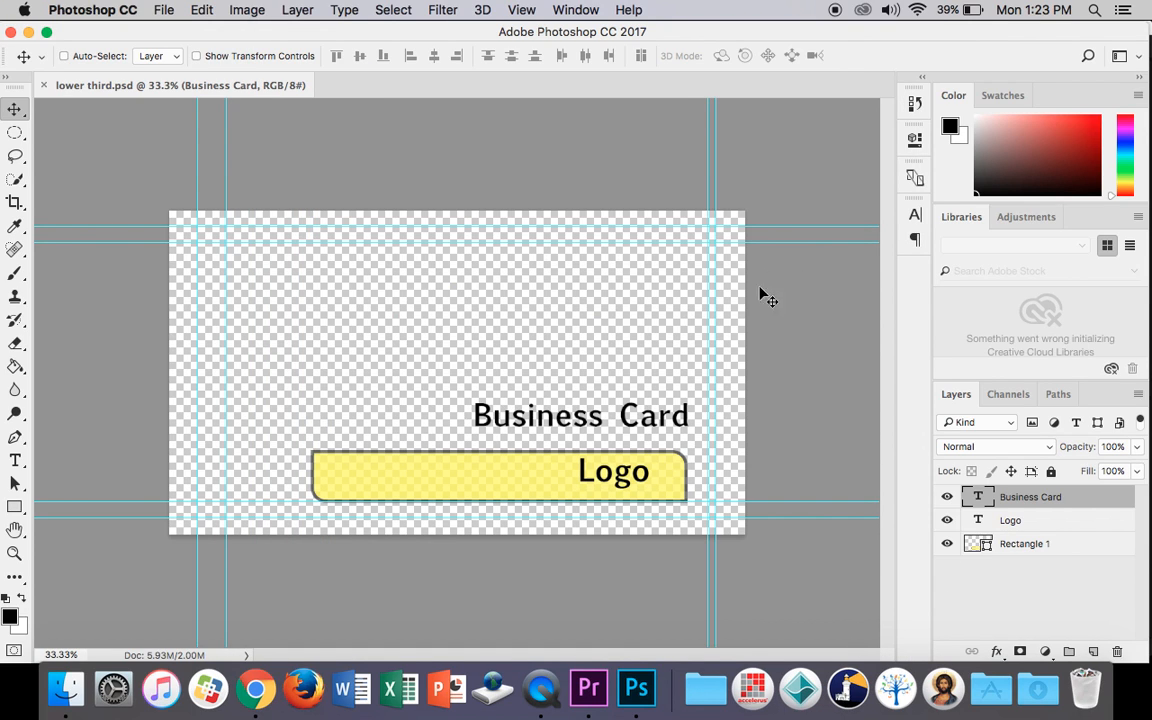
Step: Switch to Premiere Pro and choose "lower third.psd" from the Adobe Photoshop folder in Documents for import
{"action": "left_click", "coordinate": [589, 688]}
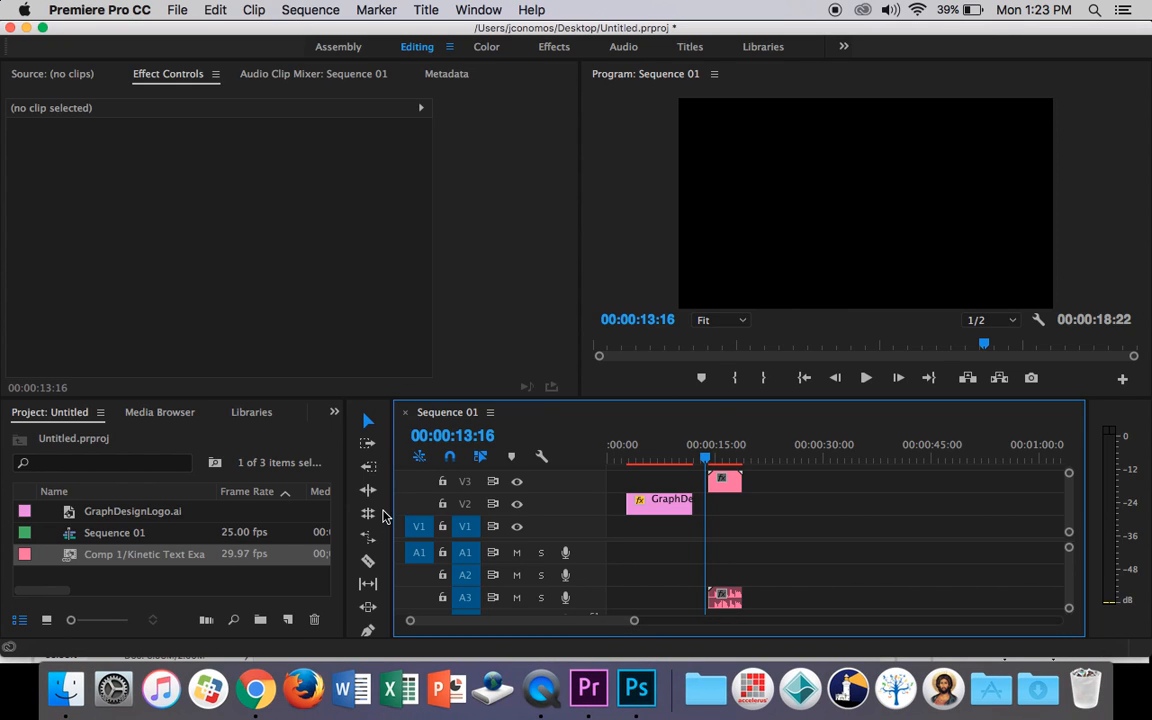
{"action": "double_click", "coordinate": [241, 586]}
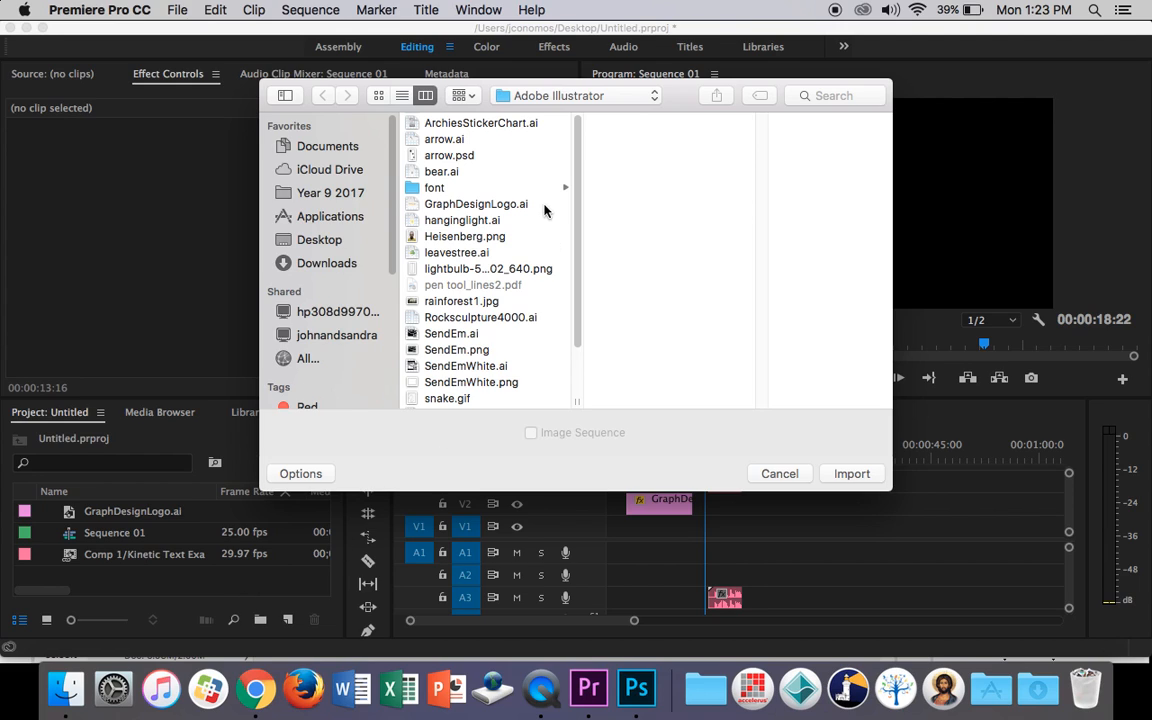
{"action": "left_click", "coordinate": [345, 148]}
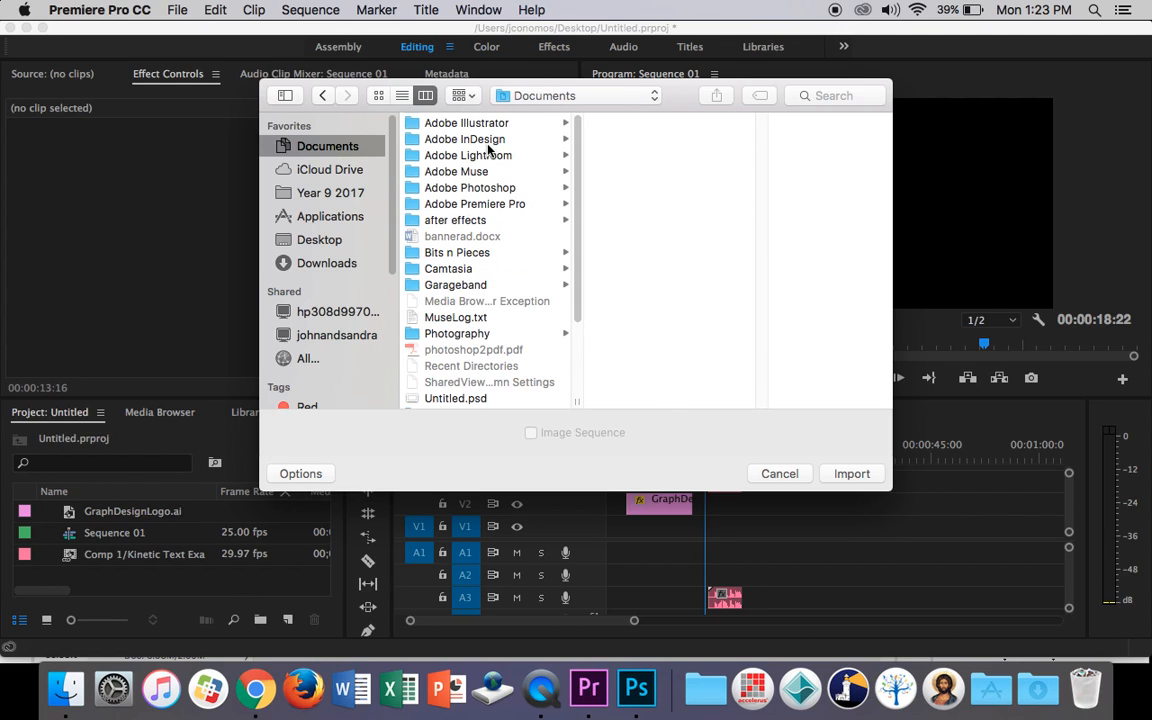
{"action": "left_click", "coordinate": [506, 188]}
{"action": "scroll", "coordinate": [684, 258], "scroll_direction": "down", "scroll_amount": 4}
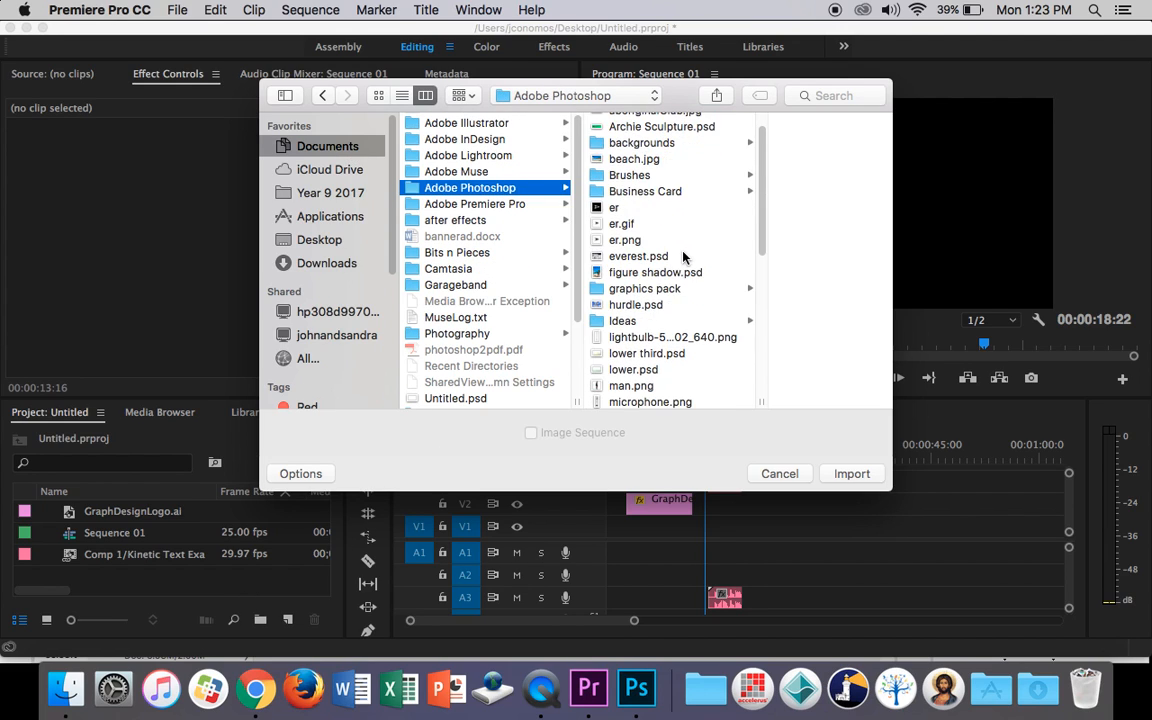
{"action": "left_click", "coordinate": [656, 292]}
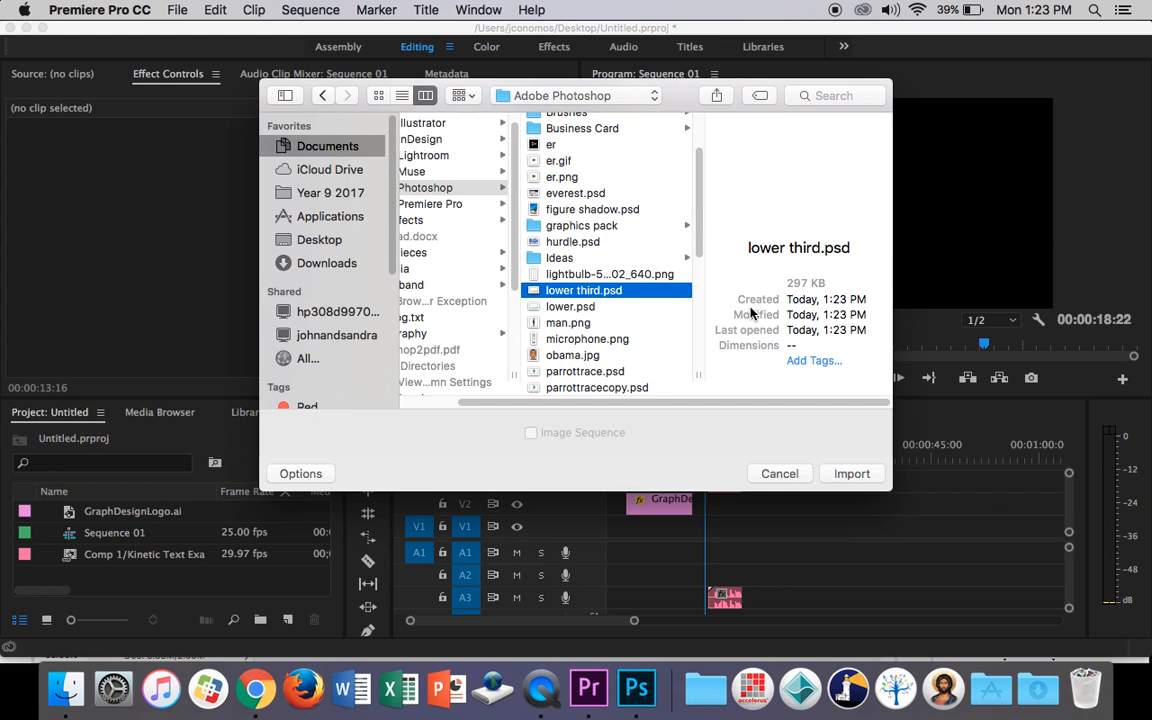
{"action": "left_click", "coordinate": [854, 474]}
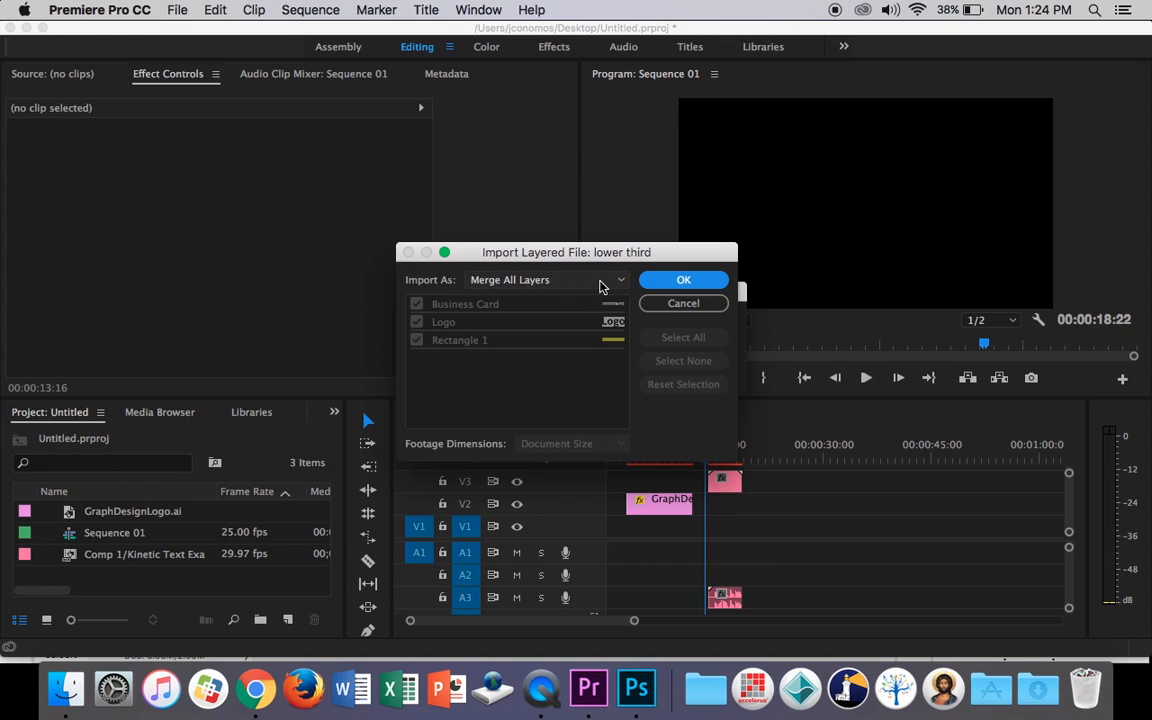
Step: Import the layered file as Individual Layers with all three layers included
{"action": "left_click", "coordinate": [600, 283]}
{"action": "left_click", "coordinate": [563, 332]}
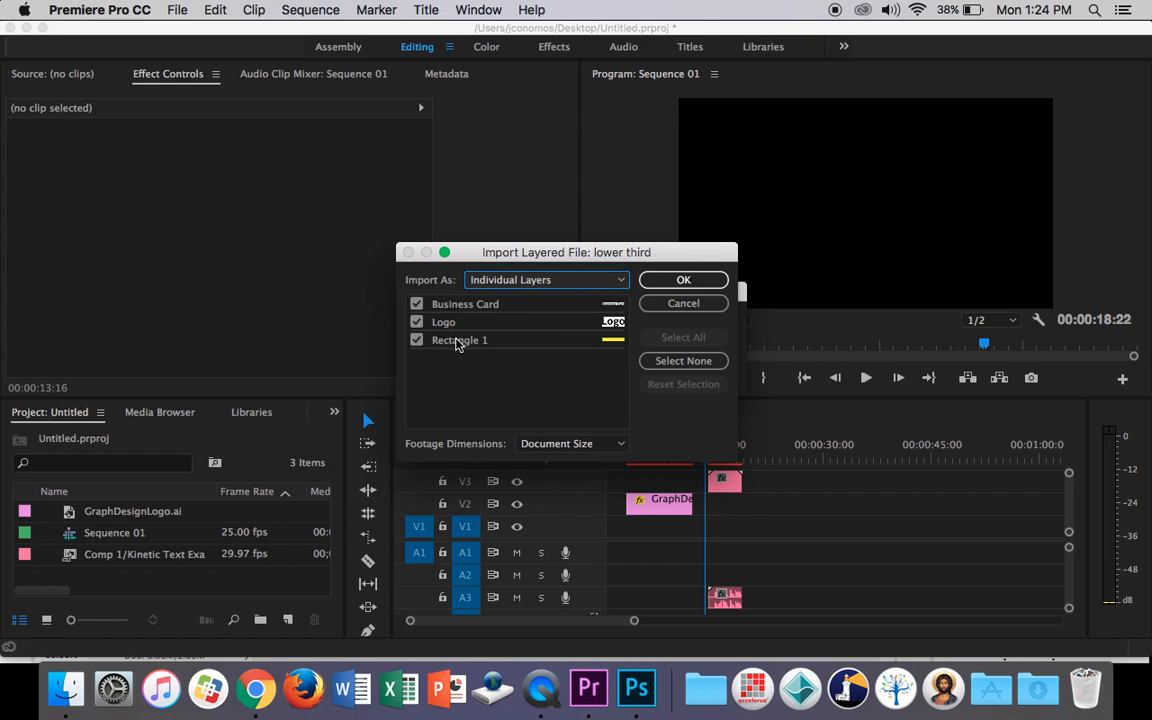
{"action": "left_click", "coordinate": [670, 289]}
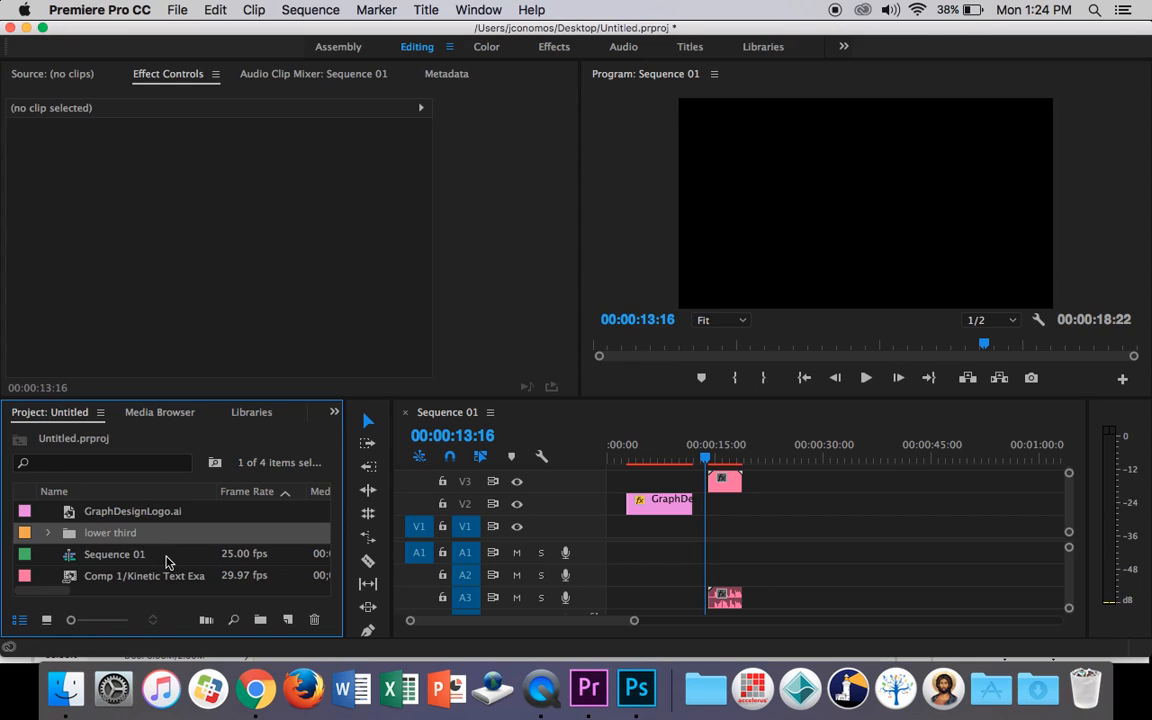
Step: Place the Rectangle 1 layer of the lower third on V3 directly above the GraphDesignLogo clip and extend it to the same length
{"action": "left_click", "coordinate": [48, 534]}
{"action": "scroll", "coordinate": [197, 558], "scroll_direction": "down", "scroll_amount": 2}
{"action": "left_click", "coordinate": [155, 560]}
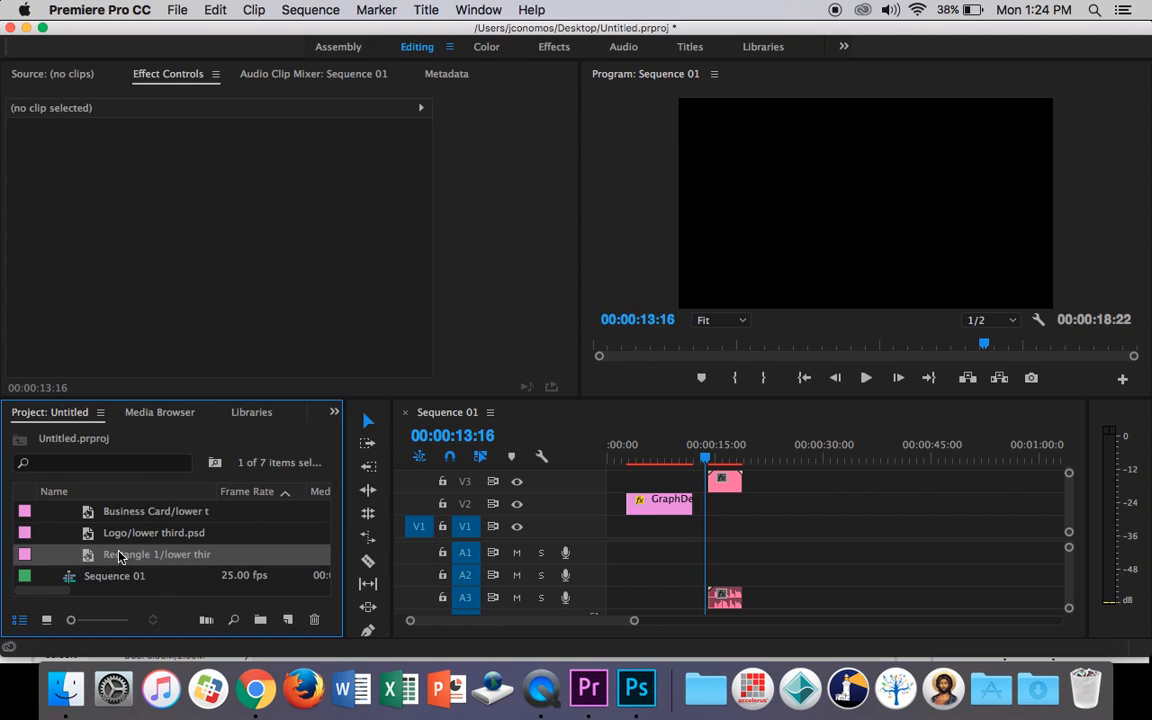
{"action": "mouse_move", "coordinate": [193, 555]}
{"action": "left_mouse_down"}
{"action": "mouse_move", "coordinate": [672, 548]}
{"action": "mouse_move", "coordinate": [690, 502]}
{"action": "mouse_move", "coordinate": [638, 484]}
{"action": "mouse_move", "coordinate": [663, 461]}
{"action": "mouse_move", "coordinate": [634, 461]}
{"action": "mouse_move", "coordinate": [667, 461]}
{"action": "mouse_move", "coordinate": [627, 461]}
{"action": "mouse_move", "coordinate": [640, 461]}
{"action": "left_mouse_up"}
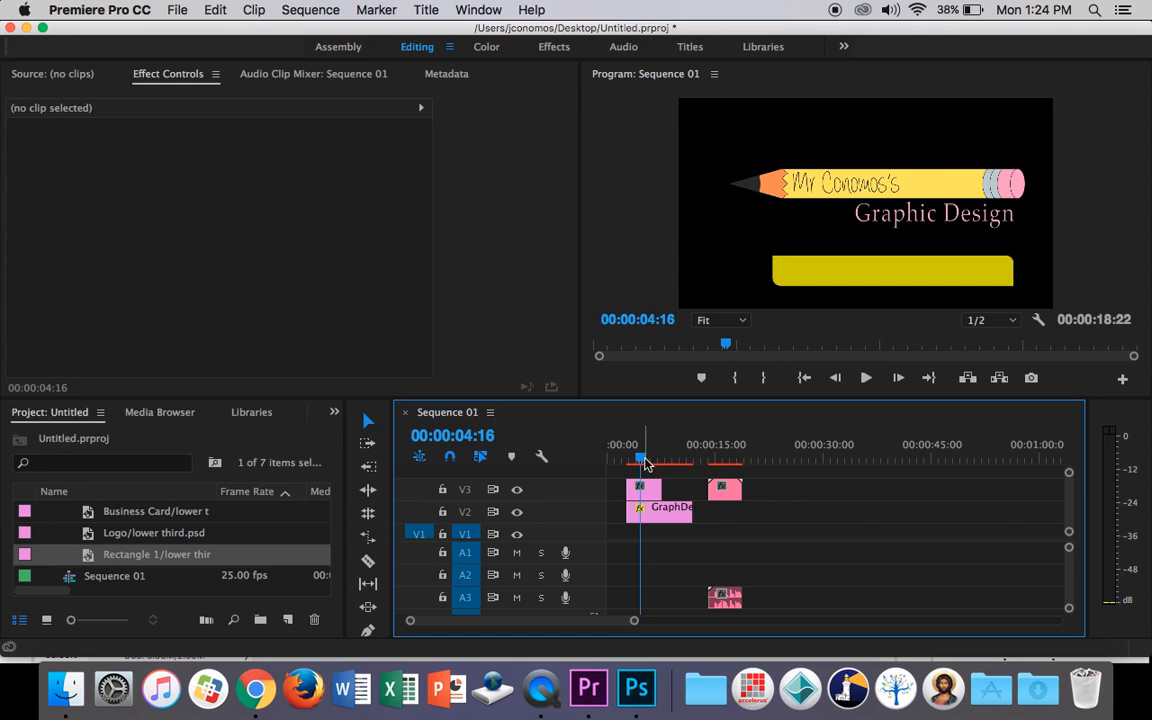
{"action": "left_click_drag", "start_coordinate": [657, 491], "coordinate": [690, 490]}
{"action": "mouse_move", "coordinate": [640, 460]}
{"action": "left_mouse_down"}
{"action": "mouse_move", "coordinate": [697, 466]}
{"action": "mouse_move", "coordinate": [652, 462]}
{"action": "left_mouse_up"}
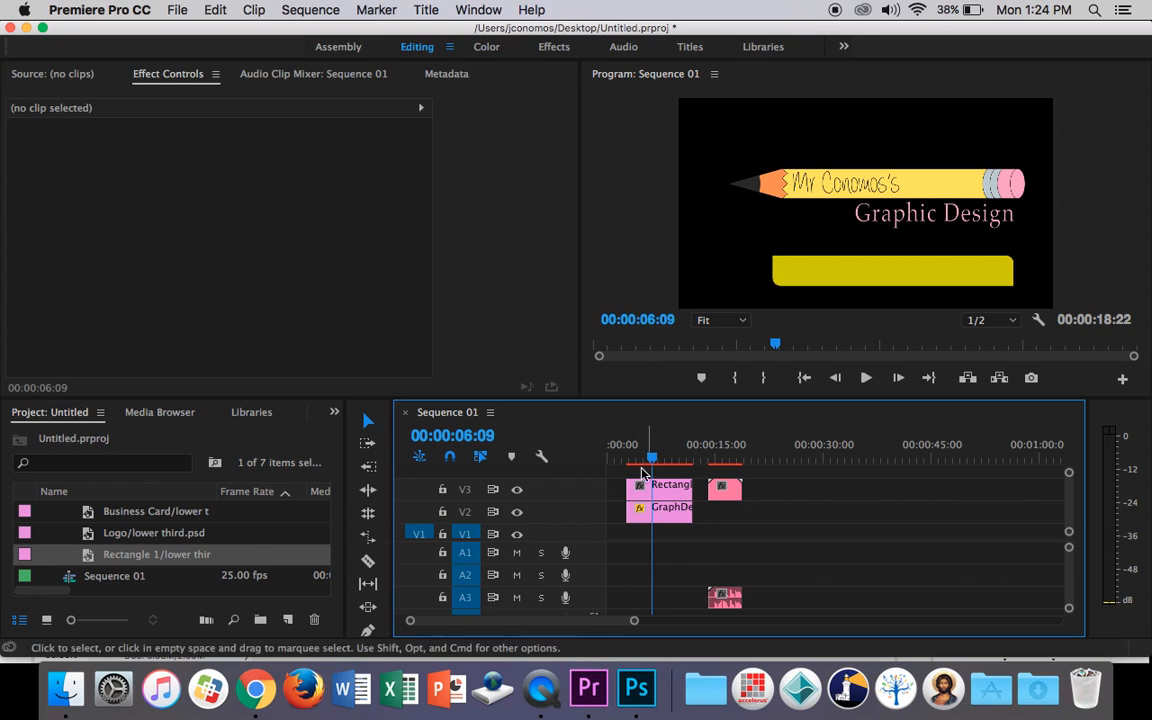
Step: Add the Logo layer of the lower third to V3 in the empty space after the Kinetic Text clip, at about 21 seconds
{"action": "left_click", "coordinate": [169, 535]}
{"action": "left_click_drag", "start_coordinate": [92, 538], "coordinate": [775, 508]}
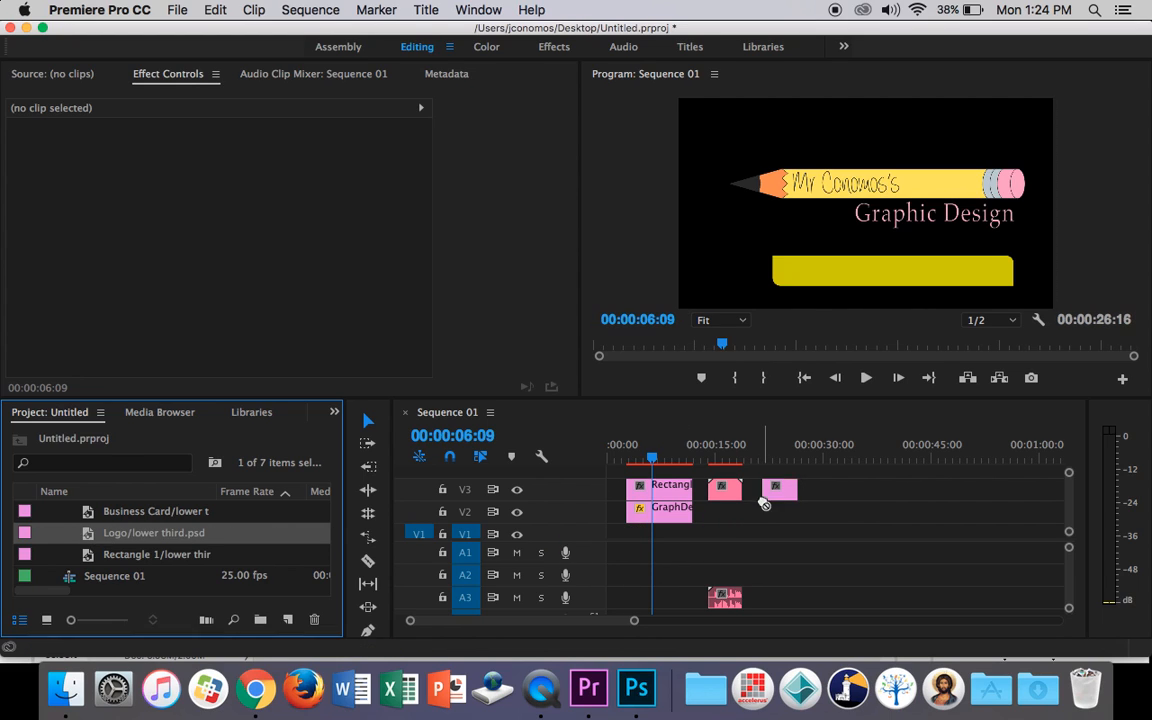
{"action": "left_click_drag", "start_coordinate": [661, 466], "coordinate": [757, 459]}
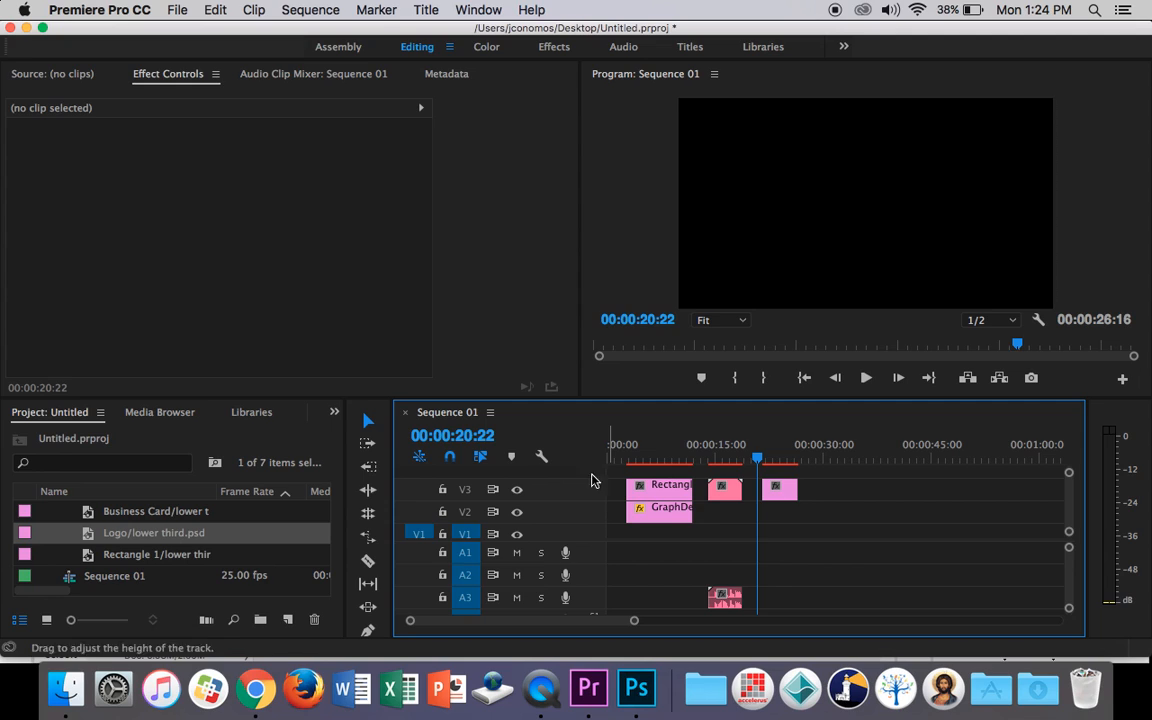
Step: Add a fourth video track above V3 and enlarge the video track area so that V1 to V4 all fit in the timeline
{"action": "right_click", "coordinate": [577, 497]}
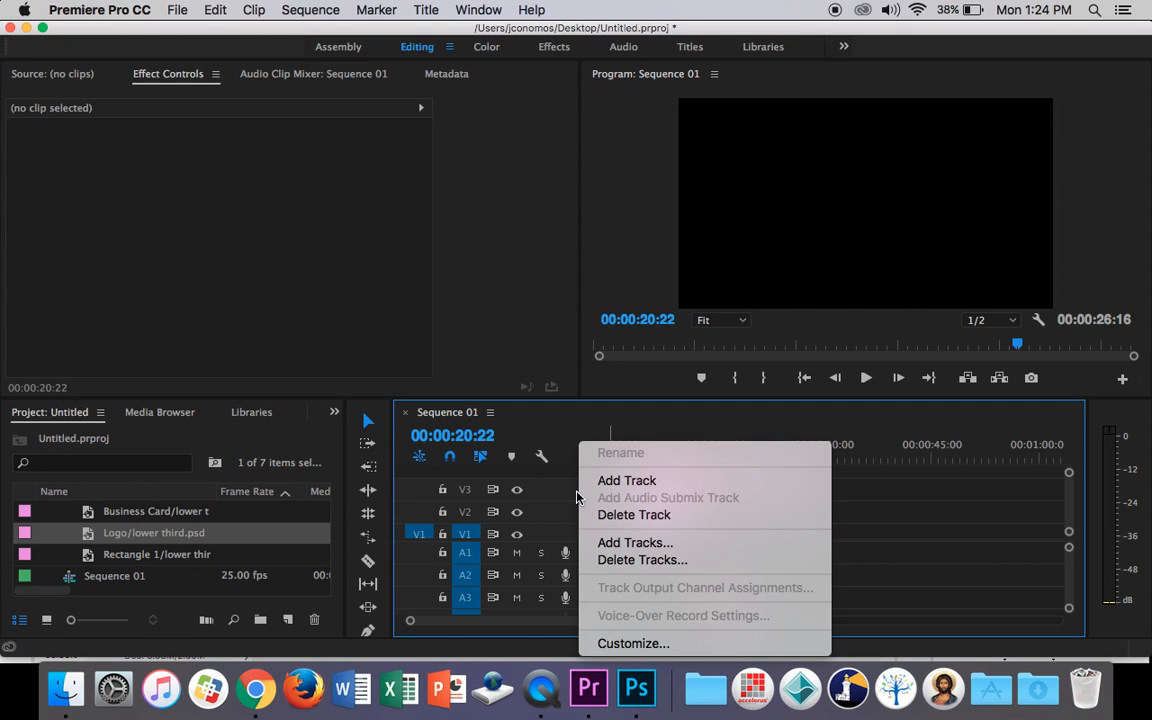
{"action": "left_click", "coordinate": [607, 478]}
{"action": "scroll", "coordinate": [579, 491], "scroll_direction": "up", "scroll_amount": 3}
{"action": "scroll", "coordinate": [576, 492], "scroll_direction": "down", "scroll_amount": 2}
{"action": "scroll", "coordinate": [577, 491], "scroll_direction": "up", "scroll_amount": 1}
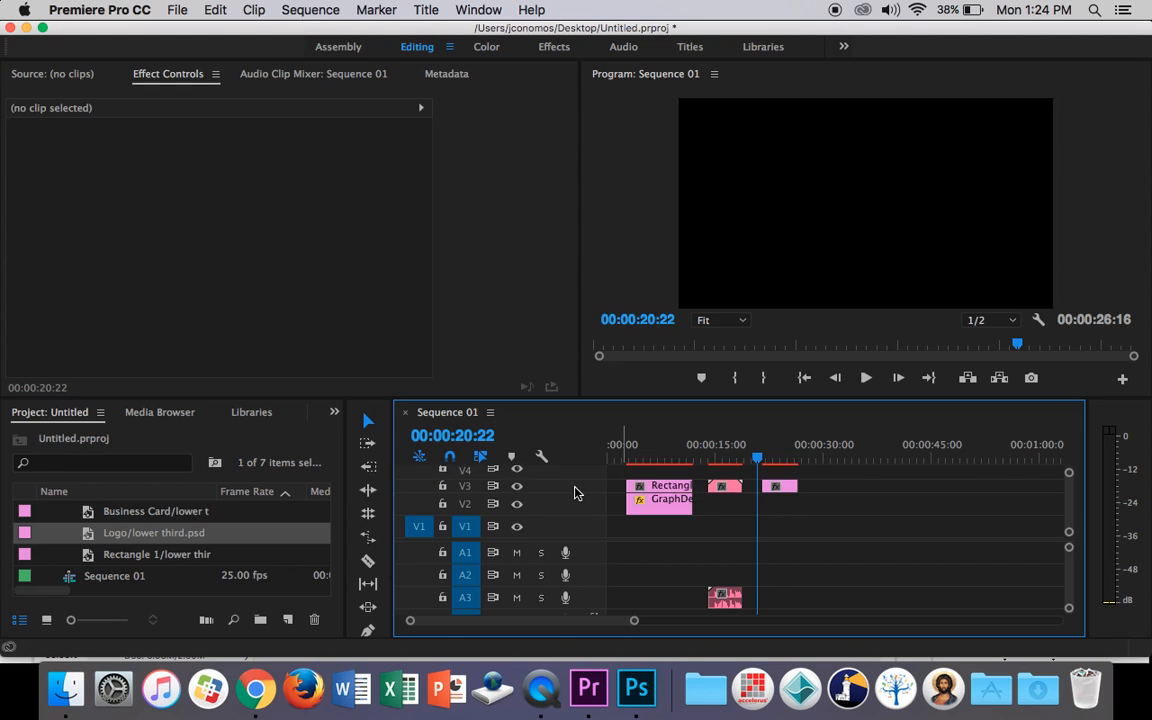
{"action": "left_click_drag", "start_coordinate": [1069, 512], "coordinate": [1069, 494]}
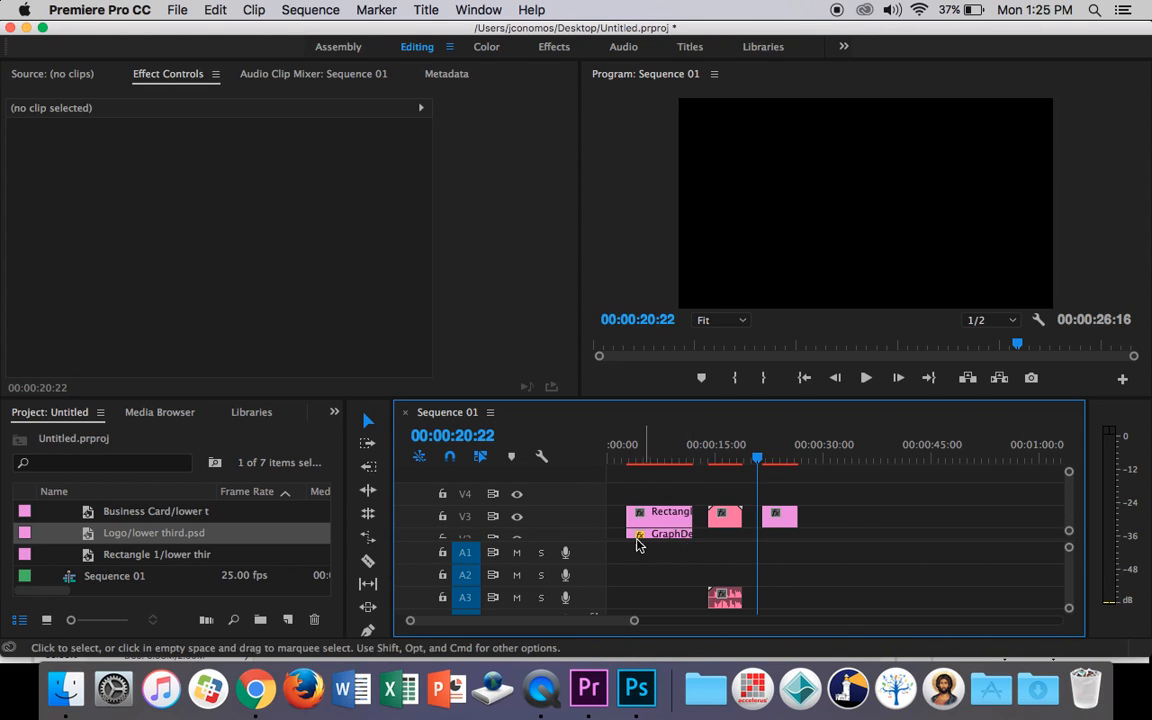
{"action": "left_click_drag", "start_coordinate": [522, 563], "coordinate": [535, 579]}
Step: Move the Logo layer clip to V4 above the rectangle, extend it to match the rectangle's length, and play the stack from 00:00:02:19
{"action": "left_click_drag", "start_coordinate": [782, 530], "coordinate": [667, 500]}
{"action": "left_click_drag", "start_coordinate": [755, 460], "coordinate": [628, 459]}
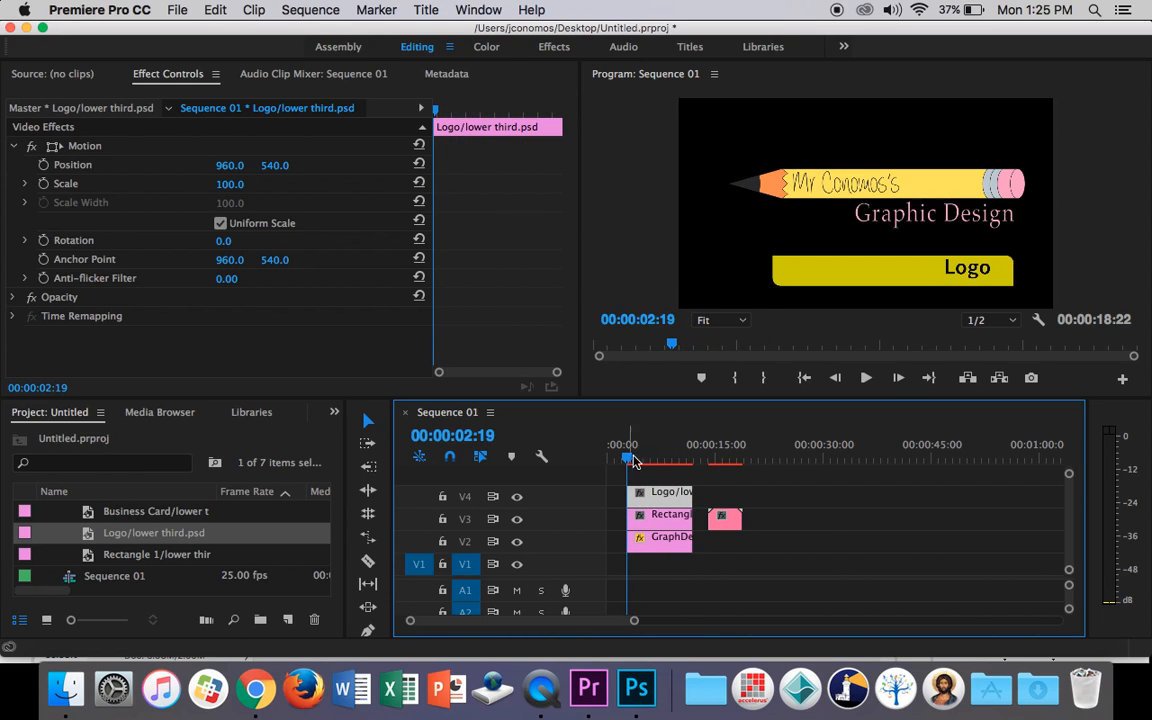
{"action": "left_click", "coordinate": [866, 378]}
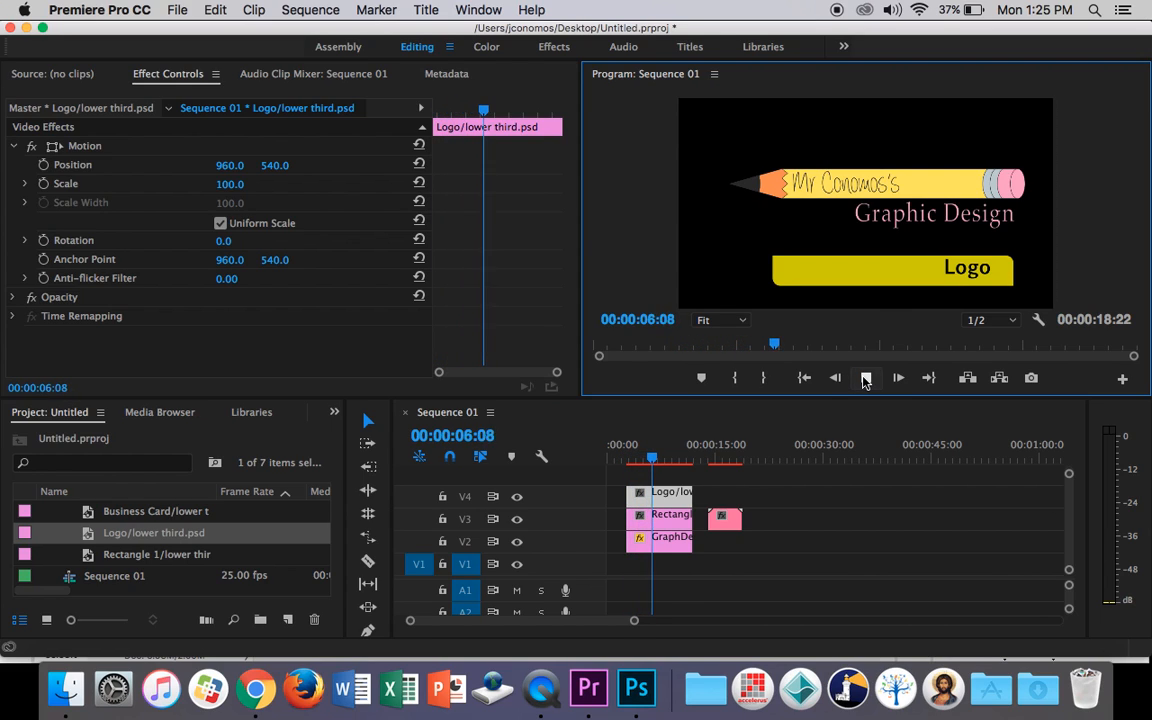
{"action": "left_click", "coordinate": [866, 379]}
{"action": "left_click", "coordinate": [728, 522]}
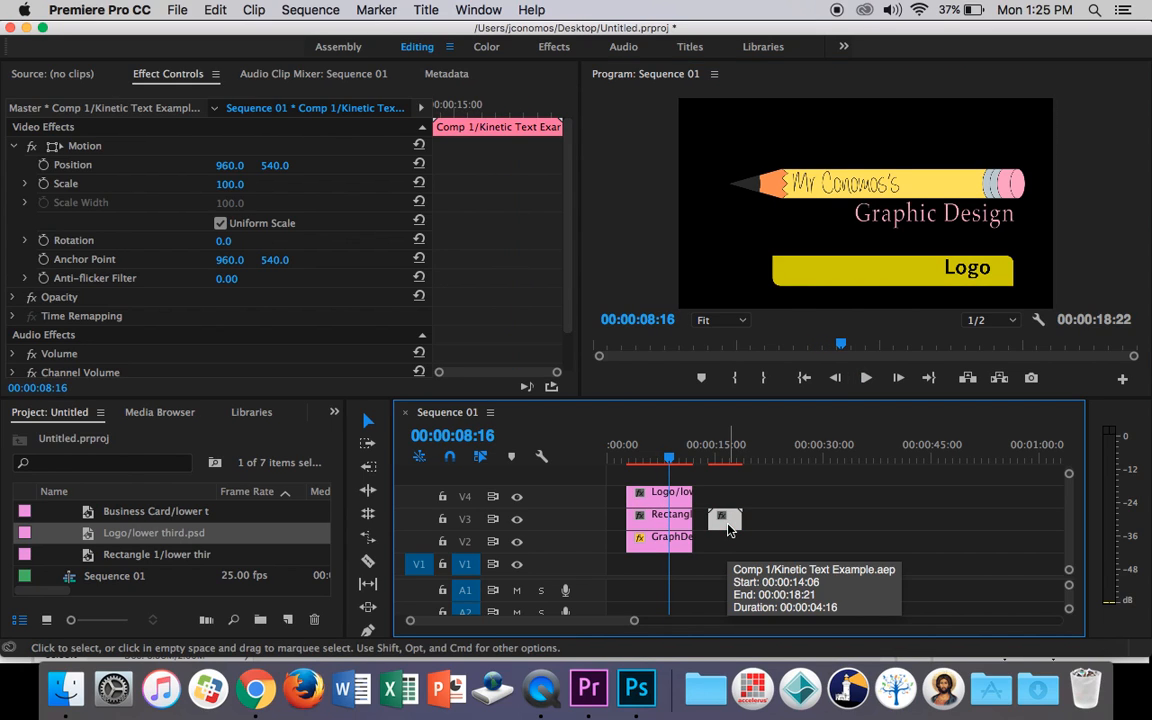
{"action": "left_click", "coordinate": [779, 527]}
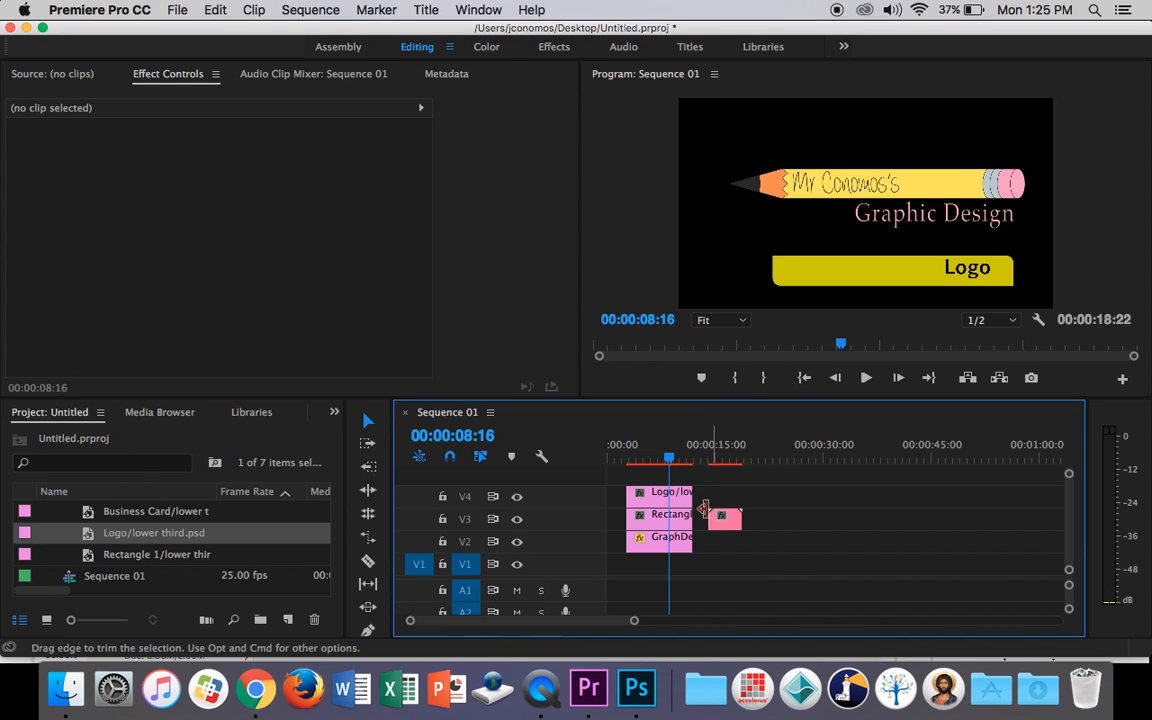
{"action": "left_click_drag", "start_coordinate": [669, 462], "coordinate": [751, 460]}
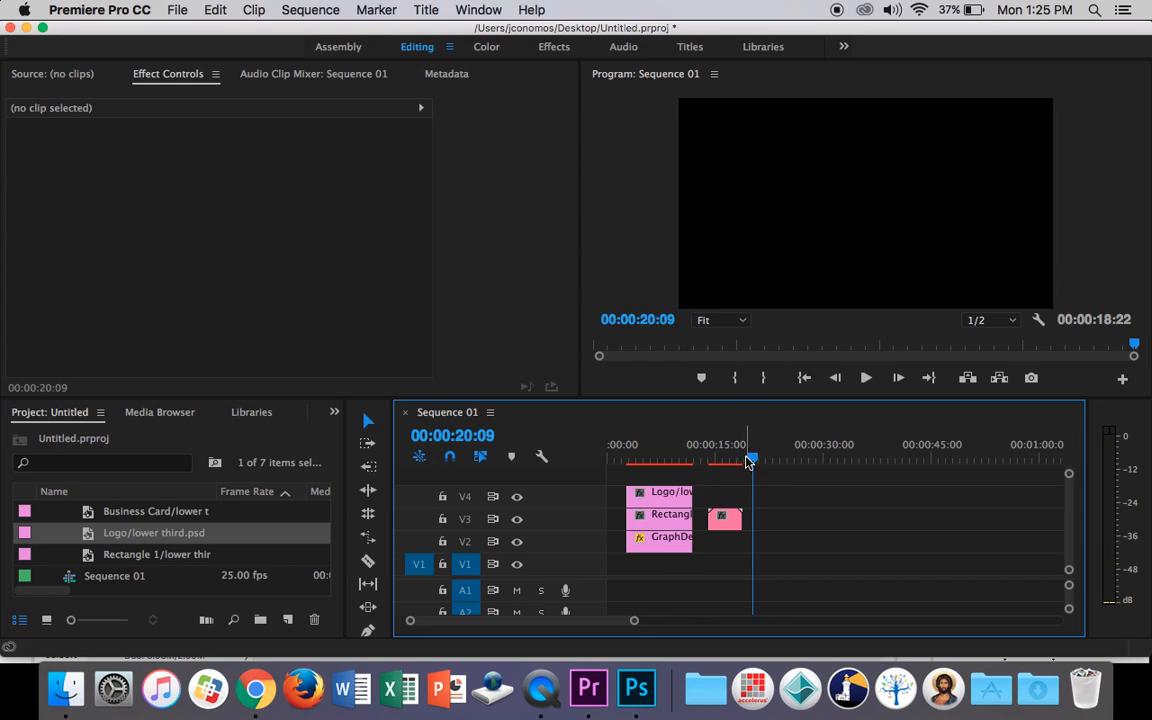